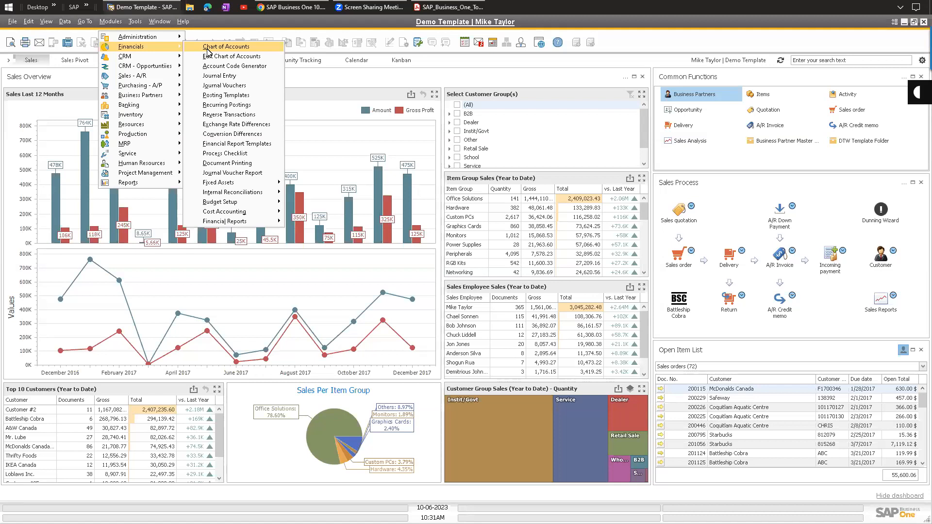
Open the Chart of Accounts and review Cash and Deposits, Cheques to Deposit, Bank CAD and Petty Cash - CAD.
{"action": "left_click", "coordinate": [207, 47]}
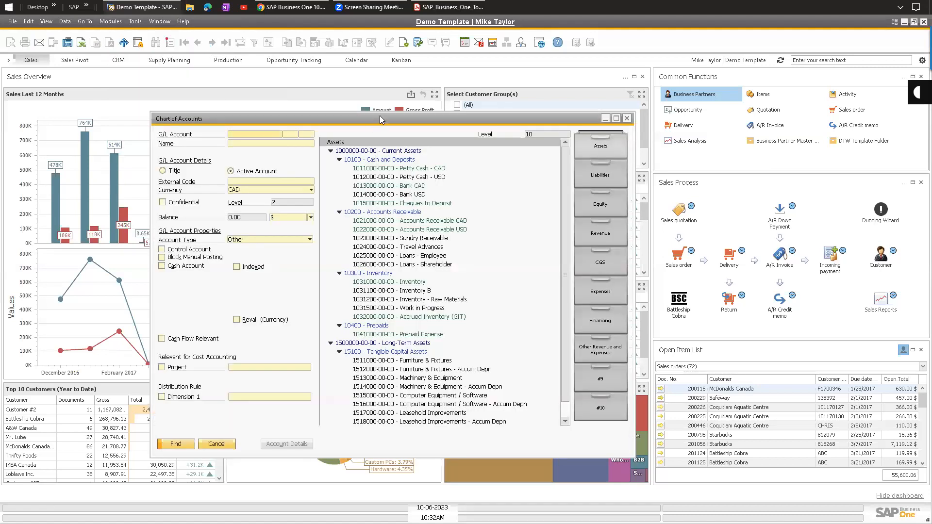
{"action": "left_click_drag", "start_coordinate": [380, 120], "coordinate": [412, 108]}
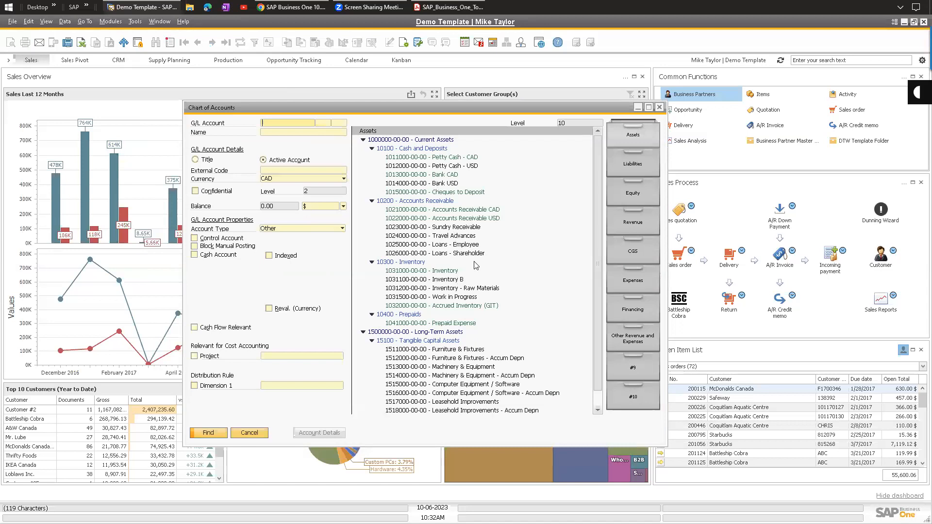
{"action": "left_click", "coordinate": [380, 149]}
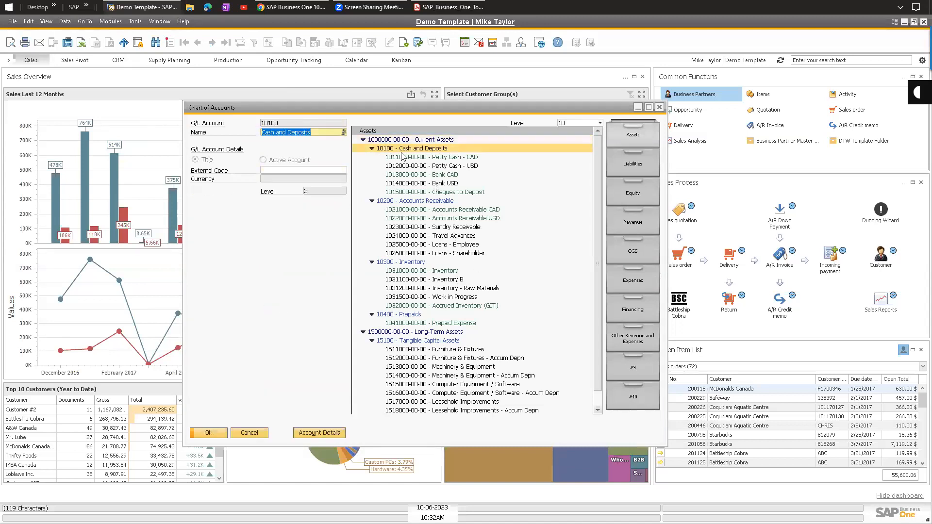
{"action": "left_click", "coordinate": [405, 201]}
{"action": "left_click", "coordinate": [412, 192]}
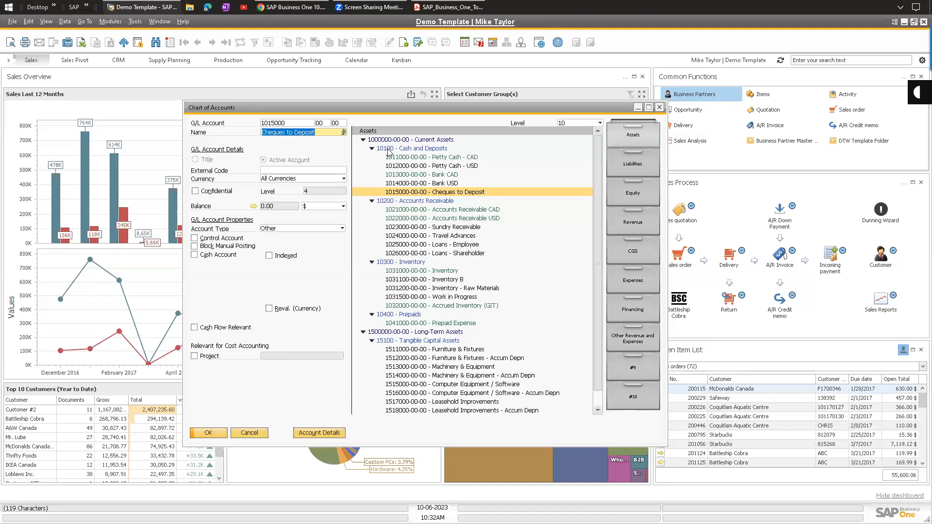
{"action": "left_click", "coordinate": [422, 174]}
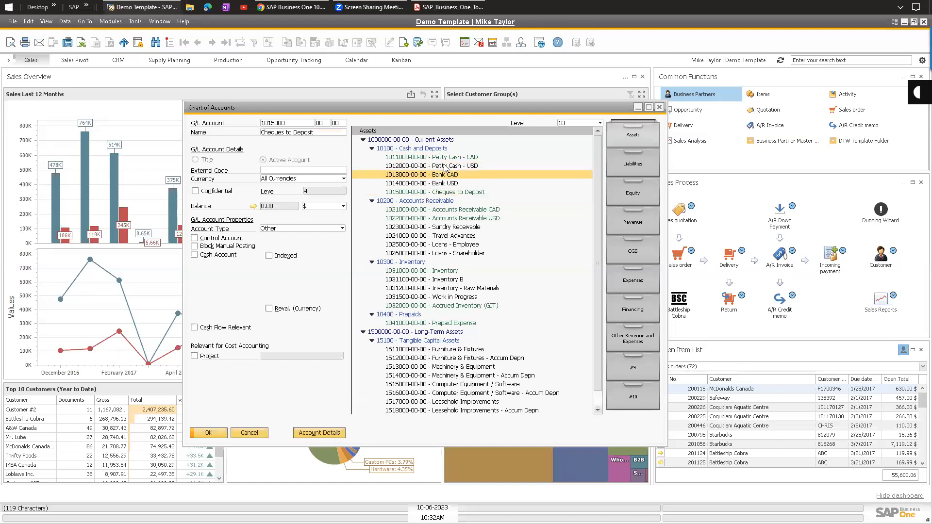
{"action": "left_click", "coordinate": [418, 157]}
Step through the Assets, Current Assets, Receivables, Inventory and Prepaids groups and each cash account.
{"action": "left_click", "coordinate": [391, 129]}
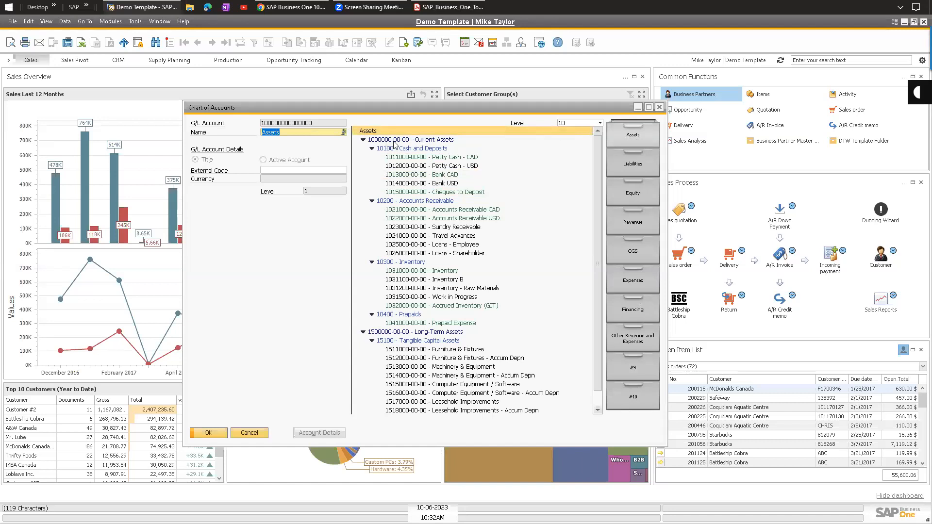
{"action": "left_click", "coordinate": [433, 140]}
{"action": "left_click", "coordinate": [426, 149]}
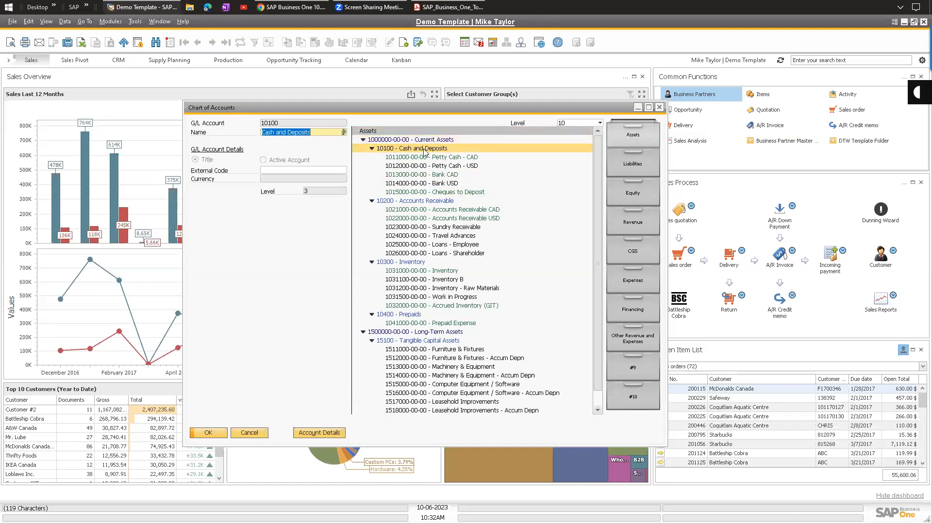
{"action": "left_click", "coordinate": [426, 200]}
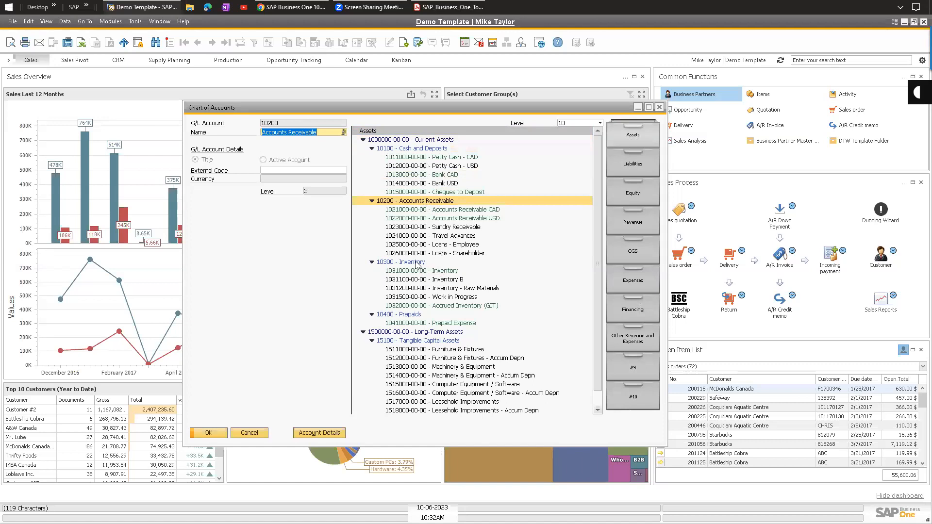
{"action": "left_click", "coordinate": [423, 262]}
{"action": "left_click", "coordinate": [415, 314]}
{"action": "left_click", "coordinate": [435, 159]}
{"action": "left_click", "coordinate": [436, 166]}
{"action": "left_click", "coordinate": [437, 175]}
{"action": "left_click", "coordinate": [439, 184]}
{"action": "left_click", "coordinate": [440, 193]}
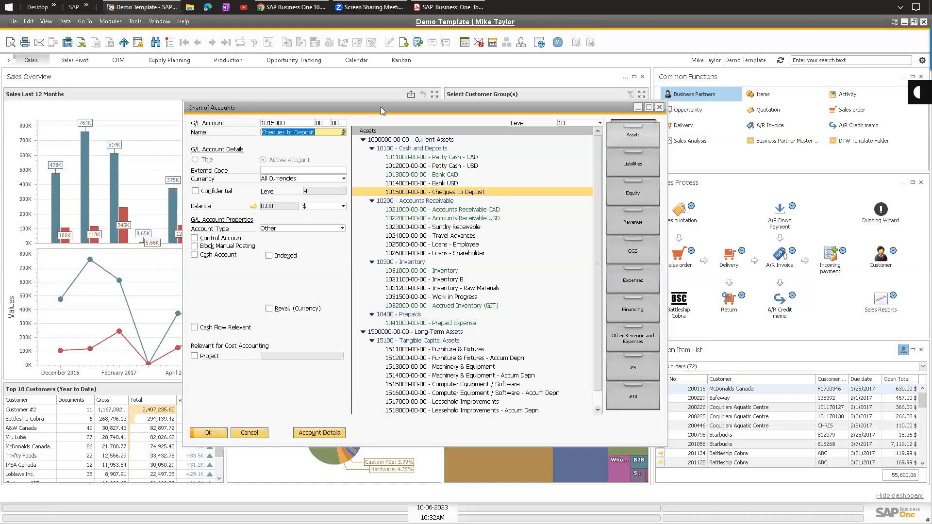
{"action": "left_click_drag", "start_coordinate": [387, 109], "coordinate": [382, 122]}
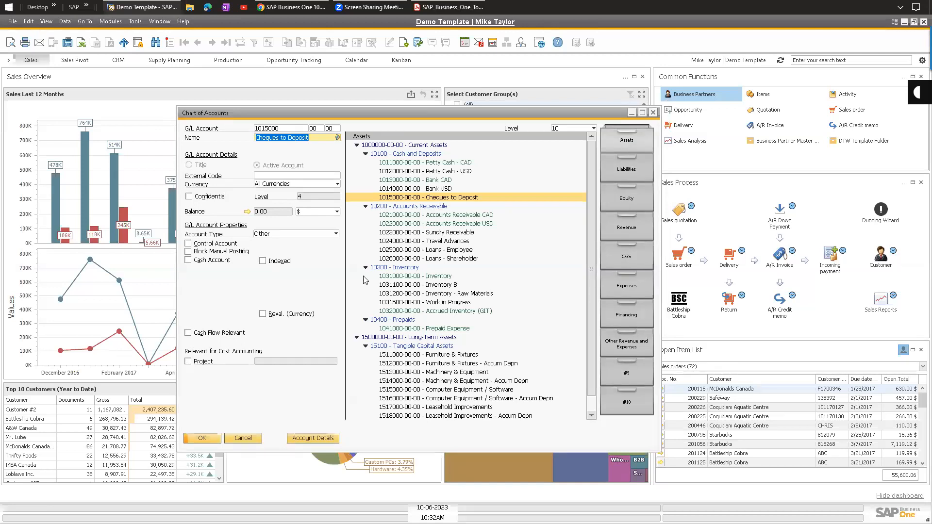
{"action": "left_click", "coordinate": [111, 21]}
{"action": "mouse_move", "coordinate": [145, 47]}
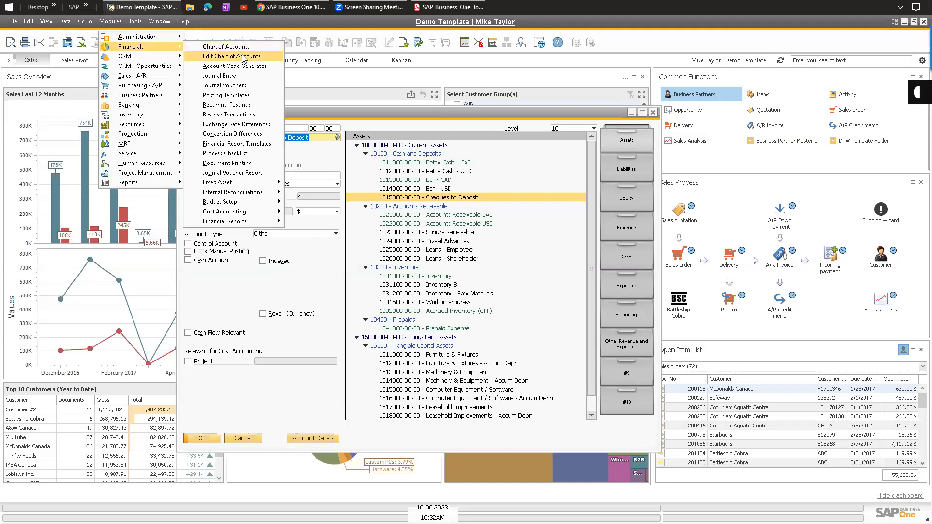
{"action": "key", "text": "Escape"}
{"action": "left_click", "coordinate": [289, 8]}
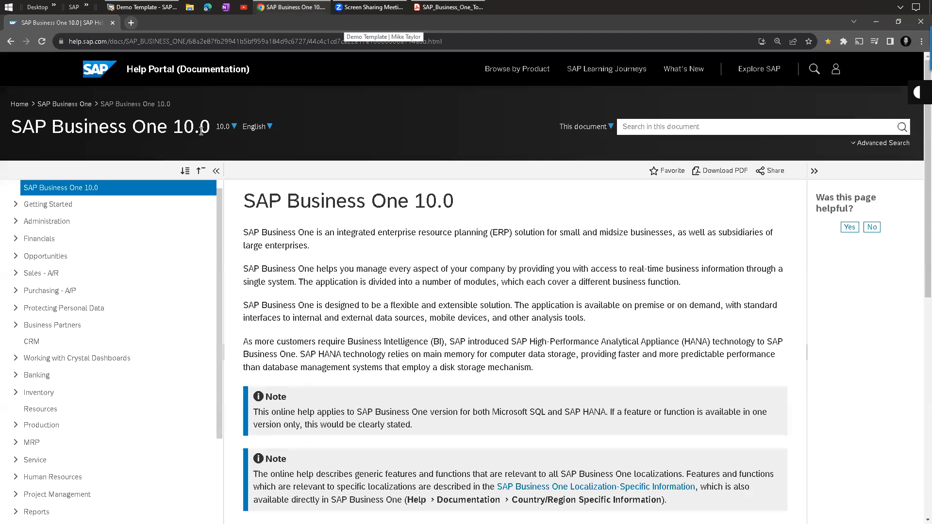
{"action": "left_click", "coordinate": [231, 128]}
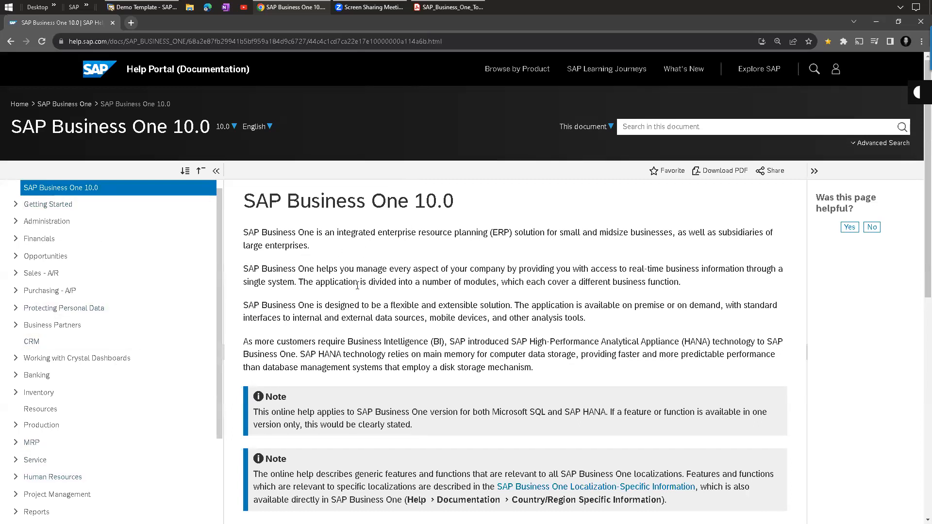
{"action": "left_click", "coordinate": [142, 6]}
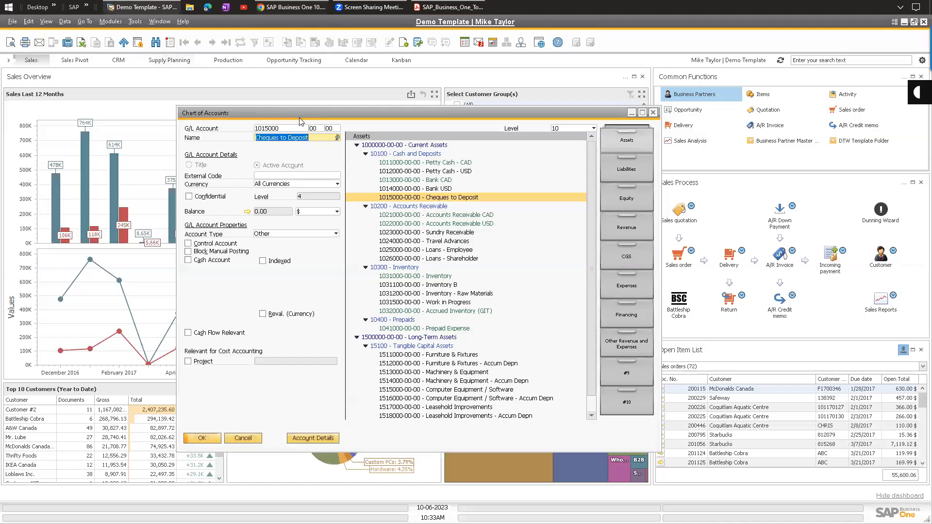
Switch from SAP to the SAP Help Portal page, then to the user guide PDF.
{"action": "left_click_drag", "start_coordinate": [308, 118], "coordinate": [313, 118]}
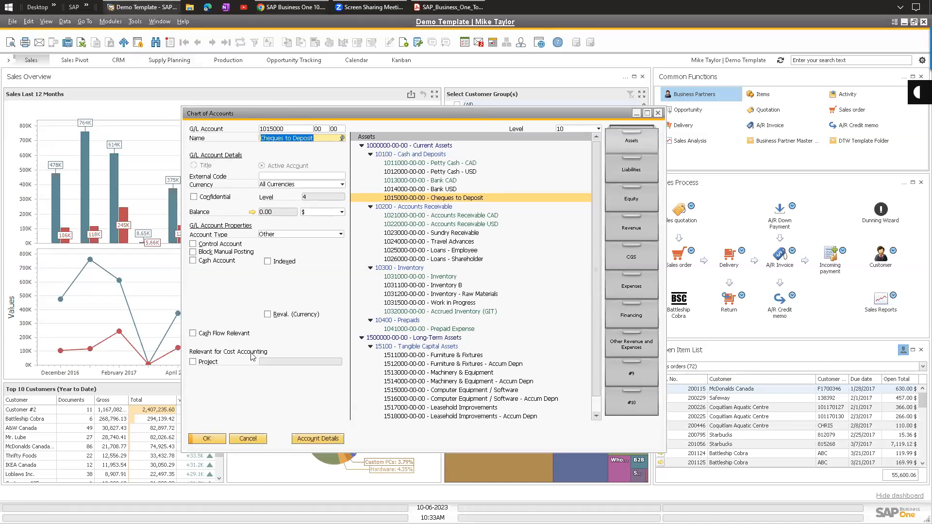
{"action": "left_click", "coordinate": [292, 7]}
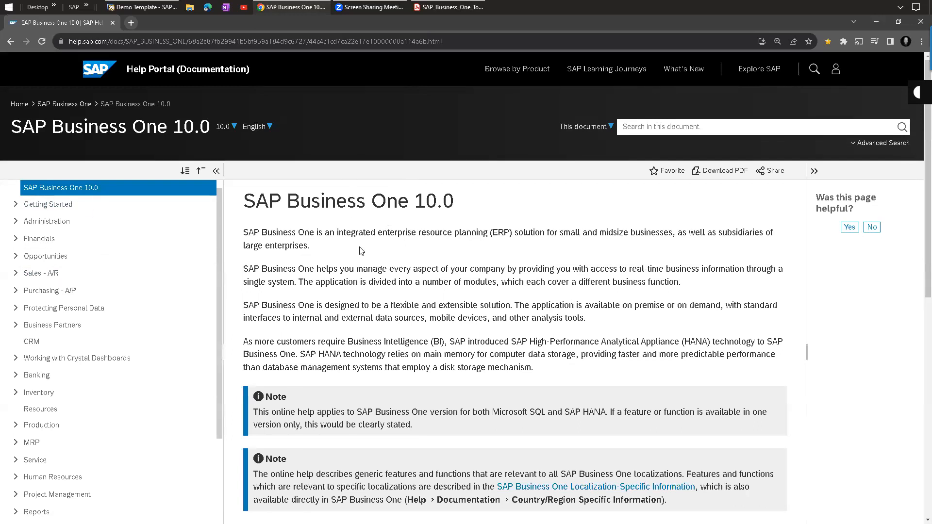
{"action": "left_click", "coordinate": [449, 7]}
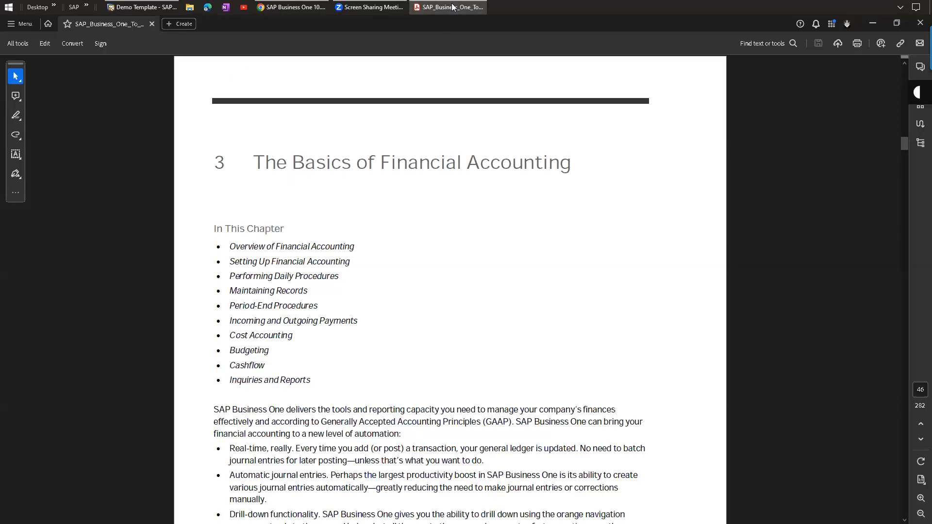
Scroll to the user guide's cover and select its title line and the 9.3 version number.
{"action": "scroll", "coordinate": [661, 308], "scroll_direction": "down", "scroll_amount": 5}
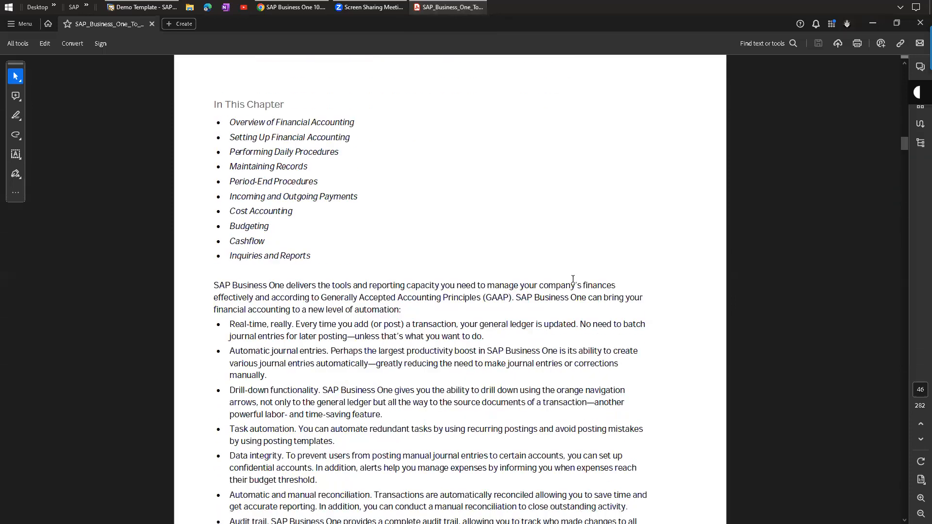
{"action": "scroll", "coordinate": [534, 238], "scroll_direction": "up", "scroll_amount": 3}
{"action": "scroll", "coordinate": [528, 234], "scroll_direction": "up", "scroll_amount": 2}
{"action": "scroll", "coordinate": [360, 340], "scroll_direction": "down", "scroll_amount": 5}
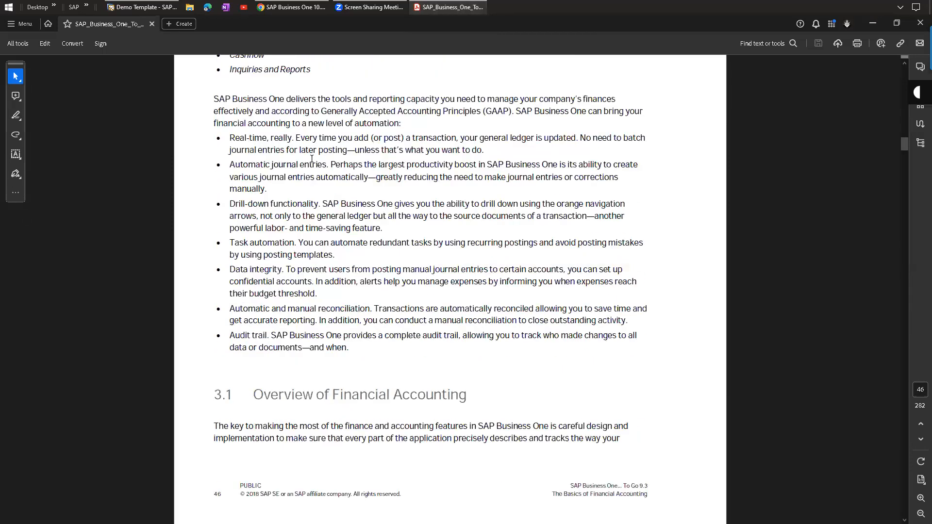
{"action": "scroll", "coordinate": [359, 340], "scroll_direction": "up", "scroll_amount": 4}
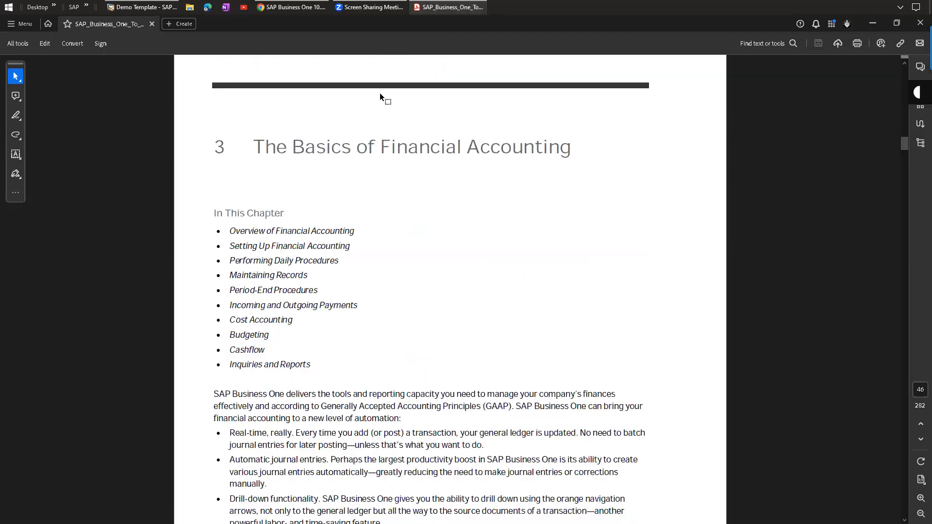
{"action": "left_click_drag", "start_coordinate": [904, 148], "coordinate": [906, 66]}
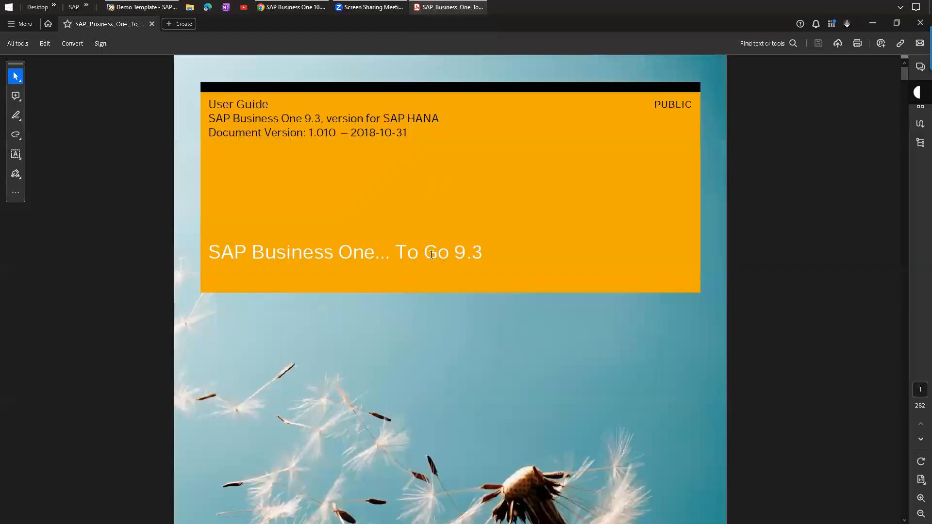
{"action": "left_click_drag", "start_coordinate": [489, 258], "coordinate": [181, 251]}
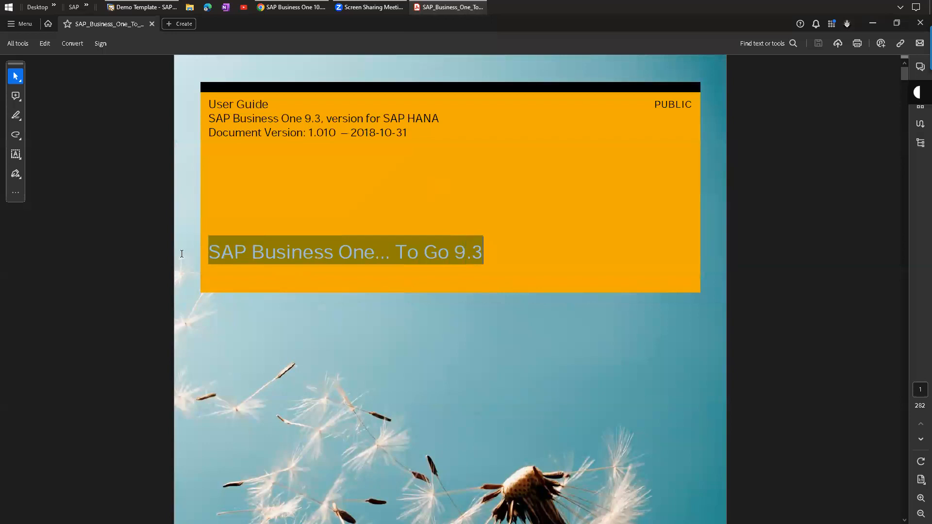
{"action": "left_click", "coordinate": [446, 254]}
{"action": "left_click_drag", "start_coordinate": [458, 253], "coordinate": [483, 254]}
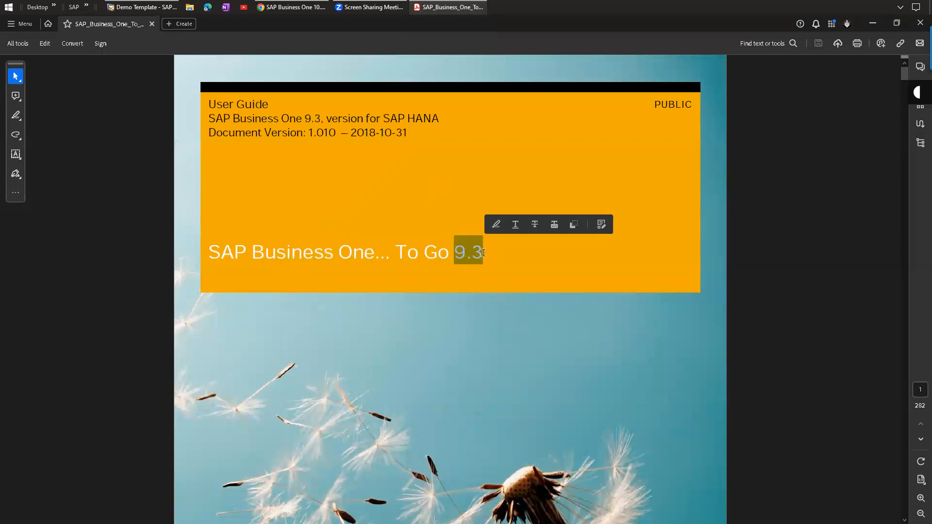
{"action": "left_click", "coordinate": [484, 253]}
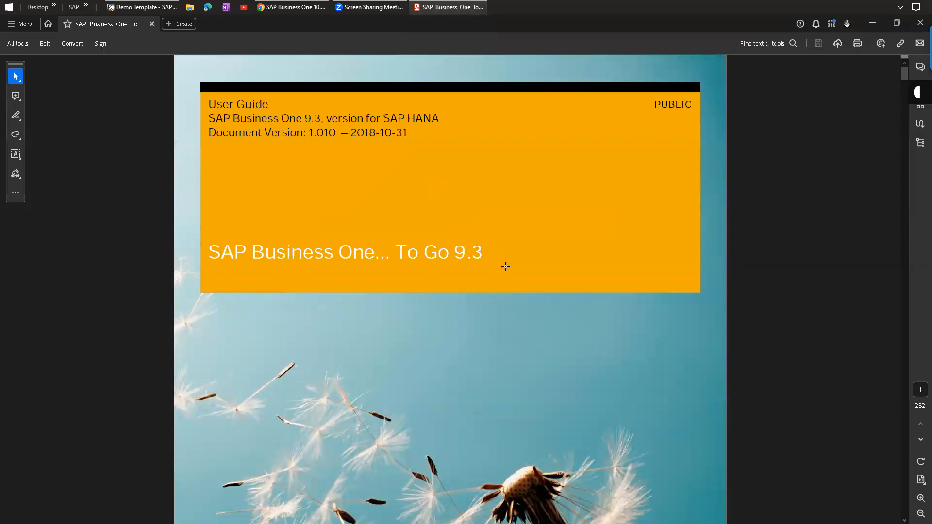
{"action": "scroll", "coordinate": [485, 202], "scroll_direction": "down", "scroll_amount": 10}
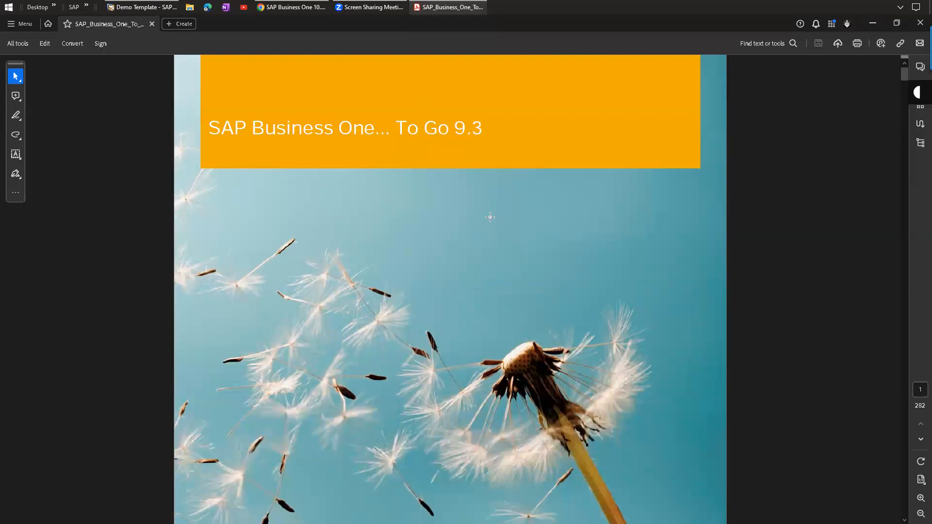
{"action": "scroll", "coordinate": [494, 192], "scroll_direction": "up", "scroll_amount": 10}
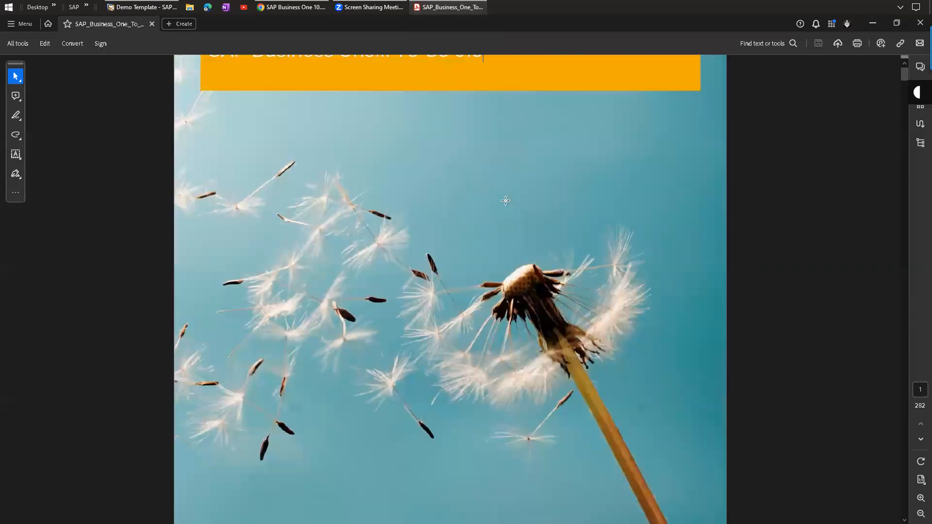
Switch to SAP, back to the PDF, then to the SAP Help Portal page.
{"action": "left_click", "coordinate": [148, 5]}
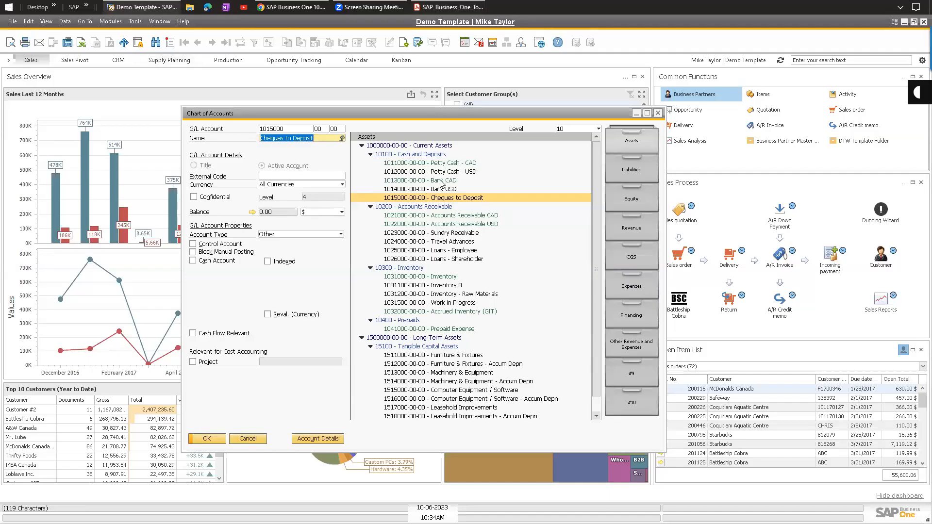
{"action": "left_click", "coordinate": [434, 8]}
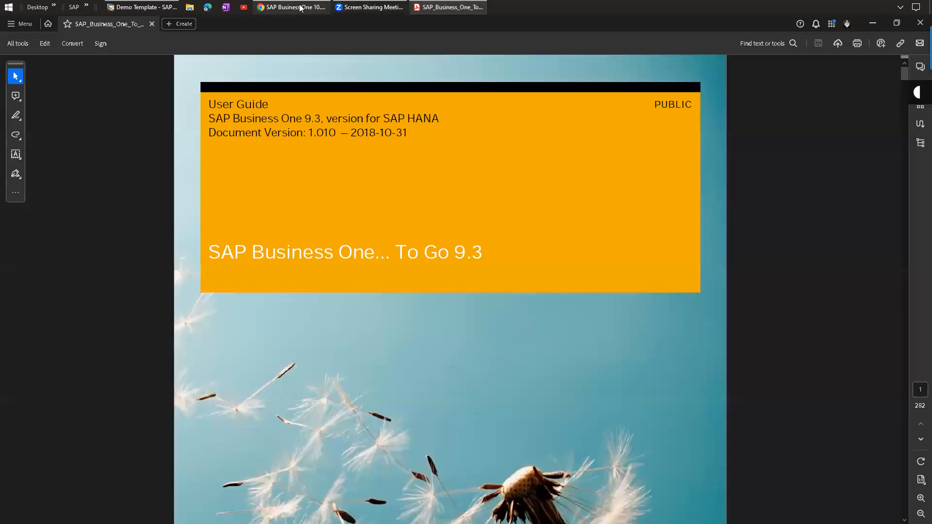
{"action": "left_click", "coordinate": [300, 7]}
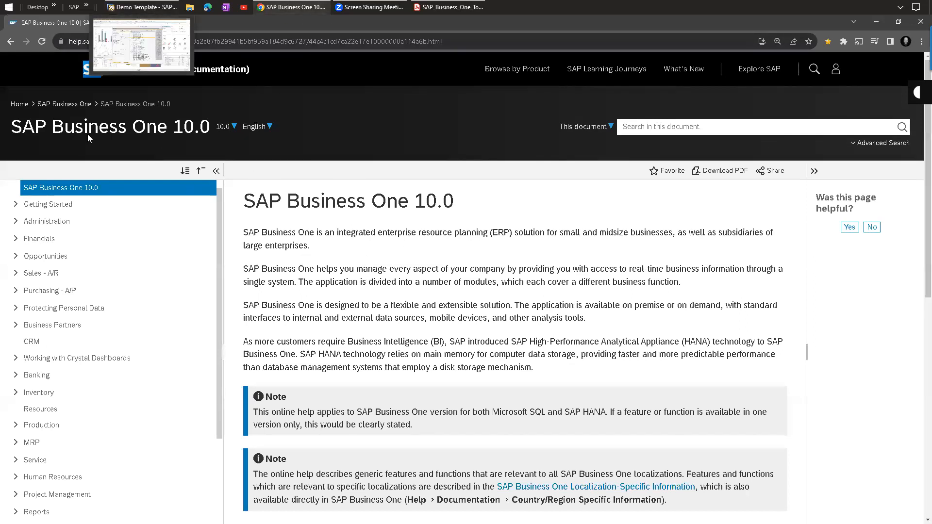
Return to SAP and scroll through the Expenses accounts in the chart.
{"action": "left_click", "coordinate": [123, 6]}
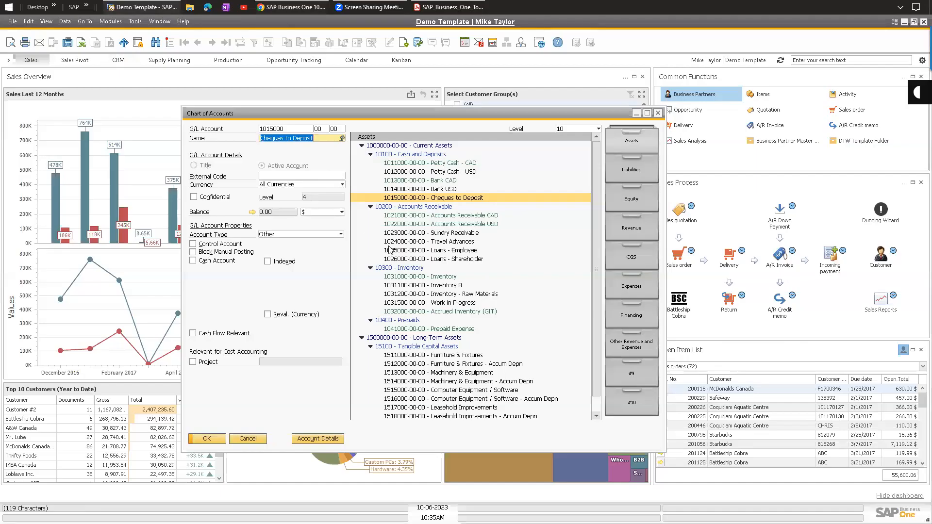
{"action": "left_click", "coordinate": [630, 296]}
{"action": "scroll", "coordinate": [461, 302], "scroll_direction": "down", "scroll_amount": 1}
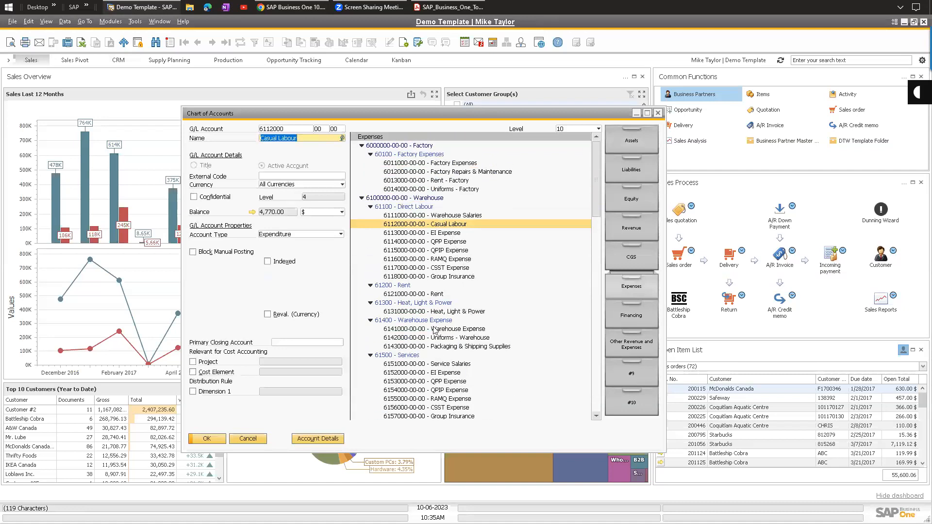
{"action": "scroll", "coordinate": [403, 340], "scroll_direction": "down", "scroll_amount": 1}
{"action": "scroll", "coordinate": [423, 282], "scroll_direction": "down", "scroll_amount": 10}
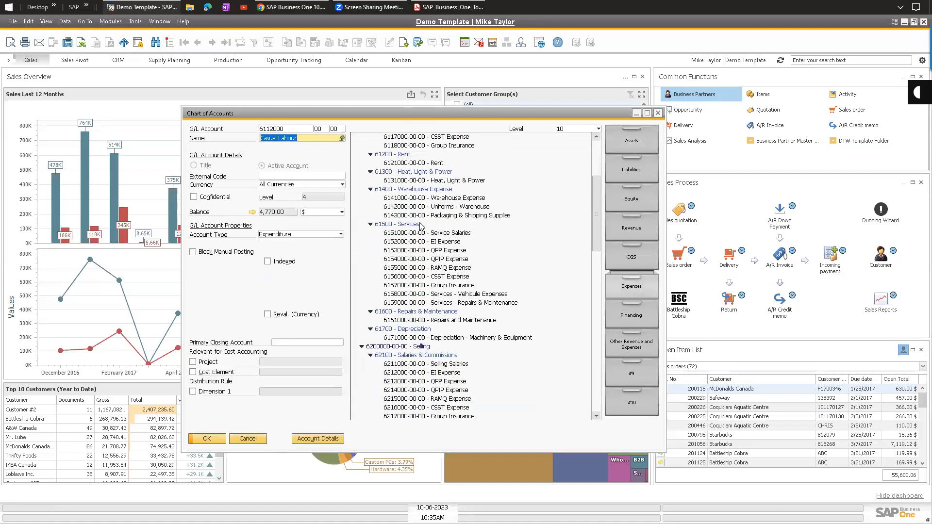
{"action": "scroll", "coordinate": [437, 292], "scroll_direction": "down", "scroll_amount": 3}
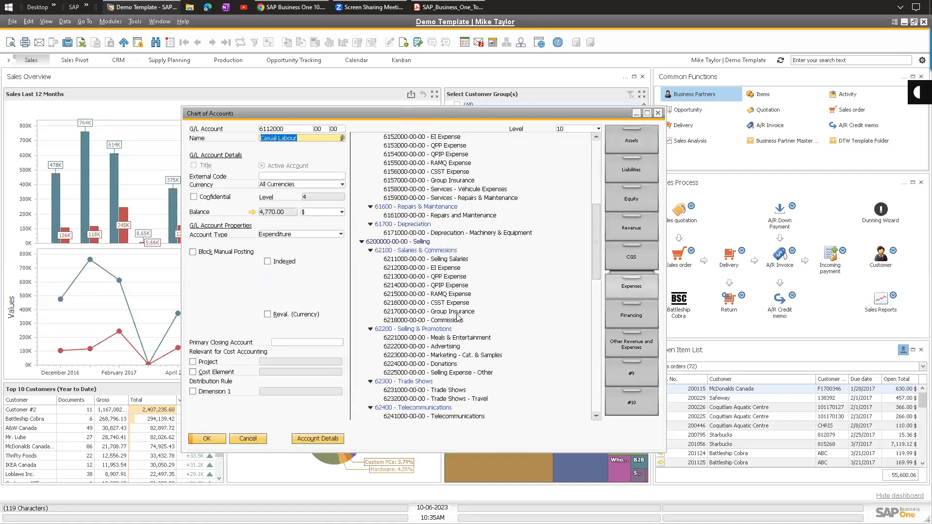
Compare Selling Expense - Other, Donations and Marketing accounts, then switch to Add mode.
{"action": "left_click", "coordinate": [436, 321]}
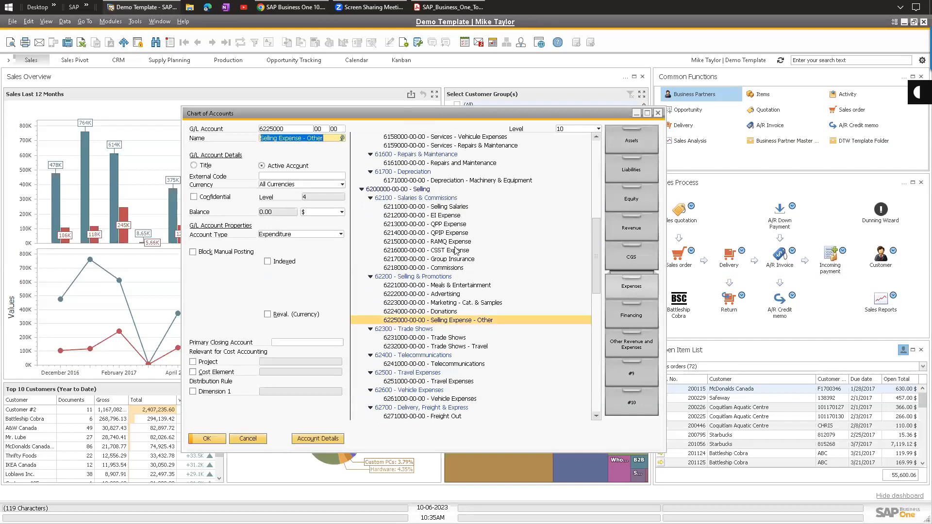
{"action": "left_click", "coordinate": [416, 309]}
{"action": "left_click", "coordinate": [431, 305]}
{"action": "left_click", "coordinate": [409, 321]}
{"action": "left_click", "coordinate": [433, 313]}
{"action": "left_click", "coordinate": [433, 322]}
{"action": "left_click", "coordinate": [170, 43]}
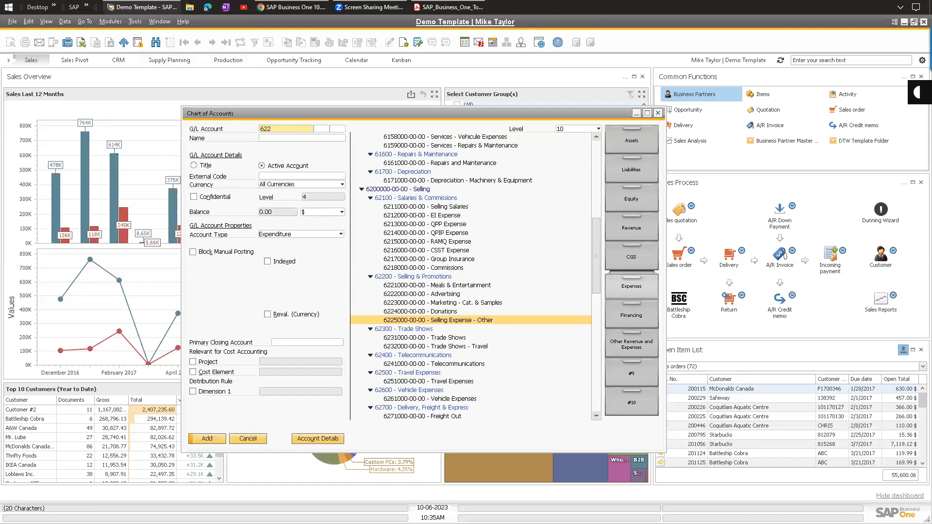
{"action": "type", "text": "6226000"}
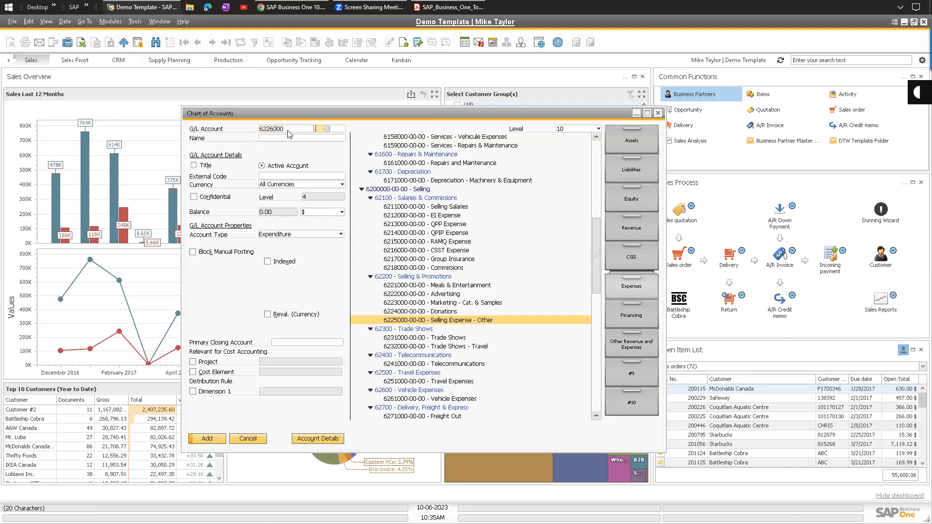
{"action": "key", "text": "Tab"}
{"action": "type", "text": "00"}
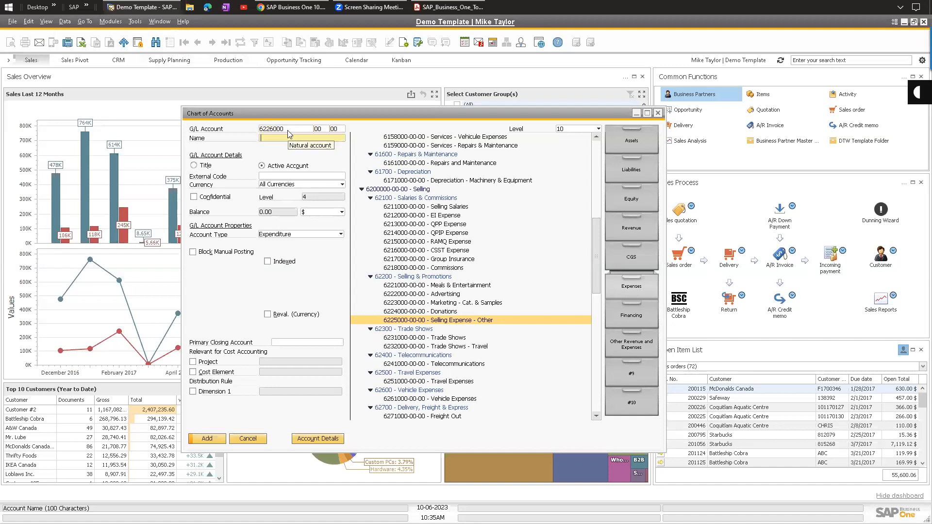
{"action": "type", "text": "Website Expense"}
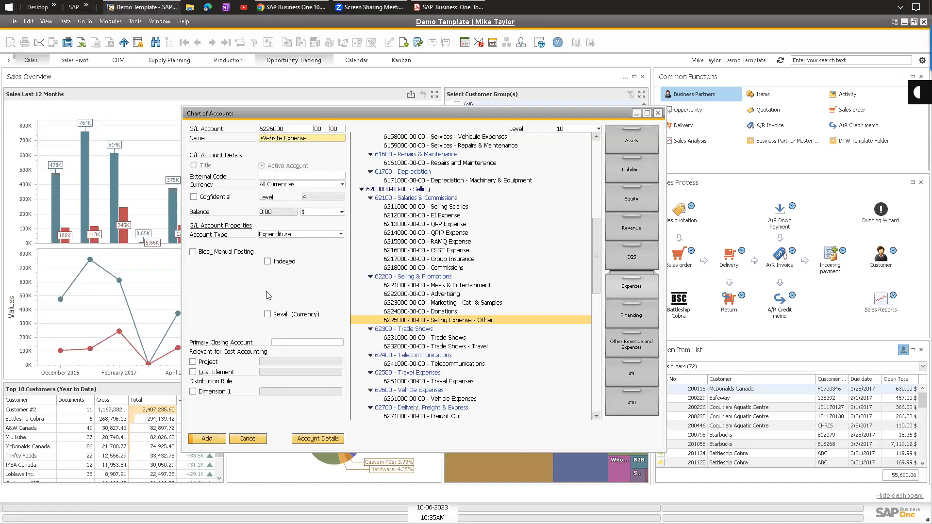
{"action": "left_click", "coordinate": [207, 438]}
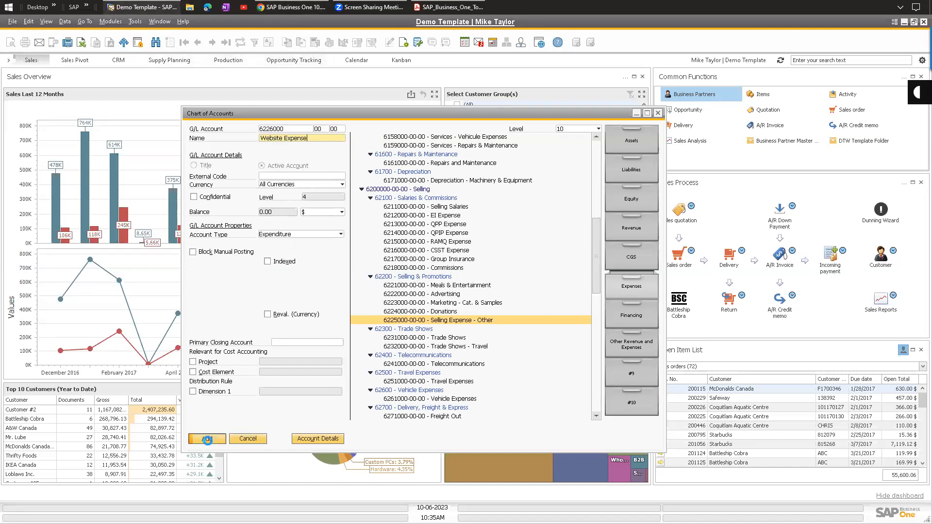
Browse the asset and expense accounts to confirm 6226000 Website Expense appears in the tree.
{"action": "left_click", "coordinate": [446, 330]}
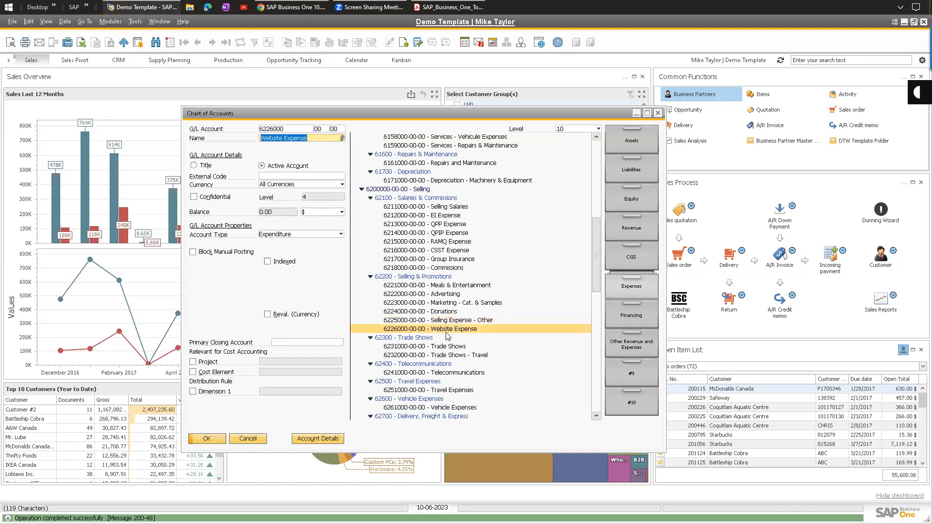
{"action": "right_click", "coordinate": [448, 335]}
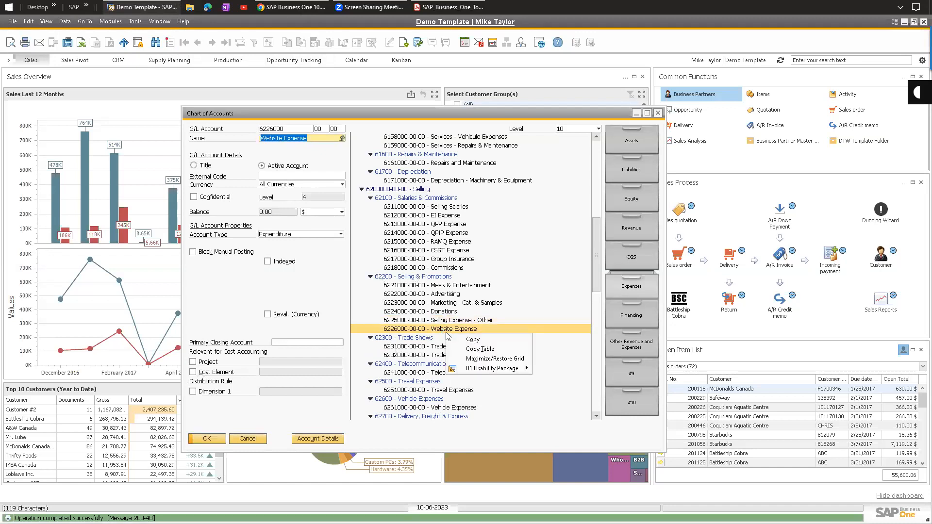
{"action": "left_click", "coordinate": [422, 225]}
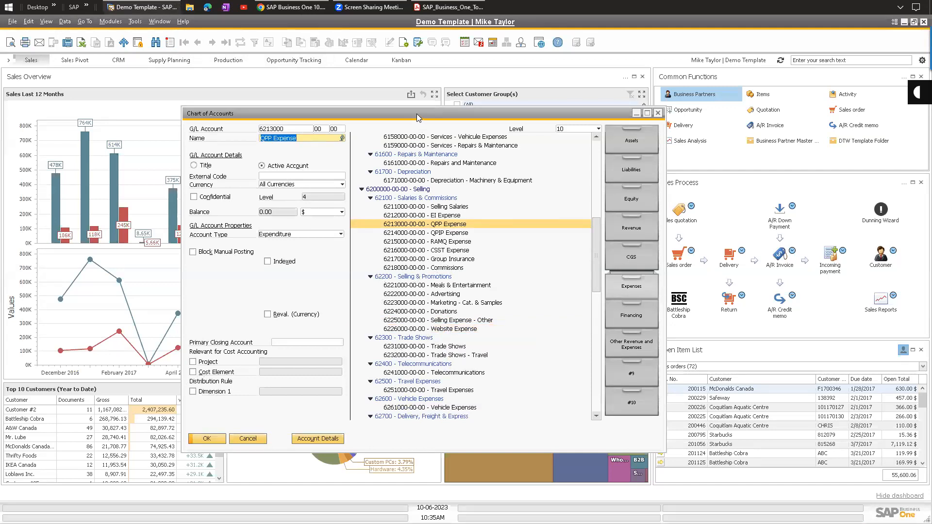
{"action": "left_click_drag", "start_coordinate": [417, 114], "coordinate": [254, 86]}
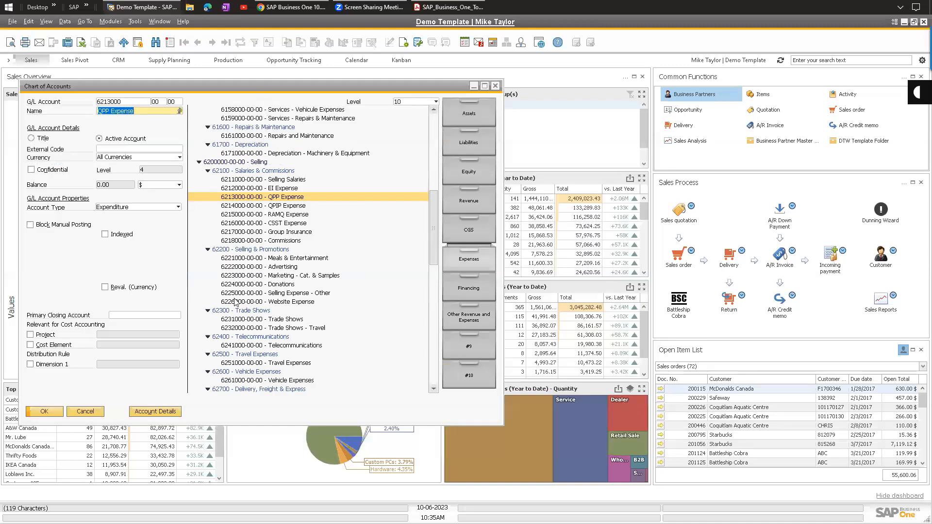
{"action": "left_click", "coordinate": [462, 110]}
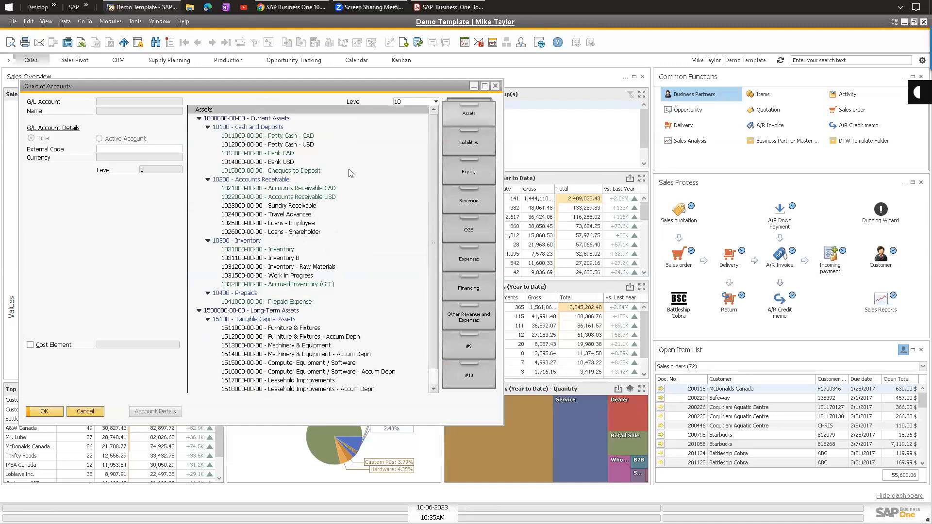
{"action": "left_click", "coordinate": [463, 248]}
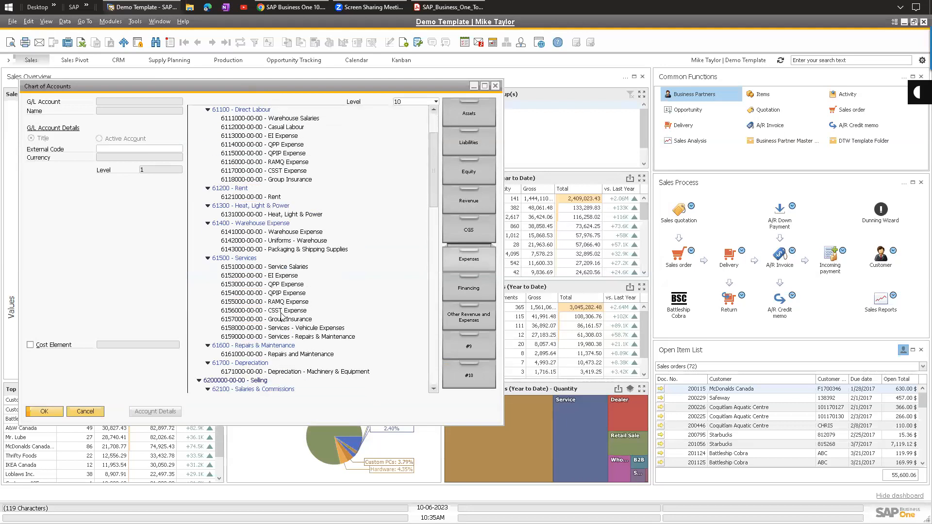
{"action": "scroll", "coordinate": [282, 316], "scroll_direction": "down", "scroll_amount": 8}
{"action": "left_click", "coordinate": [278, 319]}
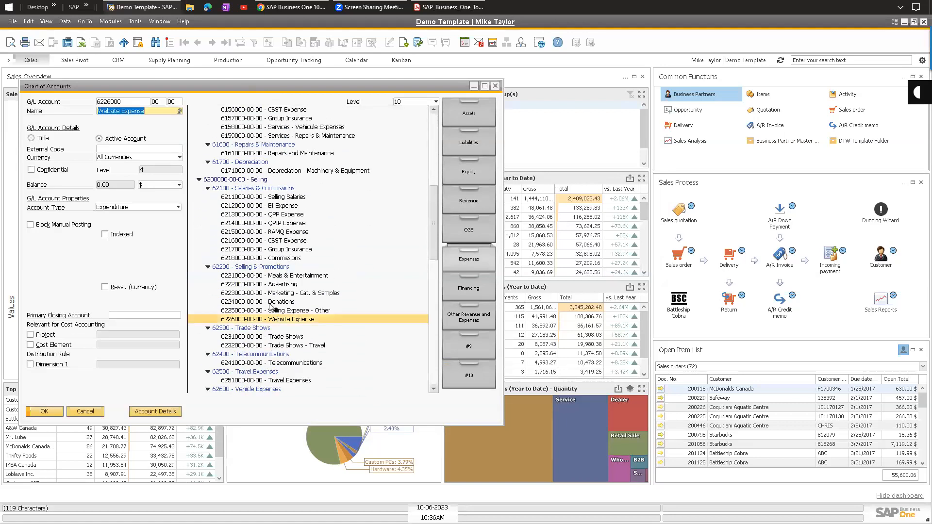
{"action": "left_click", "coordinate": [111, 22]}
Open Edit Chart of Accounts with only the CGS and Expenses drawers selected.
{"action": "mouse_move", "coordinate": [133, 46]}
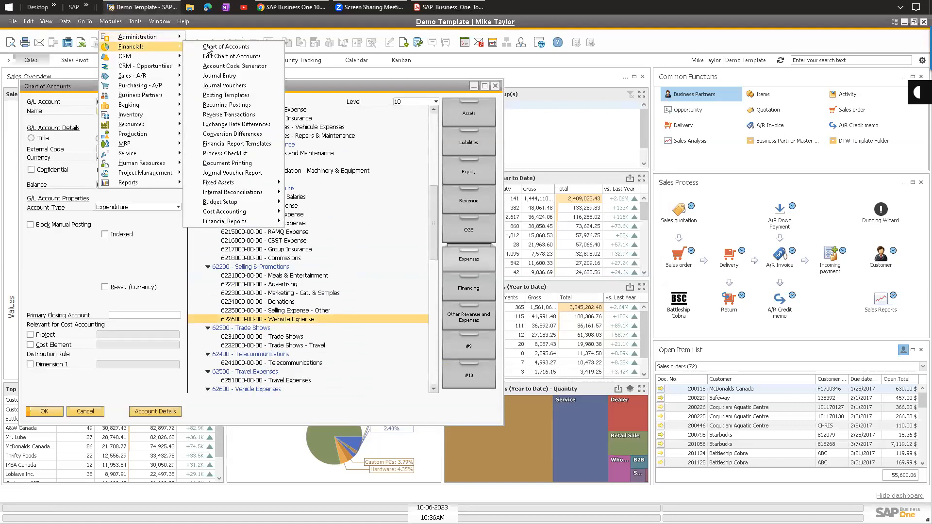
{"action": "left_click", "coordinate": [230, 57]}
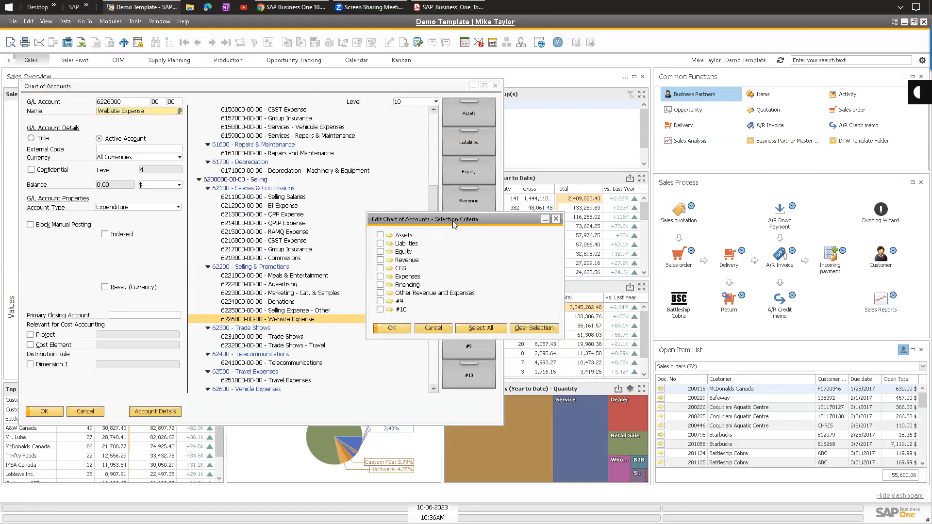
{"action": "left_click_drag", "start_coordinate": [455, 216], "coordinate": [641, 189]}
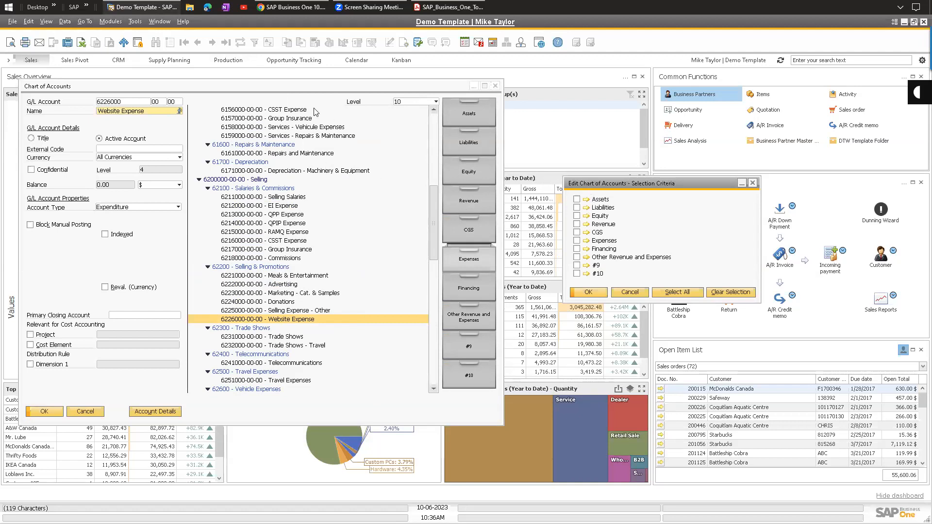
{"action": "left_click", "coordinate": [278, 90]}
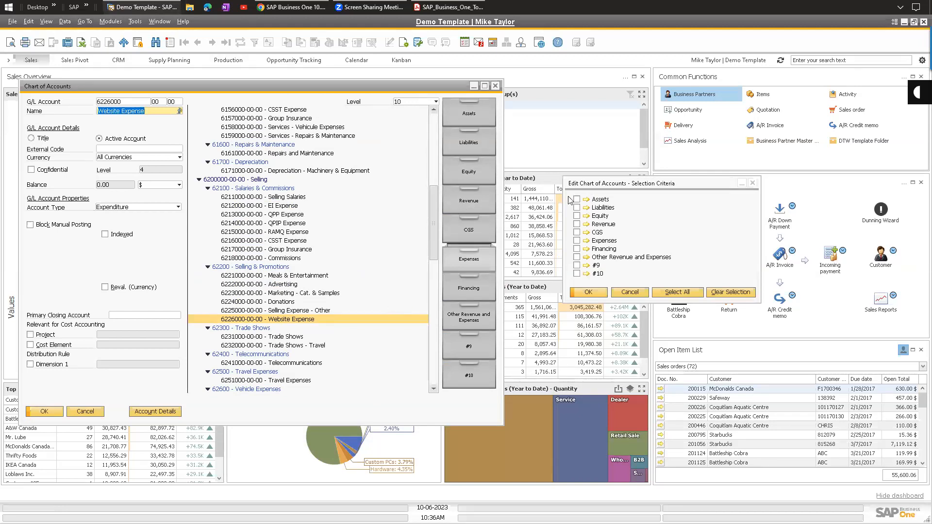
{"action": "left_click_drag", "start_coordinate": [607, 197], "coordinate": [582, 213]}
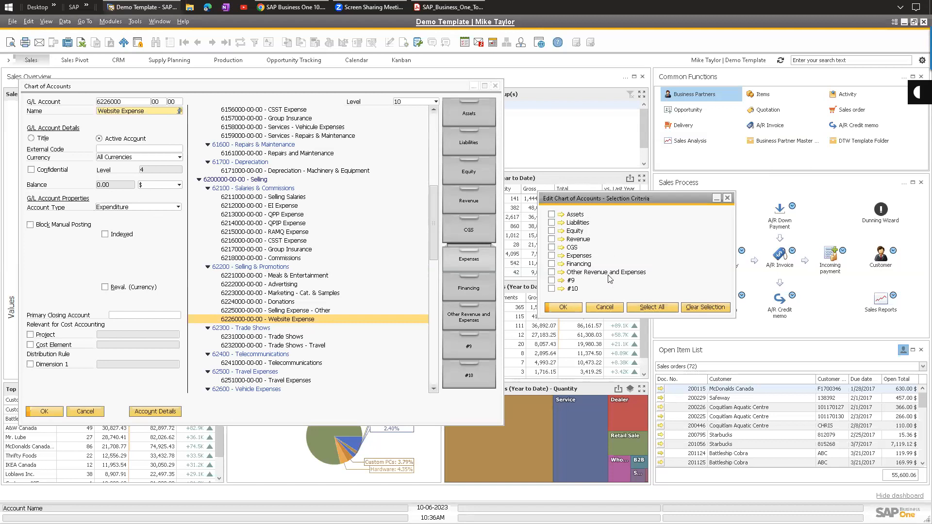
{"action": "left_click", "coordinate": [552, 256]}
{"action": "left_click", "coordinate": [553, 247]}
{"action": "left_click", "coordinate": [551, 239]}
{"action": "left_click", "coordinate": [552, 239]}
{"action": "left_click", "coordinate": [568, 309]}
{"action": "left_click_drag", "start_coordinate": [488, 185], "coordinate": [670, 102]}
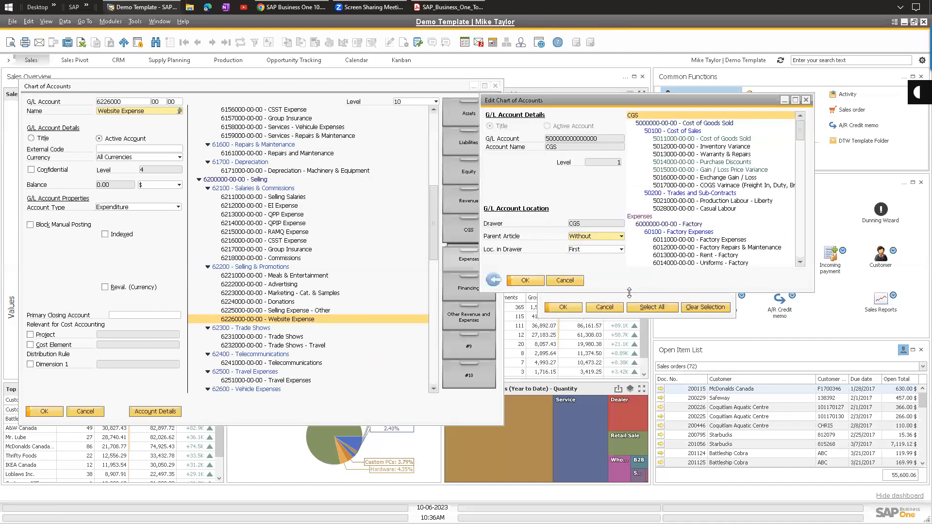
Try placing Website Expense after 6221000, after 6223000, and under 62300 Trade Shows.
{"action": "left_click_drag", "start_coordinate": [630, 290], "coordinate": [629, 475]}
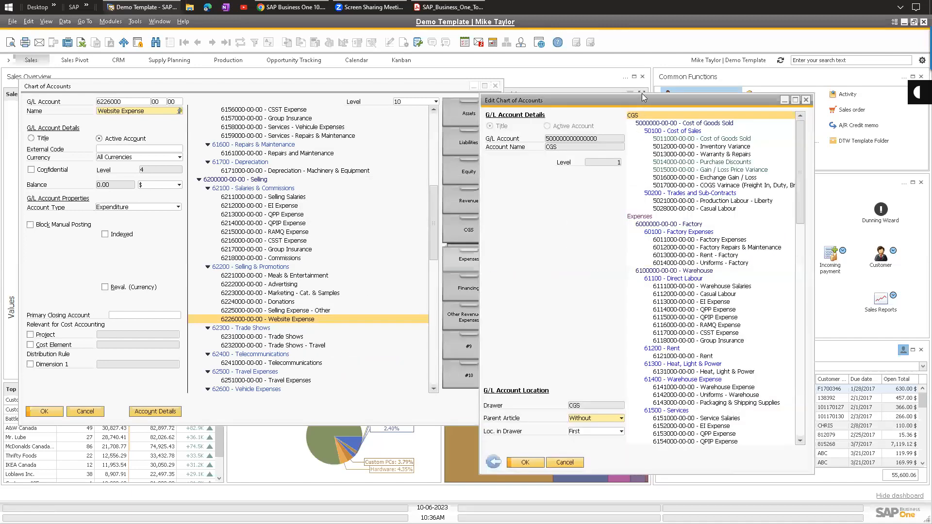
{"action": "left_click_drag", "start_coordinate": [642, 98], "coordinate": [676, 70]}
{"action": "left_click_drag", "start_coordinate": [834, 131], "coordinate": [831, 226]}
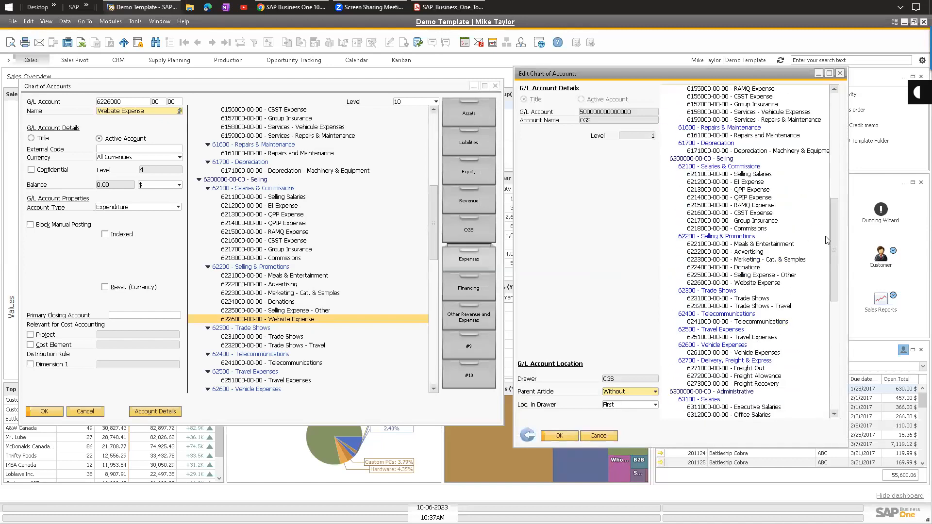
{"action": "left_click", "coordinate": [765, 283]}
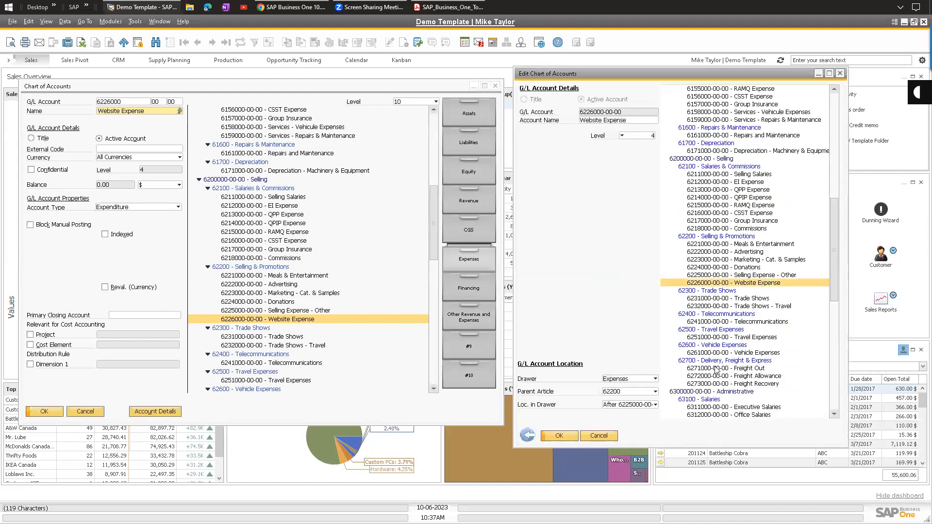
{"action": "left_click", "coordinate": [618, 406]}
{"action": "left_click", "coordinate": [632, 423]}
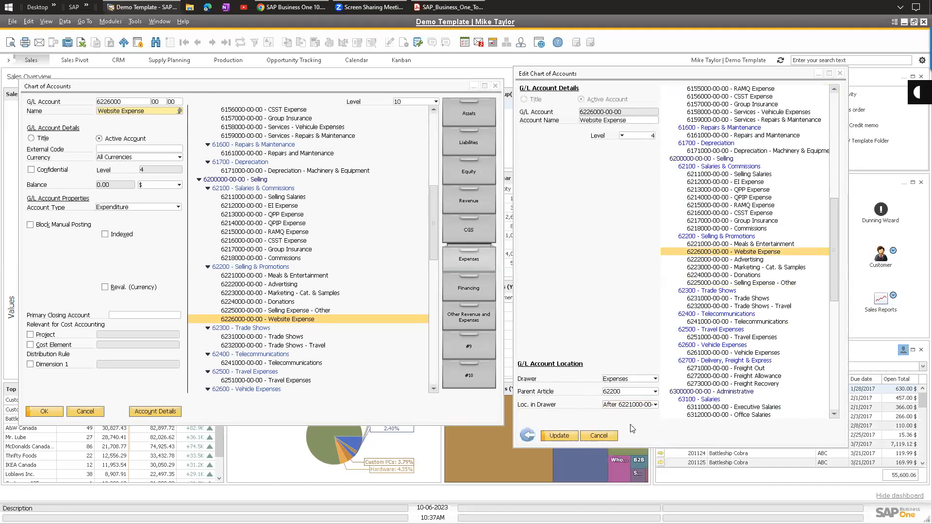
{"action": "left_click", "coordinate": [628, 406]}
{"action": "left_click", "coordinate": [631, 441]}
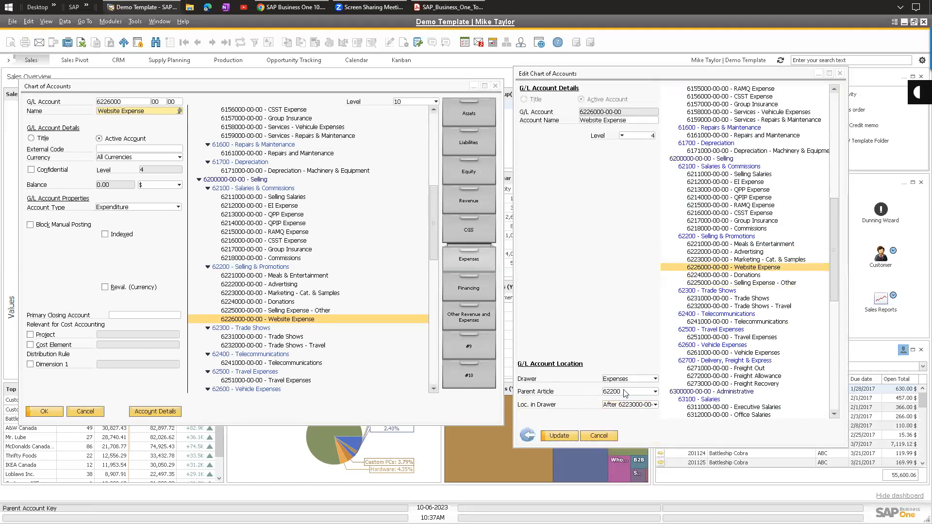
{"action": "left_click", "coordinate": [625, 392]}
{"action": "left_click", "coordinate": [621, 263]}
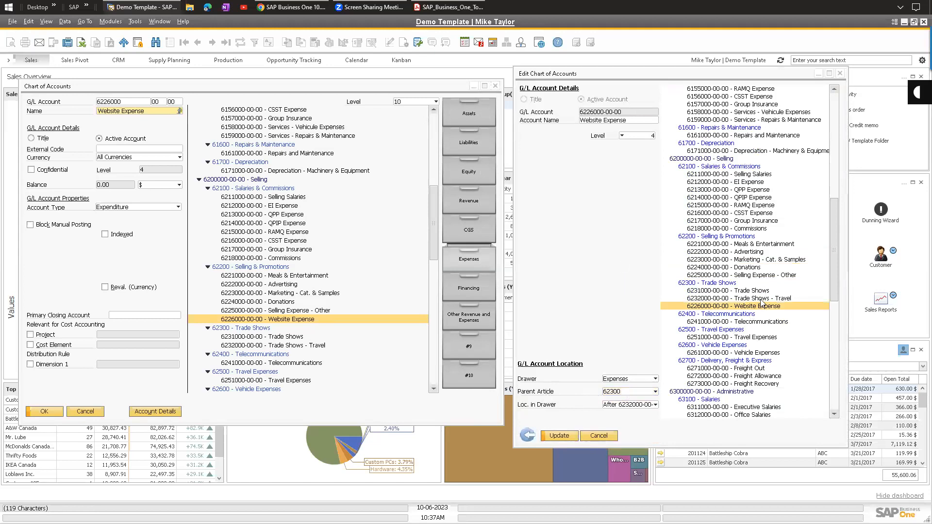
Move Website Expense into the CGS drawer, then into Expenses, keeping level 4.
{"action": "left_click", "coordinate": [600, 92]}
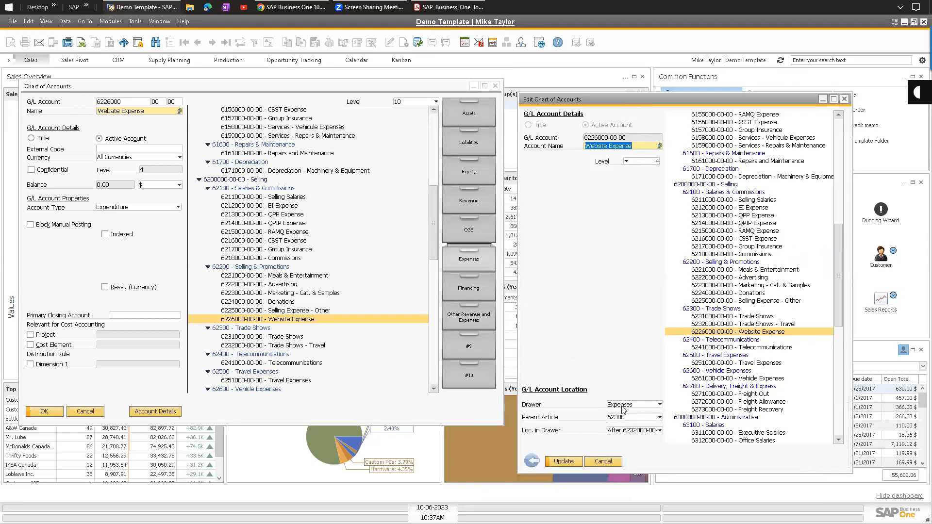
{"action": "left_click", "coordinate": [624, 405]}
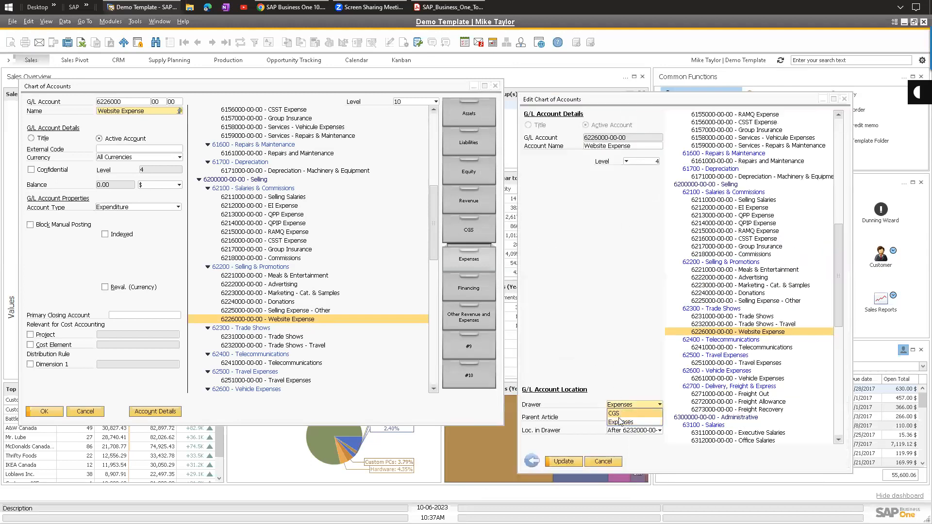
{"action": "left_click", "coordinate": [620, 415]}
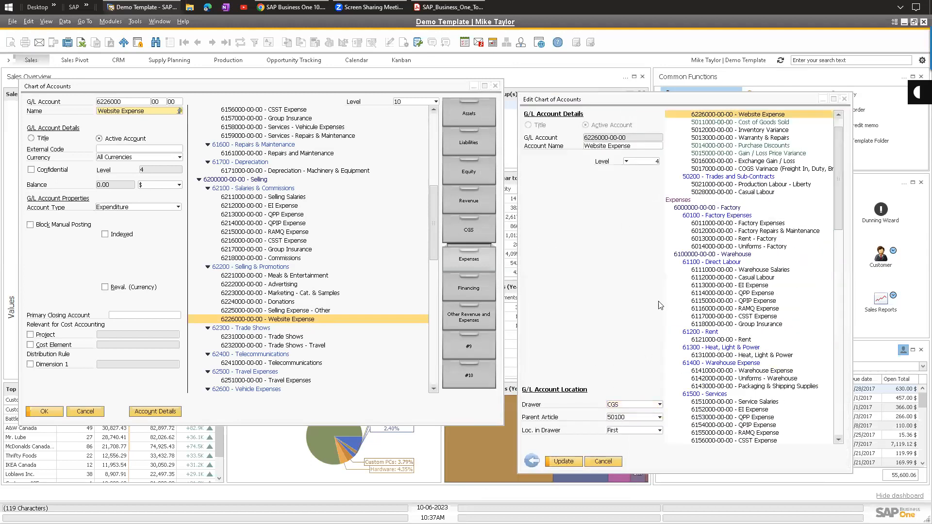
{"action": "left_click", "coordinate": [621, 406]}
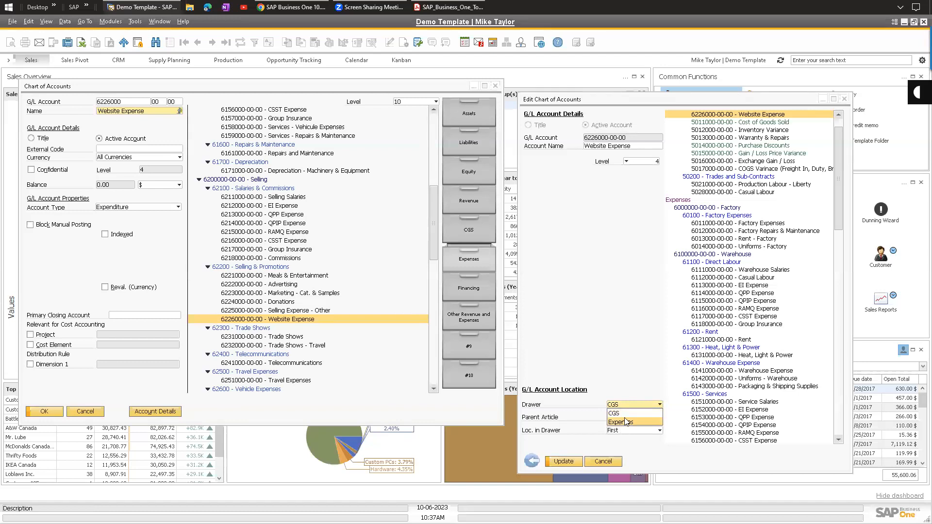
{"action": "left_click", "coordinate": [626, 421]}
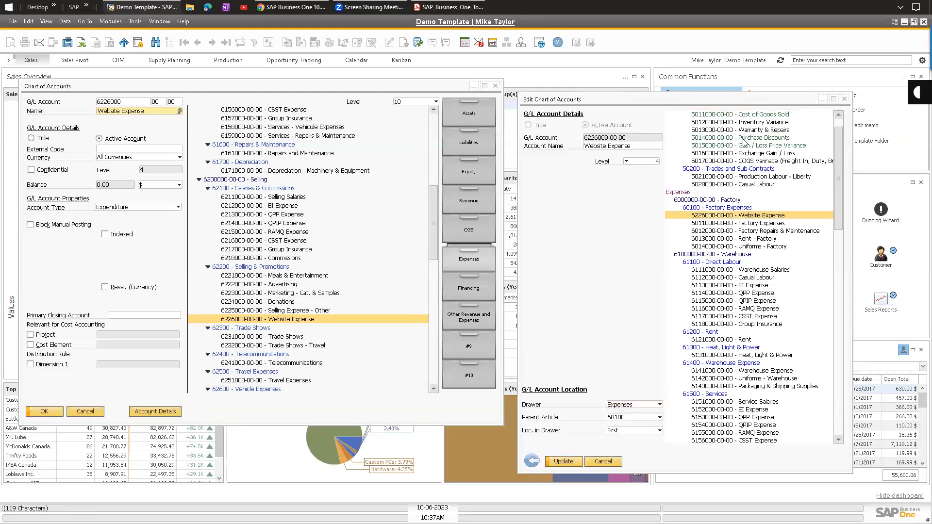
{"action": "left_click", "coordinate": [646, 161]}
{"action": "key", "text": "Escape"}
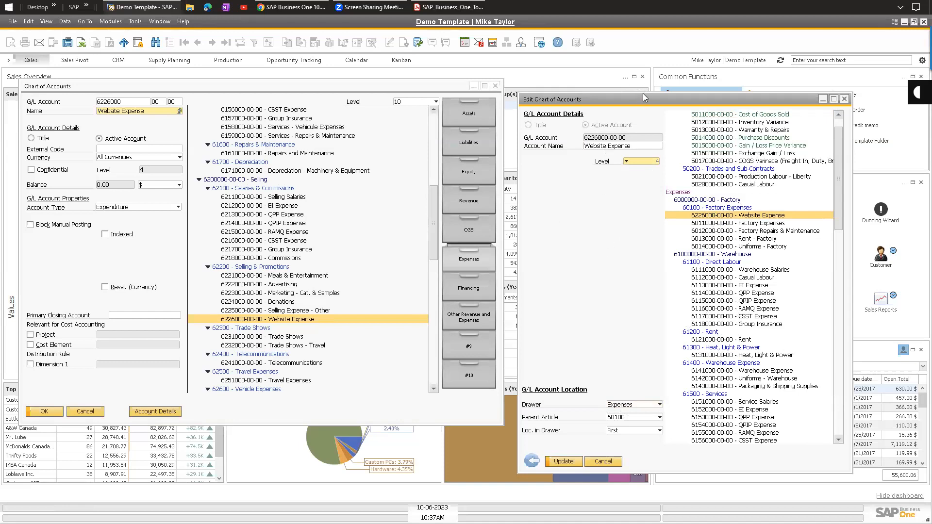
{"action": "left_click_drag", "start_coordinate": [645, 99], "coordinate": [648, 83]}
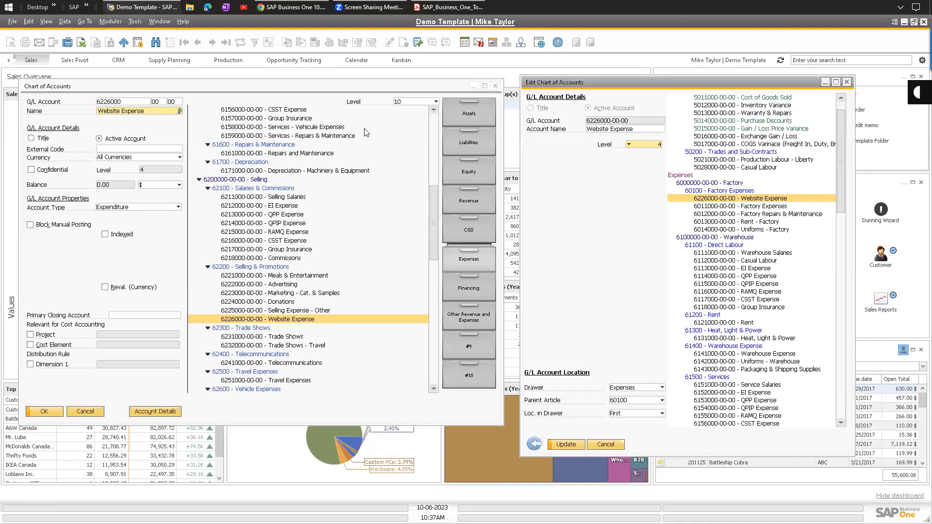
{"action": "left_click", "coordinate": [110, 21]}
{"action": "mouse_move", "coordinate": [131, 46]}
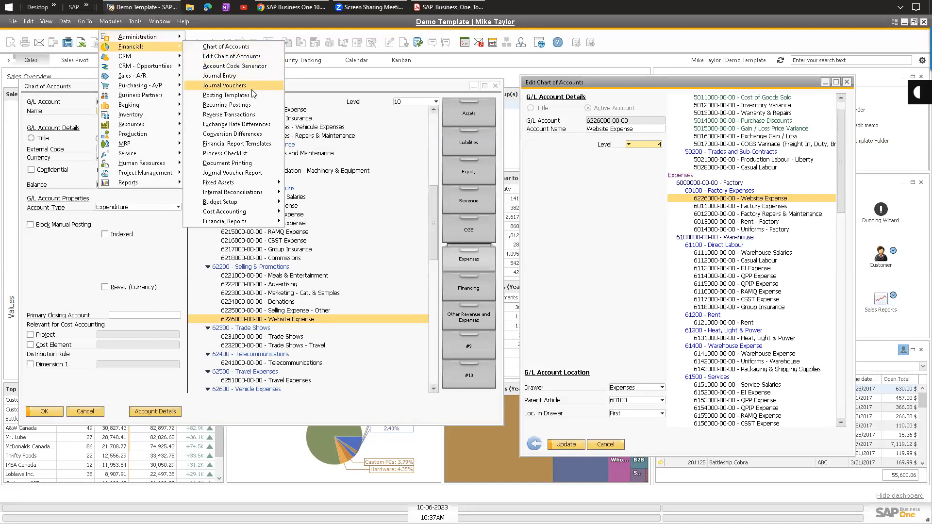
View Financial Report Templates with the report switched to Profit and Loss, then close it.
{"action": "left_click", "coordinate": [279, 147]}
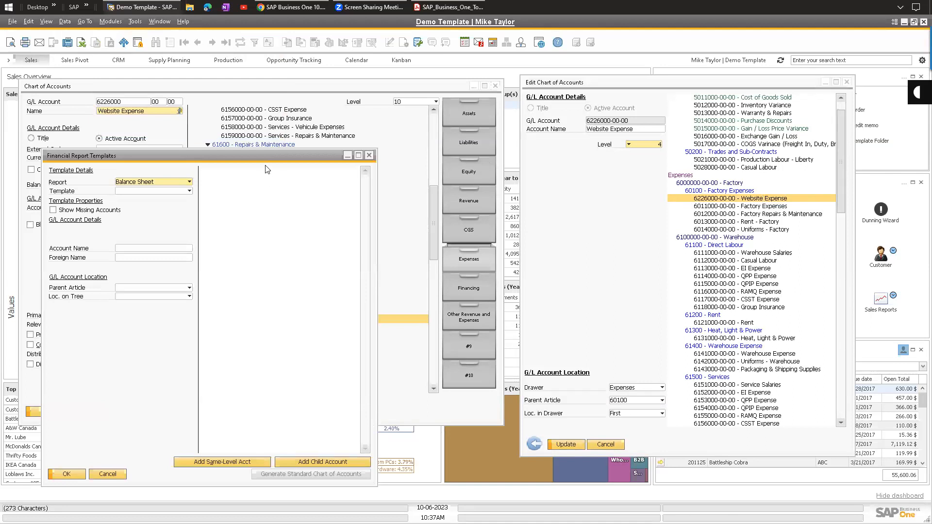
{"action": "left_click_drag", "start_coordinate": [281, 155], "coordinate": [388, 105]}
{"action": "left_click", "coordinate": [272, 131]}
{"action": "left_click", "coordinate": [251, 146]}
{"action": "left_click", "coordinate": [252, 140]}
{"action": "left_click", "coordinate": [429, 138]}
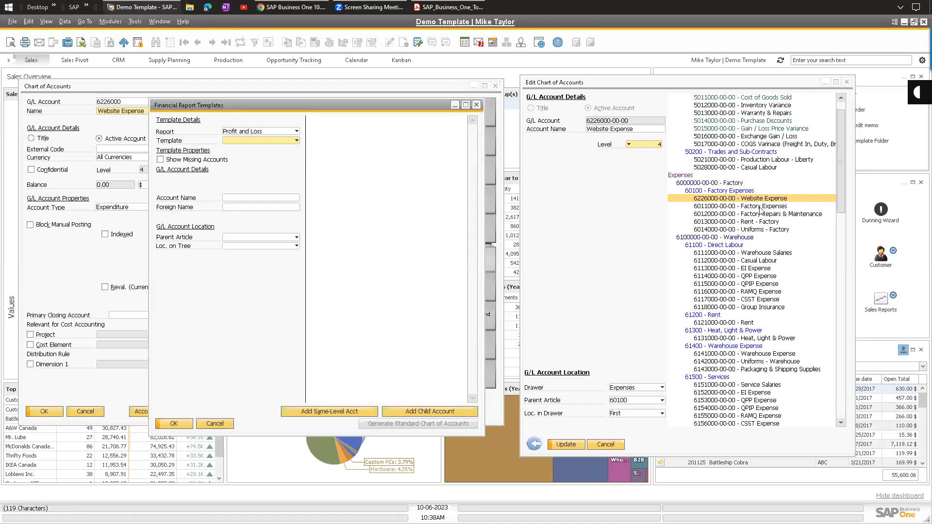
{"action": "left_click_drag", "start_coordinate": [238, 107], "coordinate": [227, 130]}
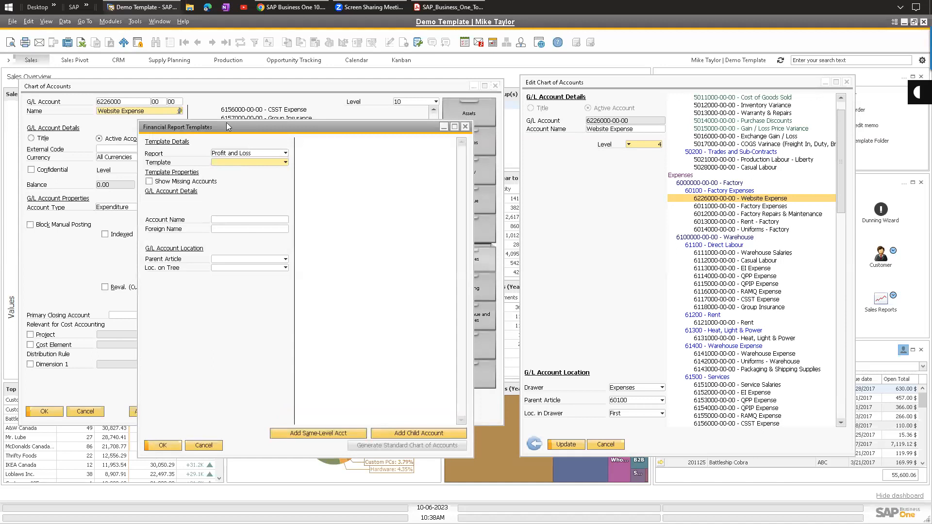
{"action": "left_click", "coordinate": [465, 126]}
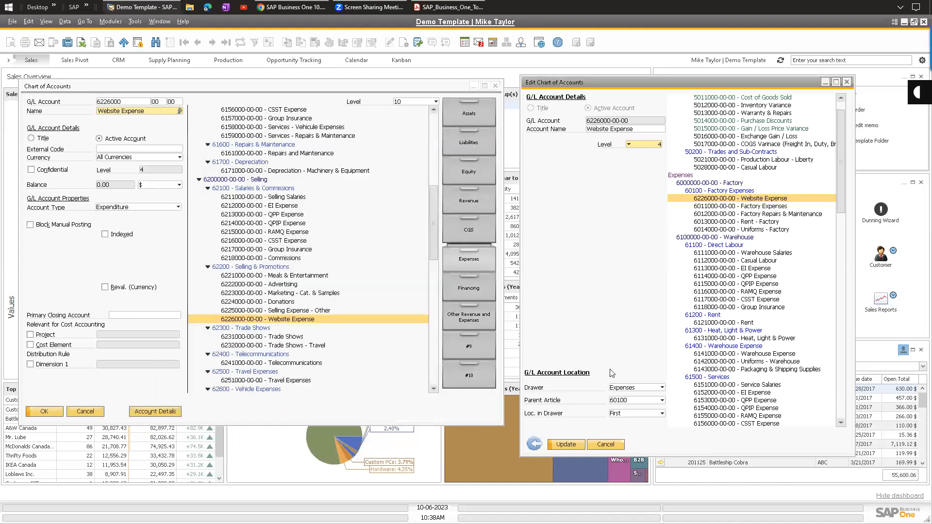
Cancel Edit Chart of Accounts without saving the Website Expense changes.
{"action": "left_click", "coordinate": [535, 444]}
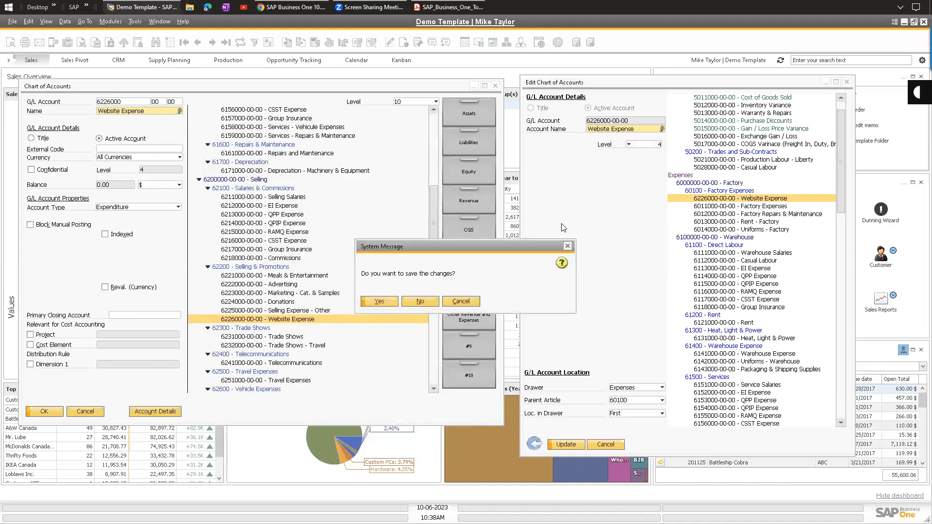
{"action": "left_click", "coordinate": [422, 301]}
{"action": "left_click", "coordinate": [615, 310]}
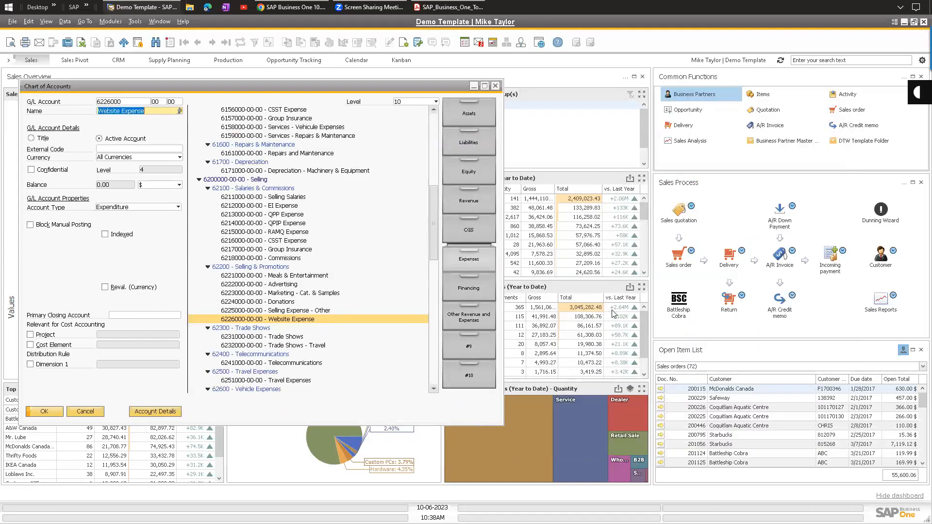
{"action": "left_click", "coordinate": [469, 115]}
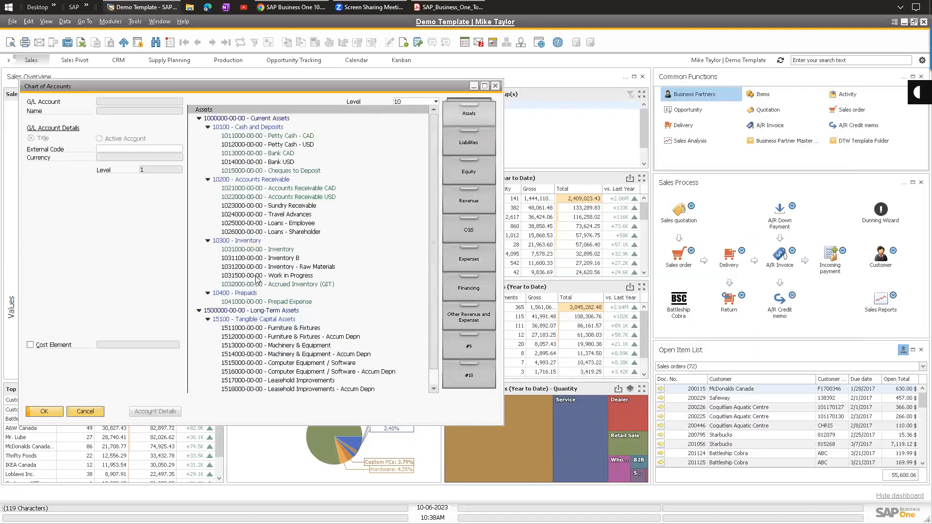
Review the 1031000 Inventory balance, journal entry 3606 and packing slip 500862.
{"action": "left_click", "coordinate": [270, 250]}
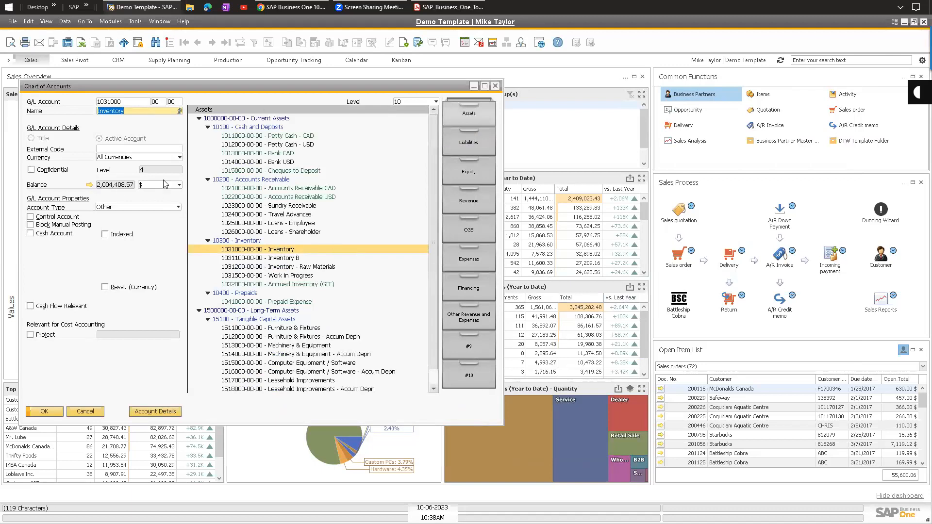
{"action": "left_click", "coordinate": [89, 185]}
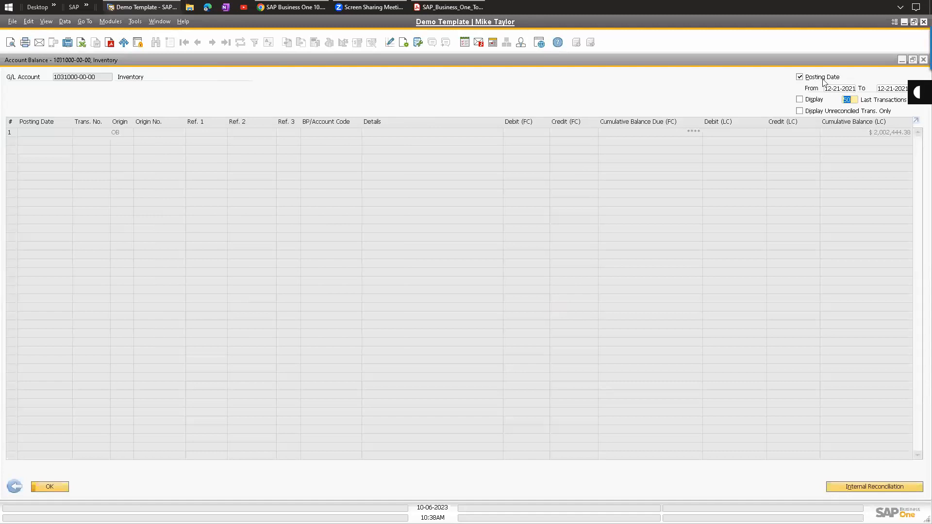
{"action": "left_click_drag", "start_coordinate": [918, 143], "coordinate": [919, 410]}
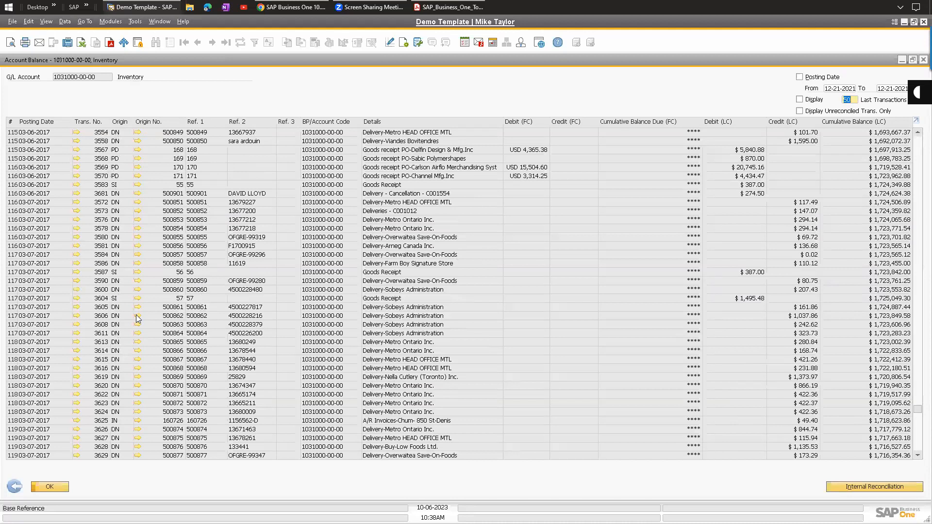
{"action": "left_click", "coordinate": [77, 316]}
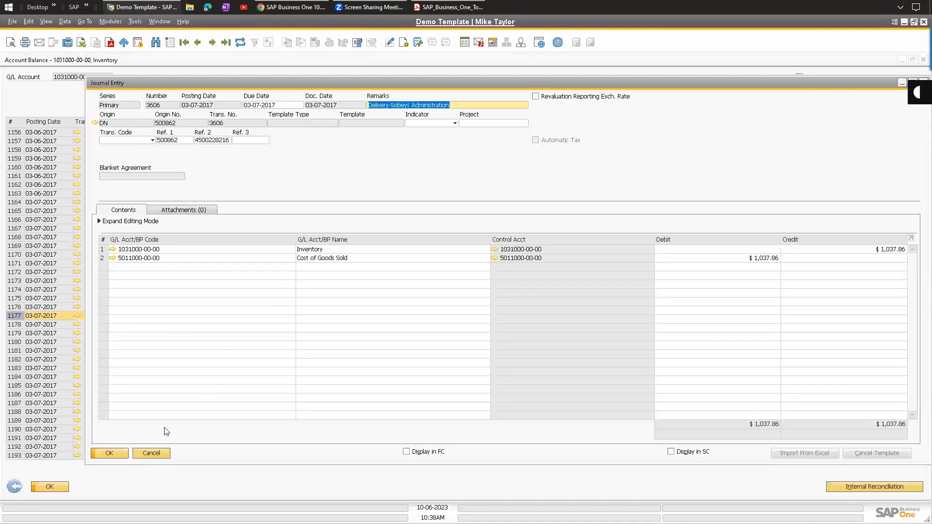
{"action": "left_click", "coordinate": [152, 454]}
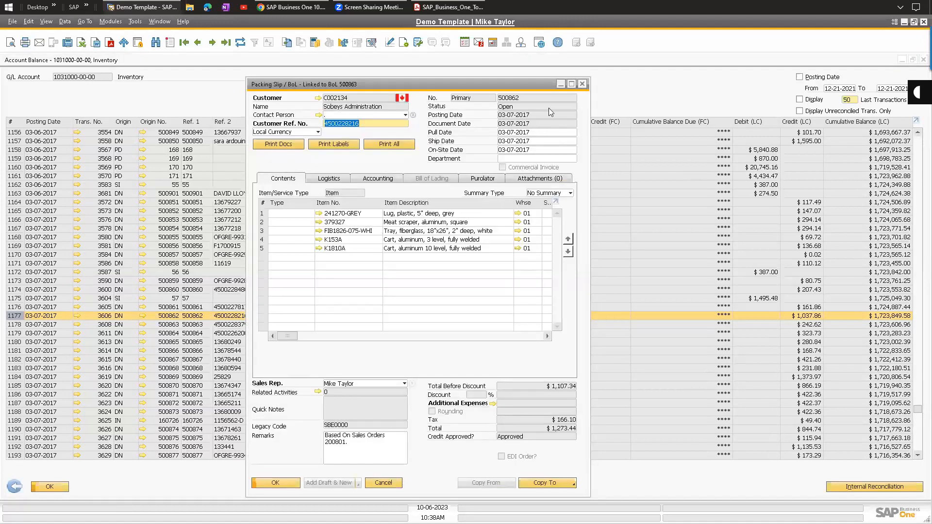
{"action": "left_click", "coordinate": [584, 85]}
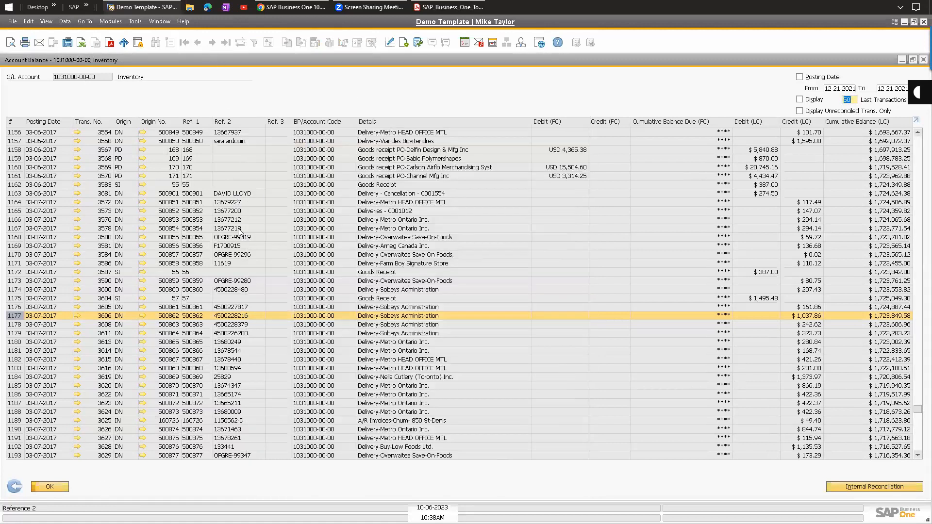
Close the account balance list and the Chart of Accounts.
{"action": "left_click", "coordinate": [15, 487]}
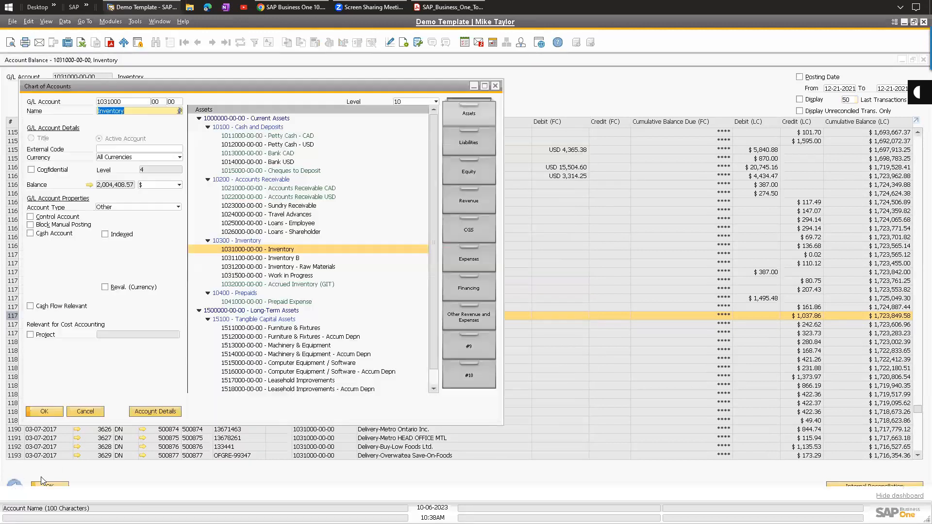
{"action": "left_click", "coordinate": [283, 251]}
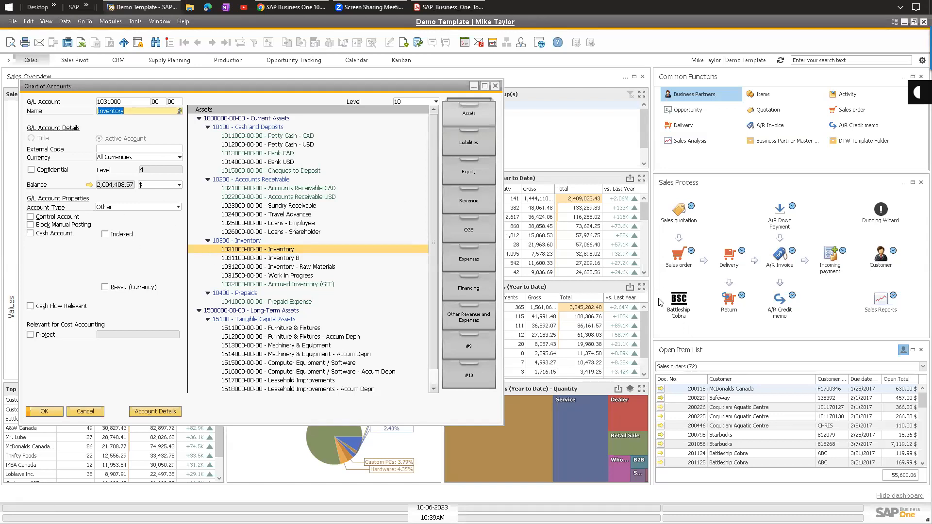
{"action": "left_click", "coordinate": [496, 86]}
{"action": "left_click", "coordinate": [110, 21]}
Start a new journal entry with the remarks 'MJT: Doing some entries'.
{"action": "mouse_move", "coordinate": [133, 46]}
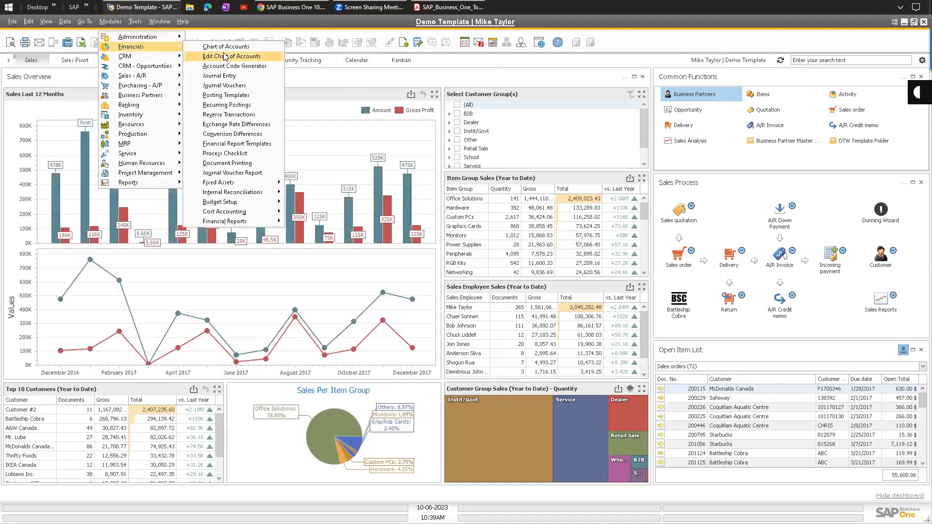
{"action": "left_click", "coordinate": [222, 77]}
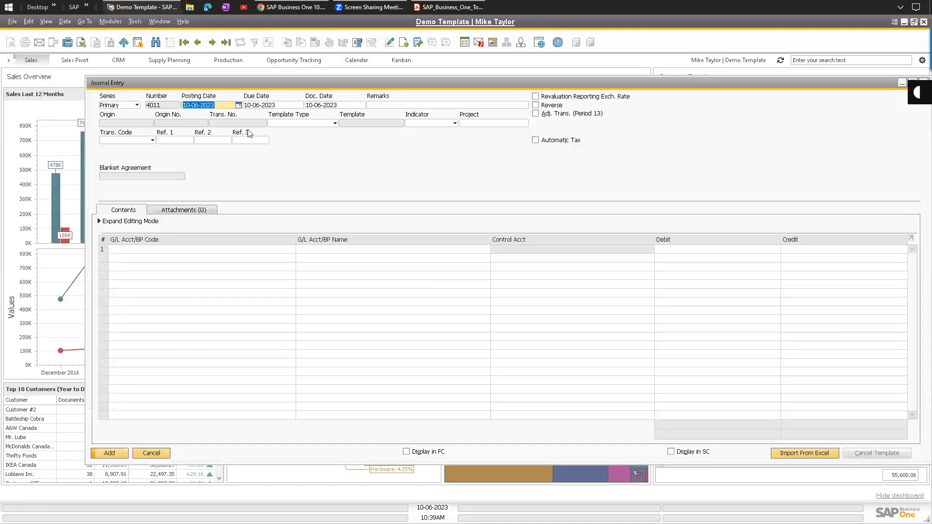
{"action": "left_click", "coordinate": [345, 95]}
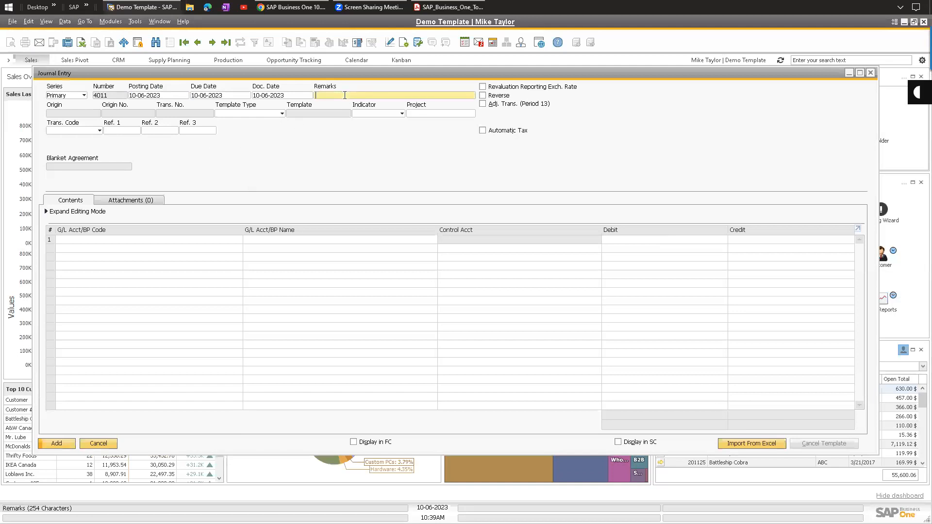
{"action": "type", "text": "MJT: Doing some entries"}
{"action": "left_click", "coordinate": [170, 239]}
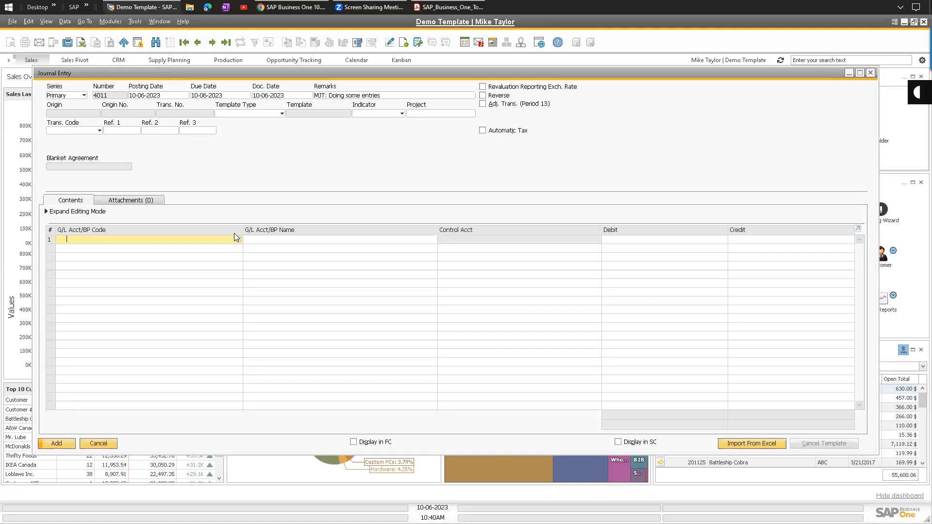
{"action": "key", "text": "Tab"}
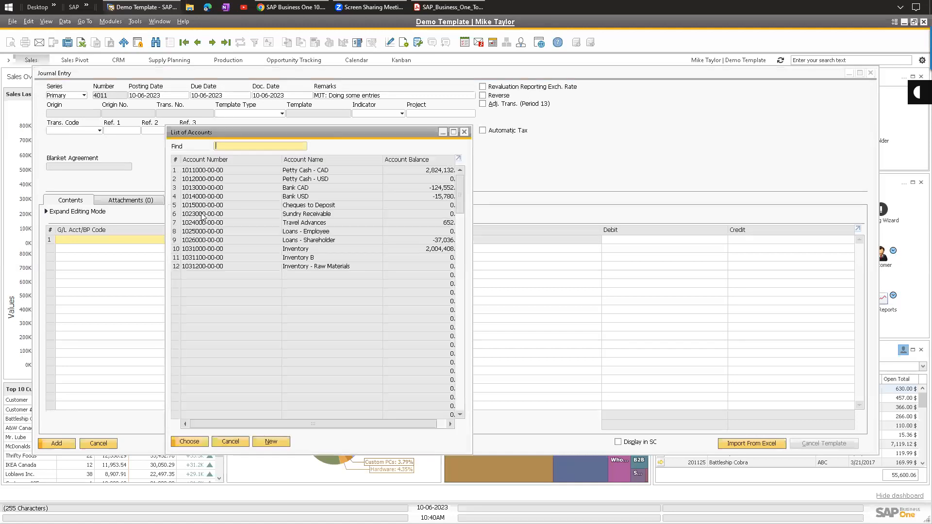
{"action": "double_click", "coordinate": [309, 258]}
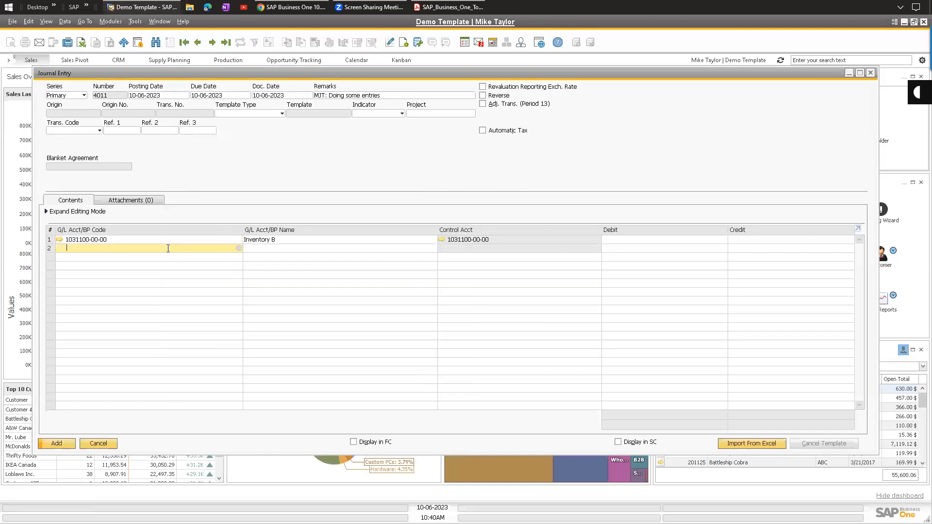
{"action": "key", "text": "Tab"}
{"action": "left_click", "coordinate": [292, 258]}
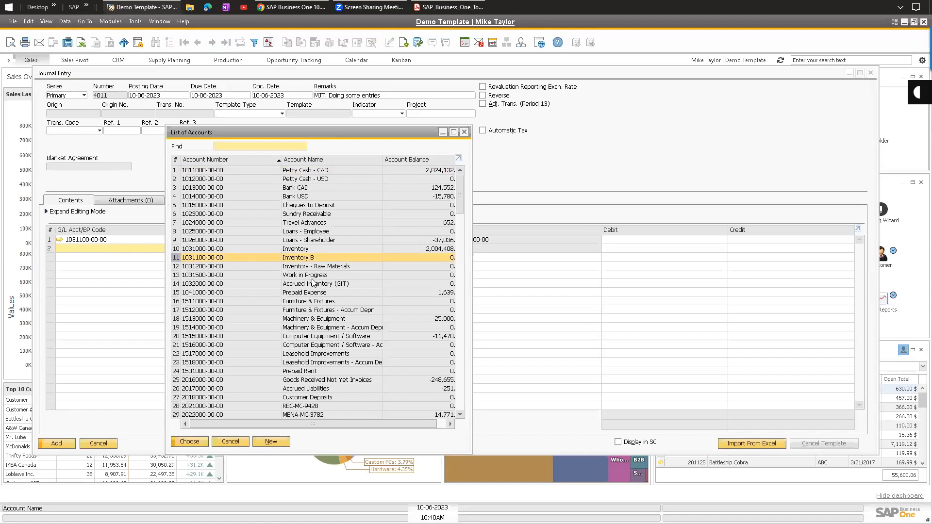
{"action": "left_click", "coordinate": [307, 250]}
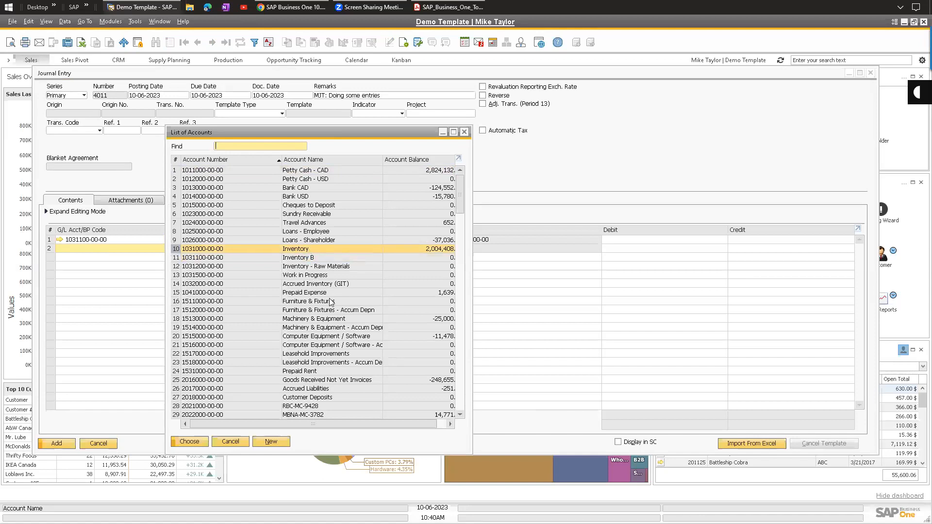
{"action": "scroll", "coordinate": [329, 339], "scroll_direction": "down", "scroll_amount": 2}
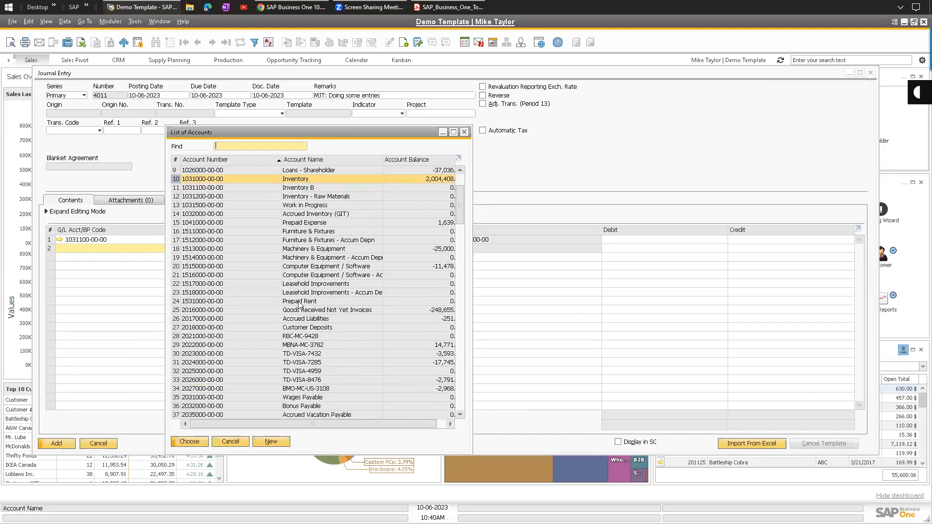
{"action": "left_click_drag", "start_coordinate": [463, 196], "coordinate": [475, 278]}
{"action": "double_click", "coordinate": [303, 241]}
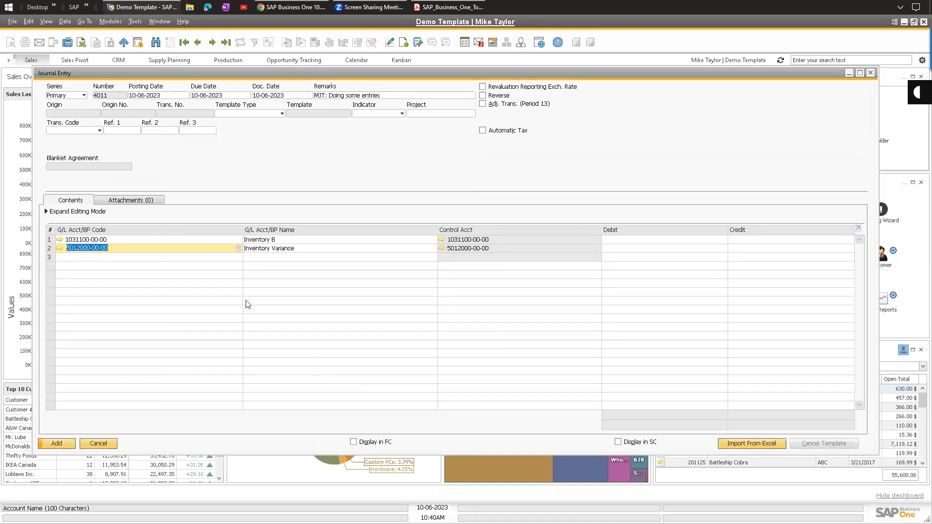
{"action": "left_click", "coordinate": [653, 240]}
{"action": "type", "text": "100"}
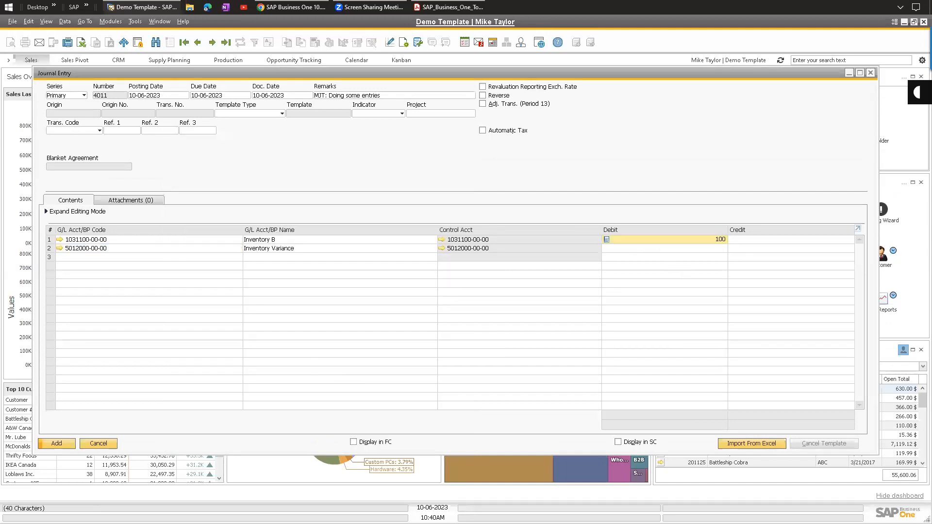
{"action": "left_click", "coordinate": [787, 249]}
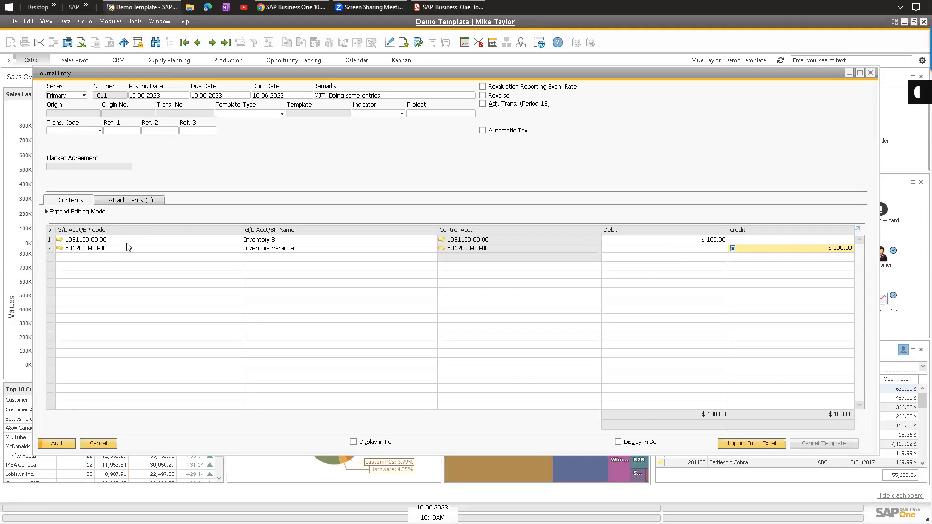
Check the row 3 account lookups without adding a line, then set the template type to Percentage.
{"action": "left_click", "coordinate": [136, 258]}
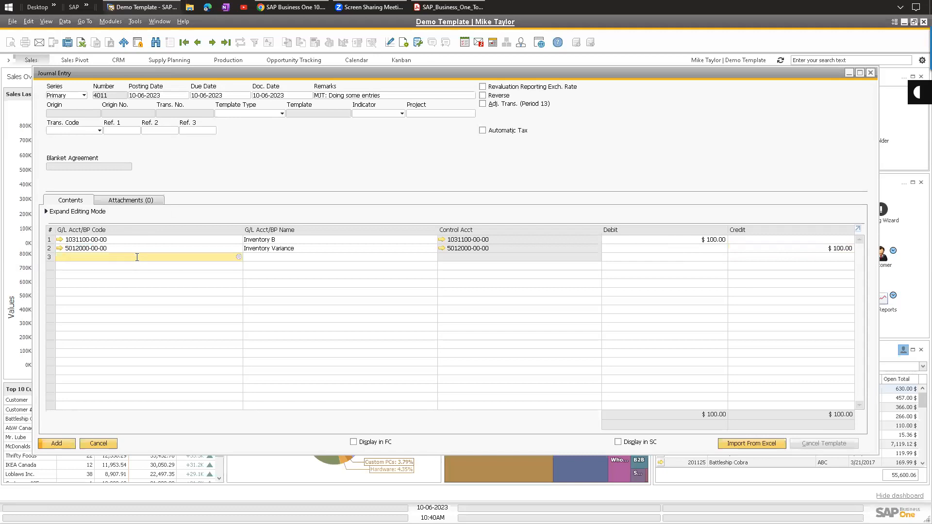
{"action": "key", "text": "ctrl+Tab"}
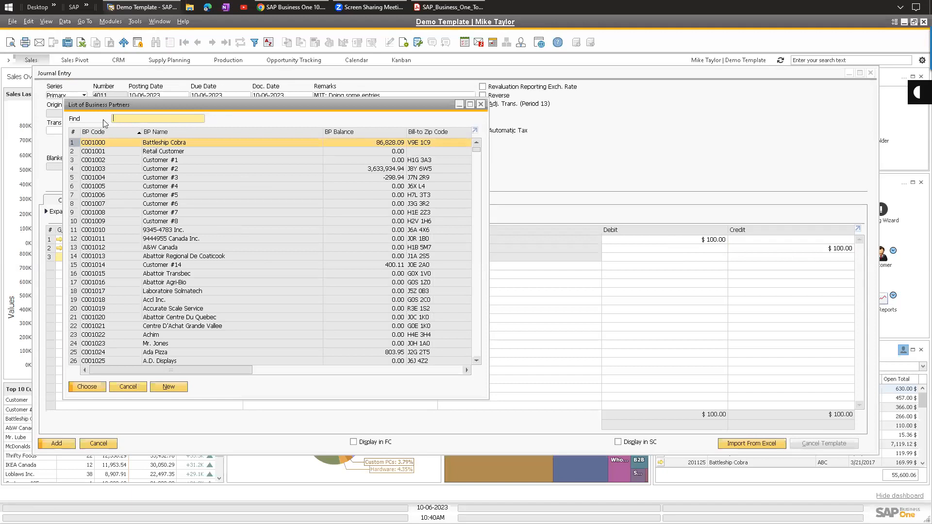
{"action": "left_click", "coordinate": [480, 104]}
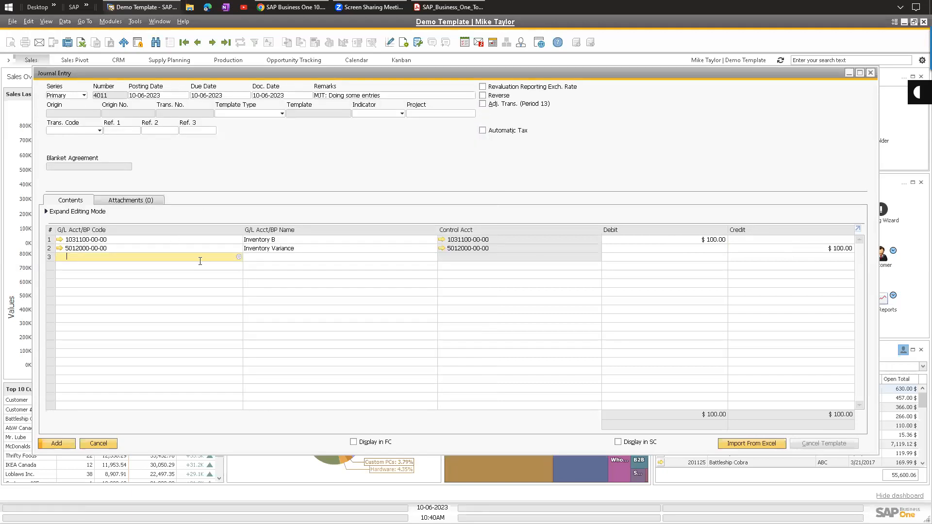
{"action": "right_click", "coordinate": [199, 260]}
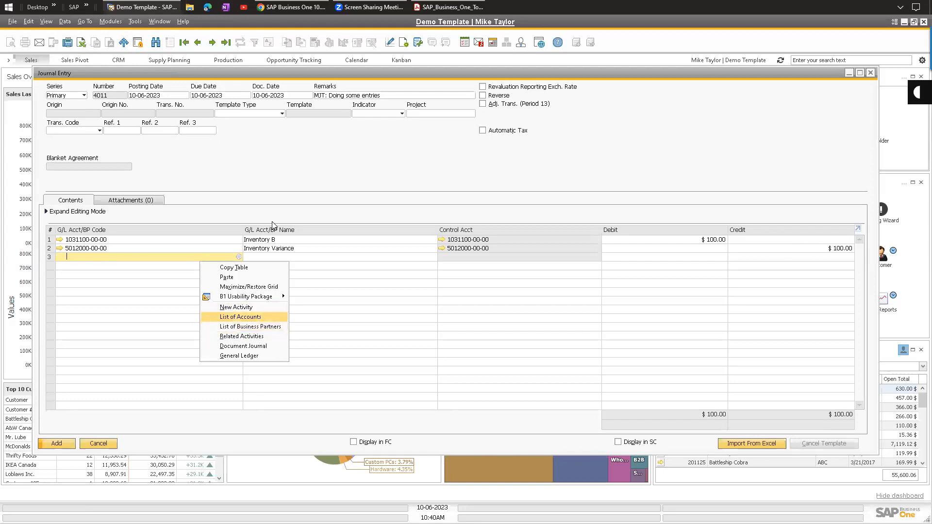
{"action": "key", "text": "Escape"}
{"action": "key", "text": "Tab"}
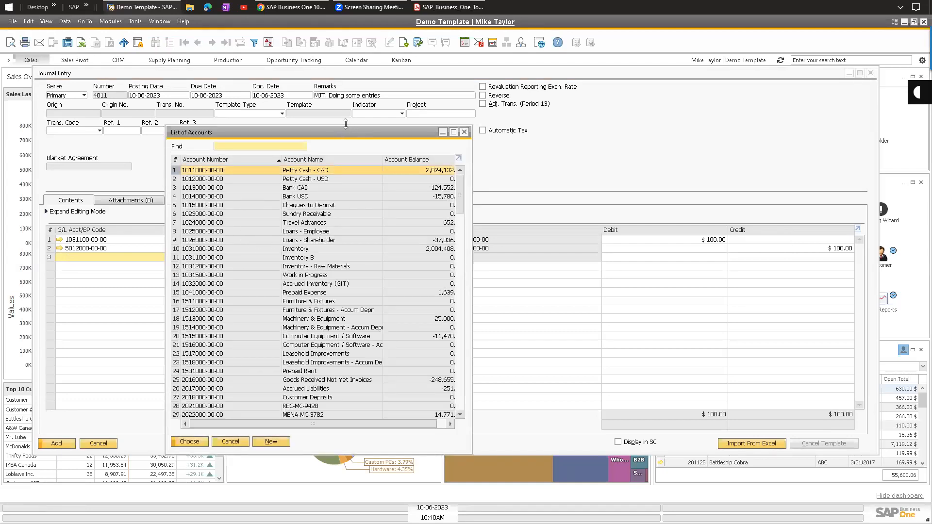
{"action": "key", "text": "Escape"}
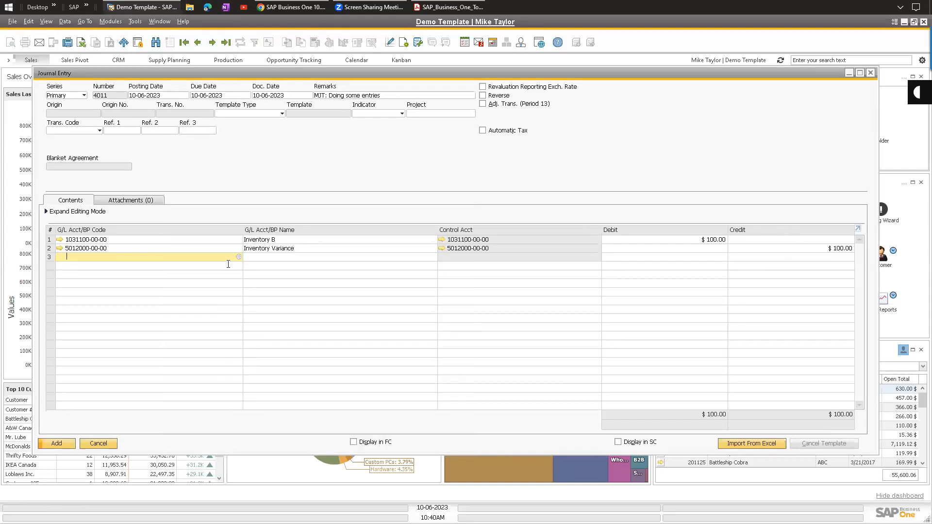
{"action": "left_click", "coordinate": [148, 248]}
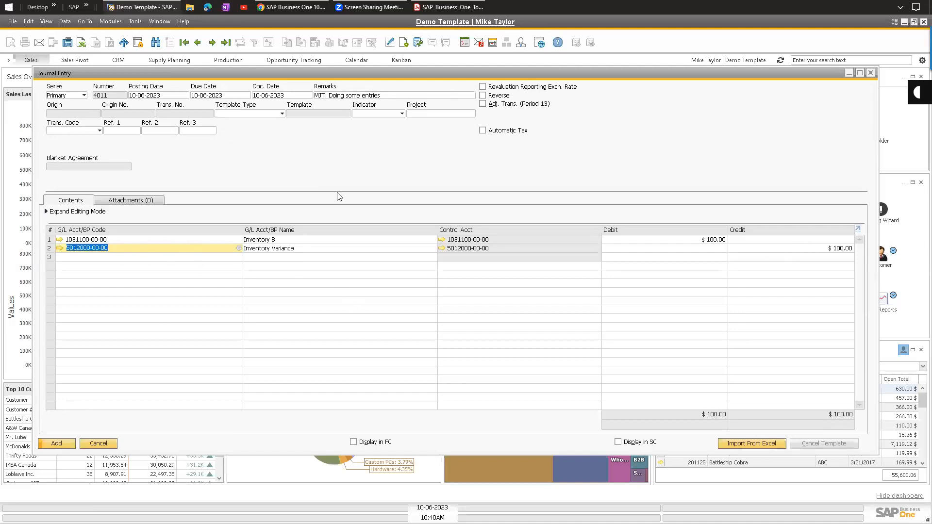
{"action": "right_click", "coordinate": [214, 251]}
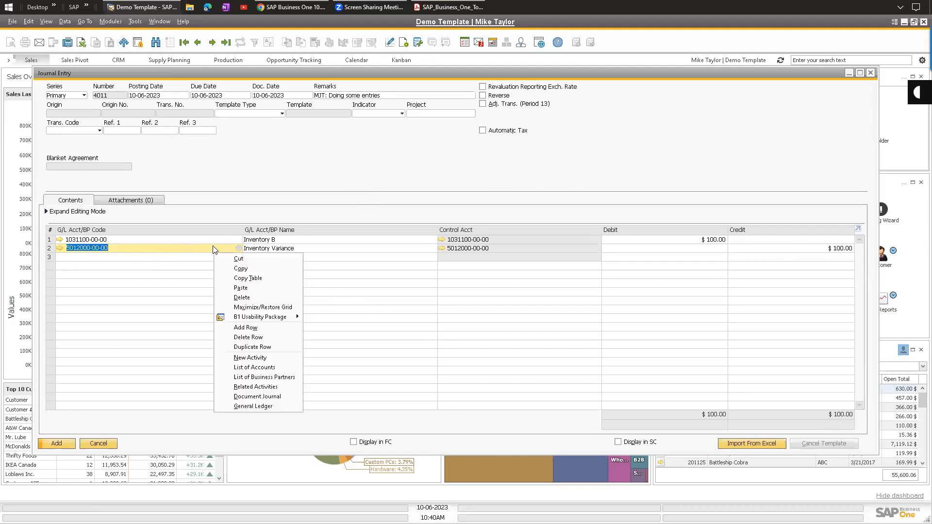
{"action": "left_click", "coordinate": [461, 155]}
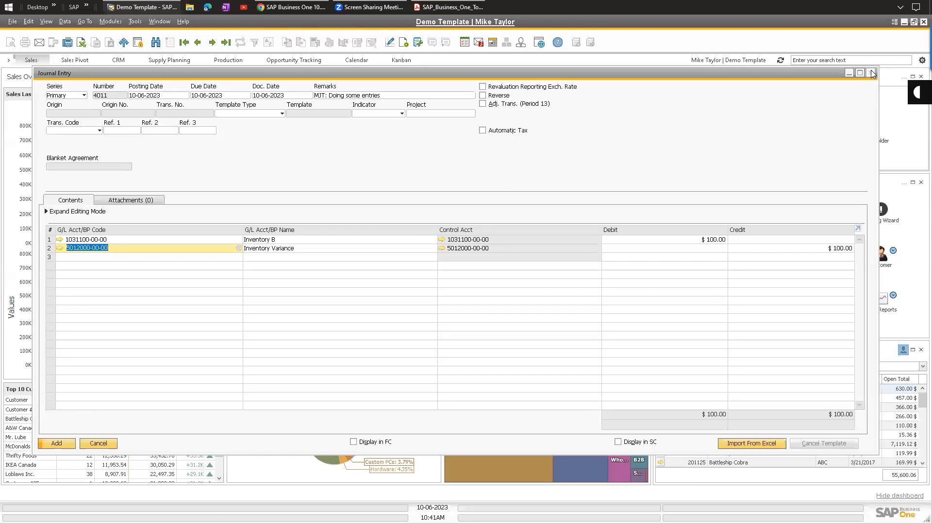
{"action": "left_click", "coordinate": [282, 113]}
{"action": "left_click", "coordinate": [242, 128]}
Switch the template type to Recurring Posting and apply the PAYROLL template, replacing the existing lines.
{"action": "left_click", "coordinate": [348, 114]}
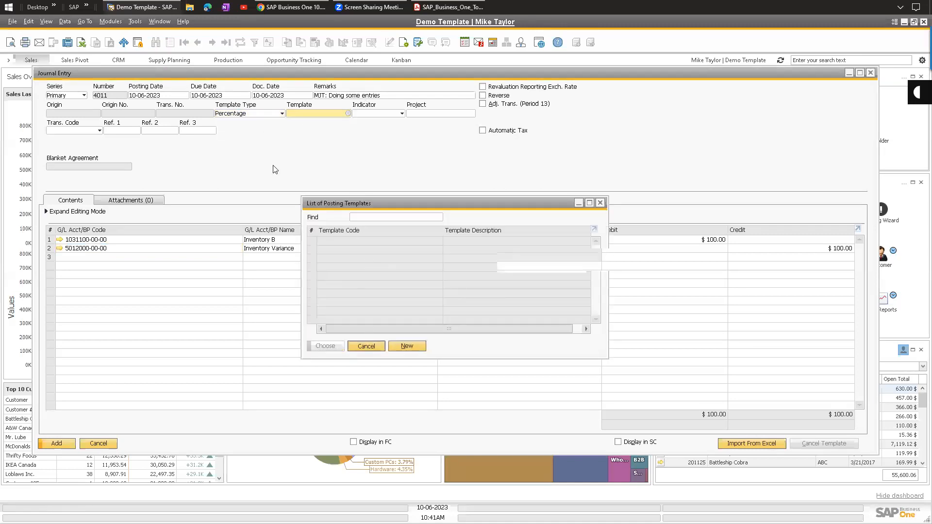
{"action": "left_click", "coordinate": [367, 346]}
{"action": "left_click", "coordinate": [259, 114]}
{"action": "left_click", "coordinate": [243, 131]}
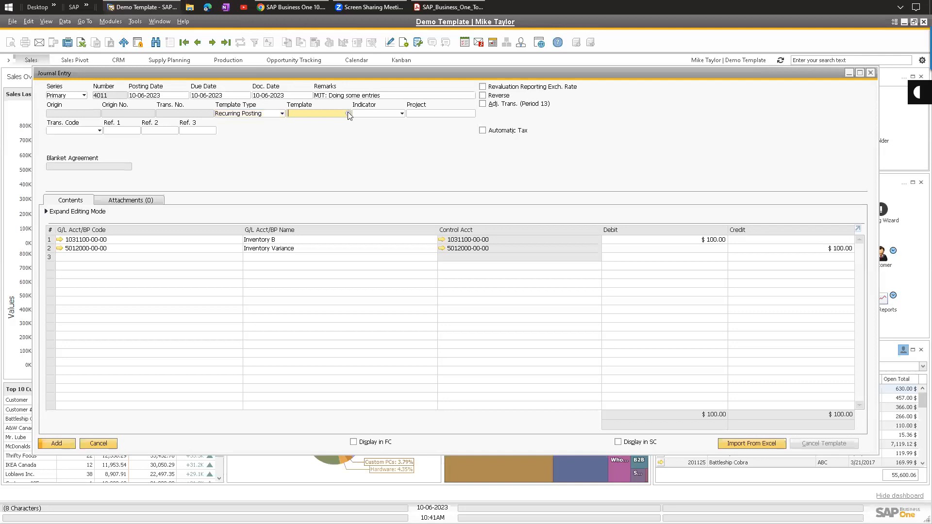
{"action": "left_click", "coordinate": [348, 113]}
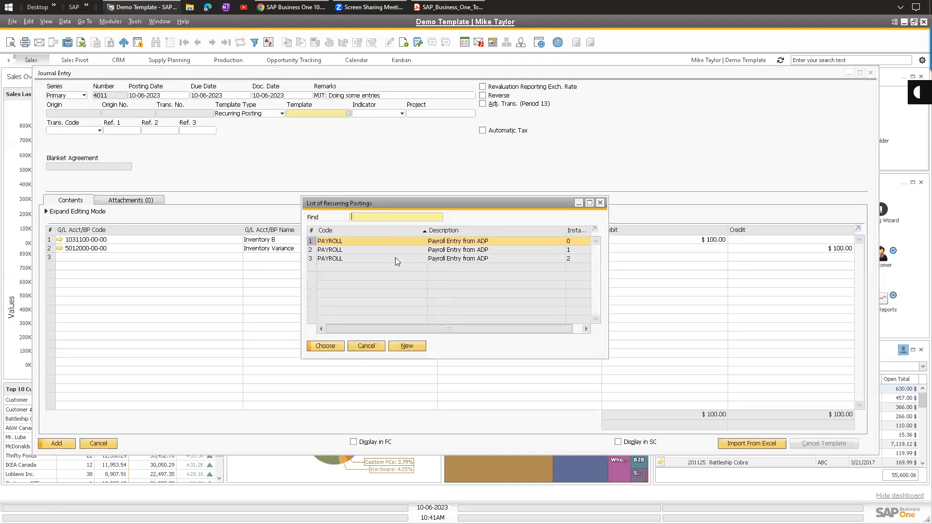
{"action": "double_click", "coordinate": [338, 244]}
{"action": "left_click", "coordinate": [346, 286]}
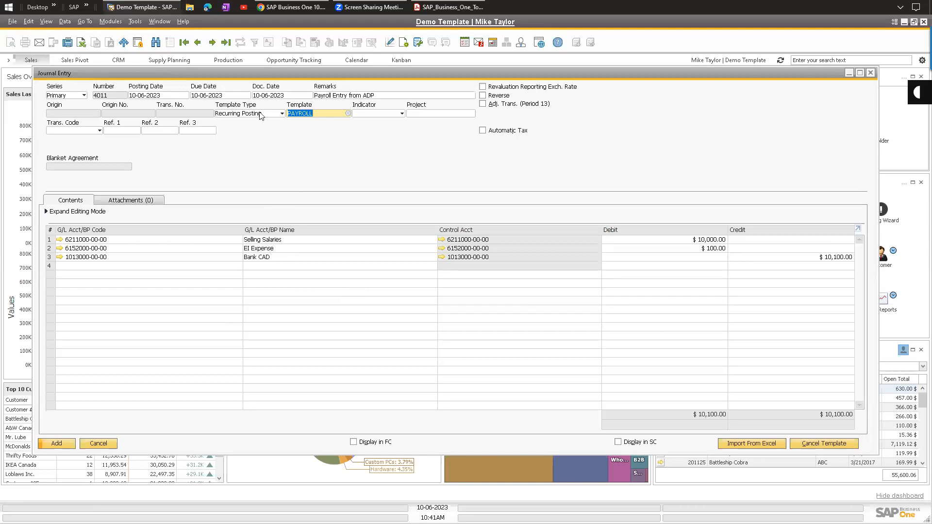
{"action": "left_click", "coordinate": [110, 21]}
{"action": "mouse_move", "coordinate": [134, 89]}
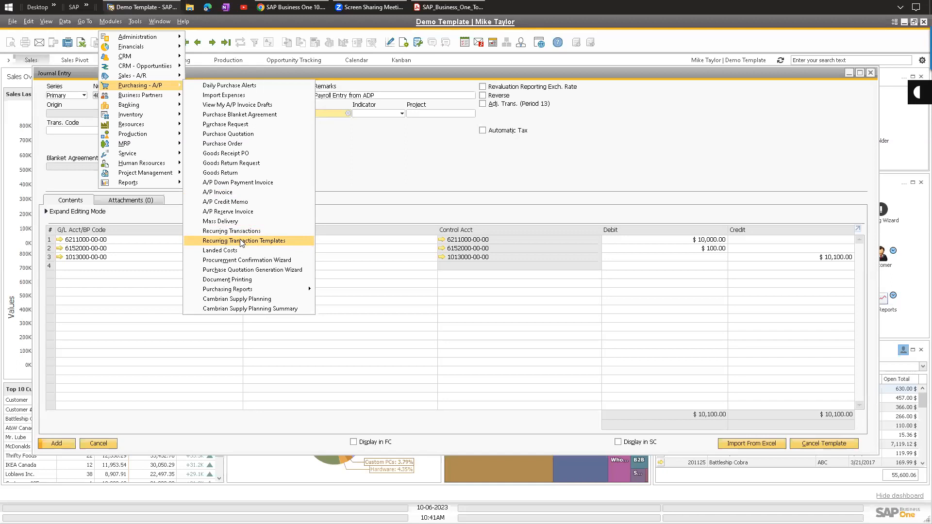
Dismiss the Modules menus and close the payroll journal entry without saving changes.
{"action": "mouse_move", "coordinate": [160, 77]}
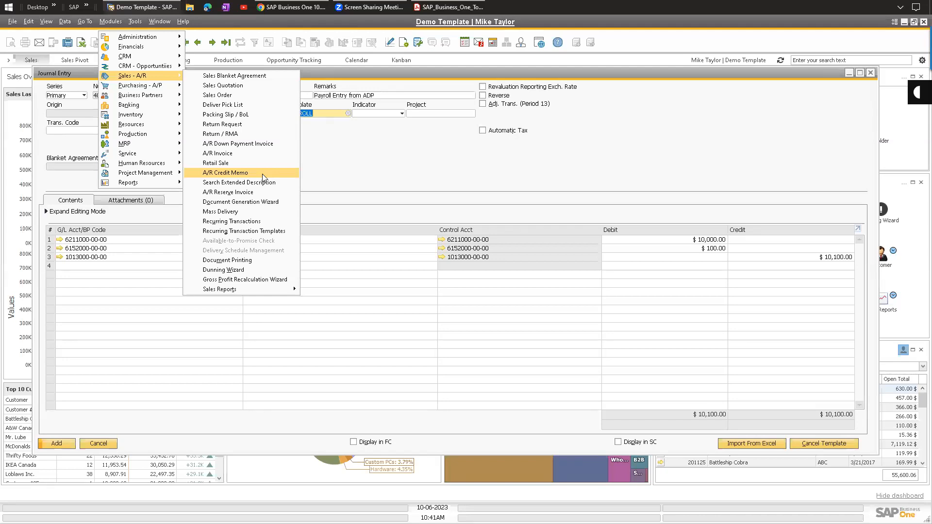
{"action": "left_click", "coordinate": [431, 170]}
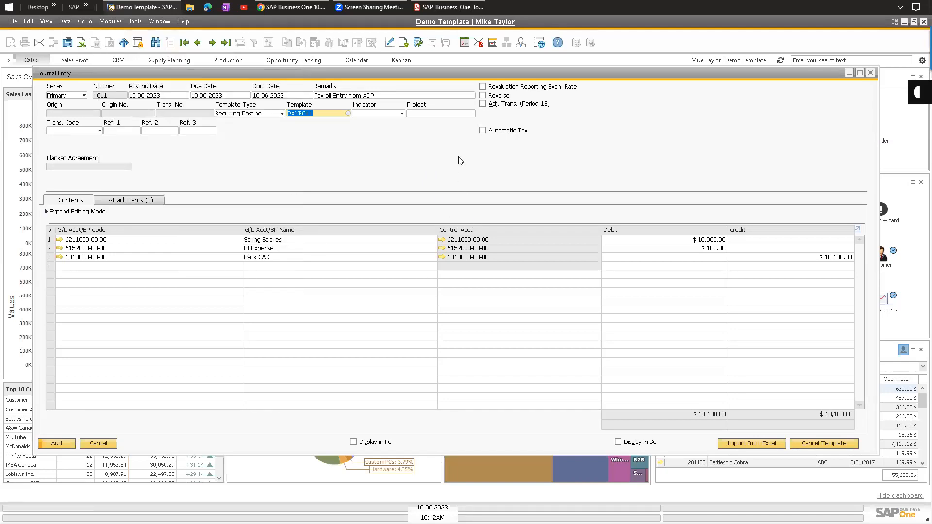
{"action": "key", "text": "Escape"}
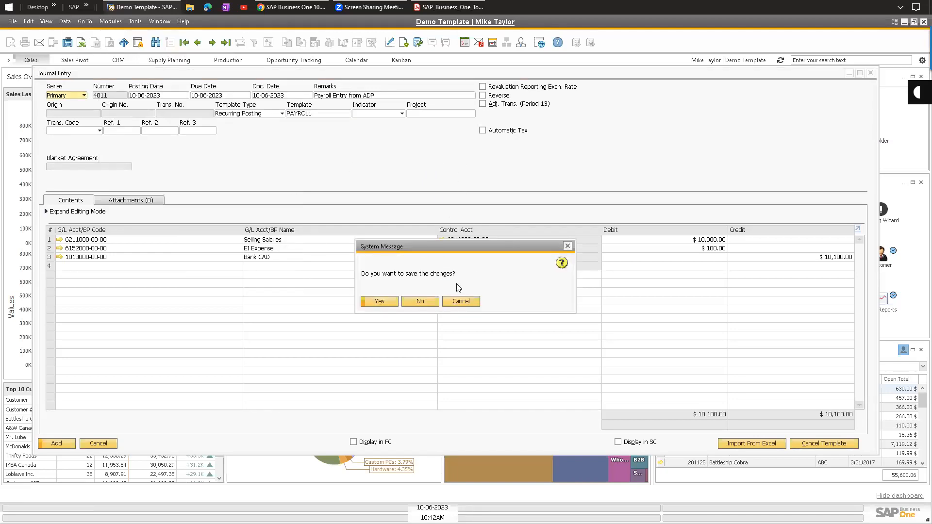
{"action": "key", "text": "Return"}
Open Customer Receivables Aging via Modules > Financials > Financial Reports > Accounting > Aging.
{"action": "left_click", "coordinate": [111, 21]}
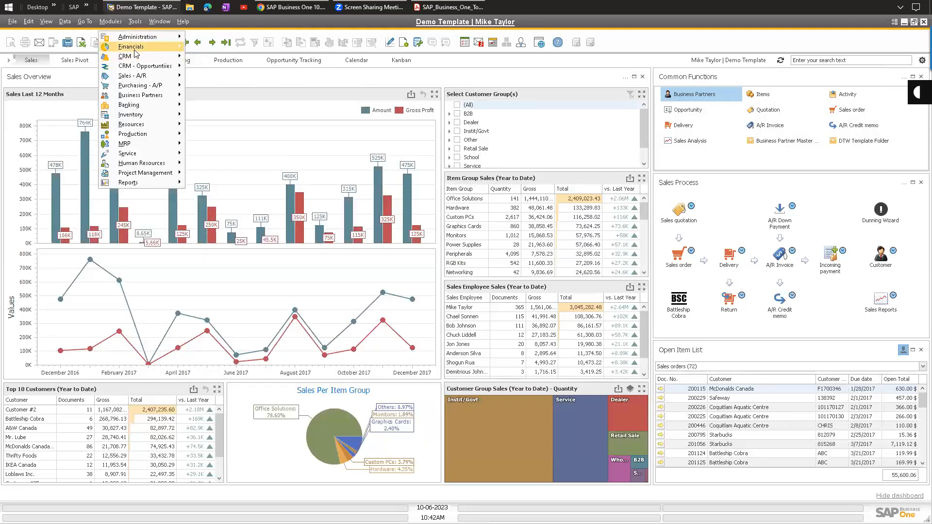
{"action": "mouse_move", "coordinate": [141, 46]}
{"action": "mouse_move", "coordinate": [249, 222]}
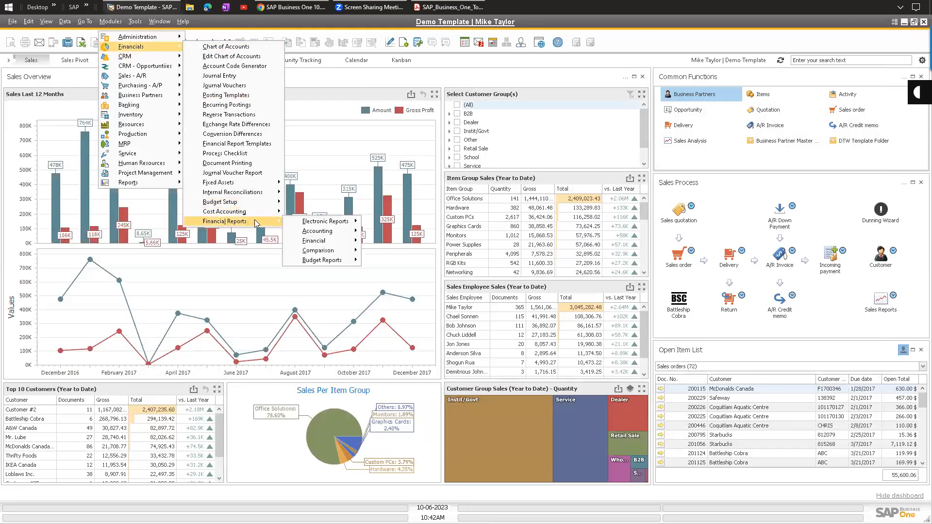
{"action": "mouse_move", "coordinate": [339, 233]}
{"action": "mouse_move", "coordinate": [417, 251]}
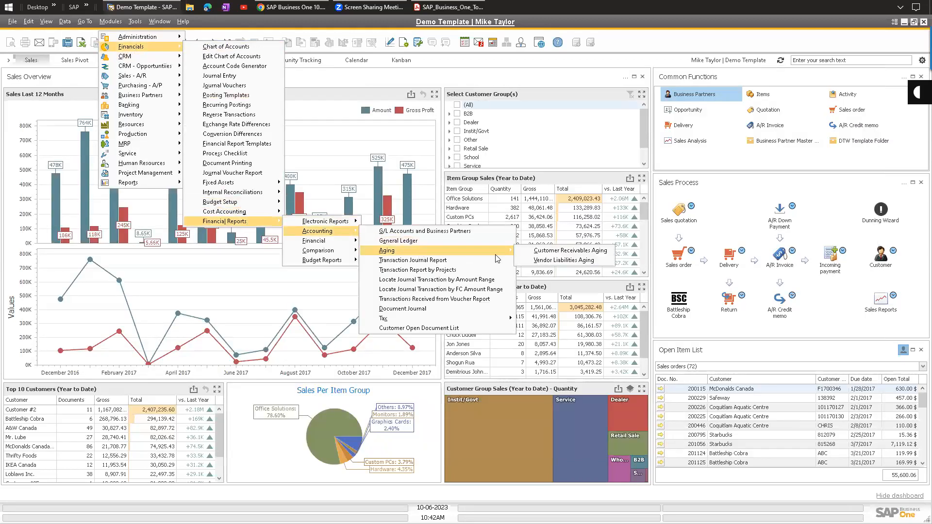
{"action": "left_click", "coordinate": [558, 251]}
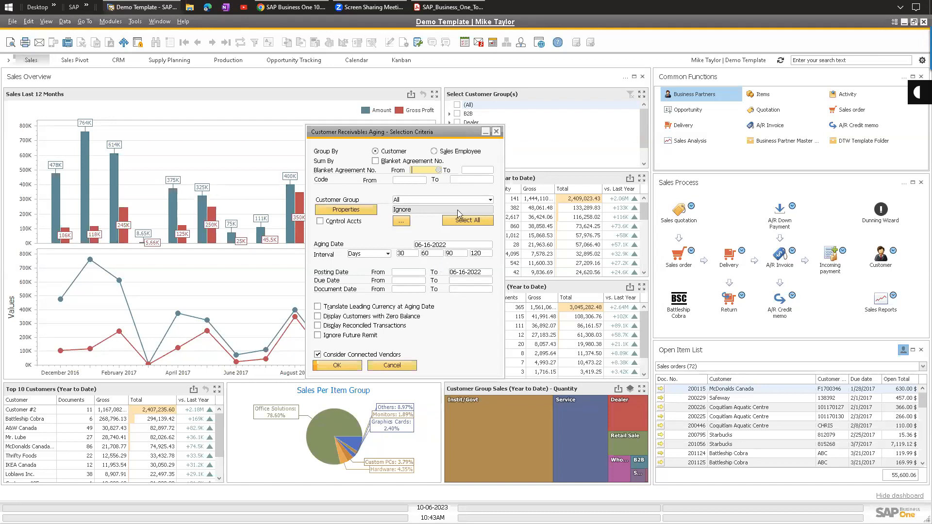
Run the aging report including zero-balance customers and leaving reconciled transactions excluded.
{"action": "left_click", "coordinate": [318, 327]}
{"action": "left_click", "coordinate": [358, 328]}
{"action": "left_click", "coordinate": [358, 319]}
{"action": "left_click", "coordinate": [358, 319]}
{"action": "left_click", "coordinate": [346, 319]}
{"action": "left_click", "coordinate": [346, 369]}
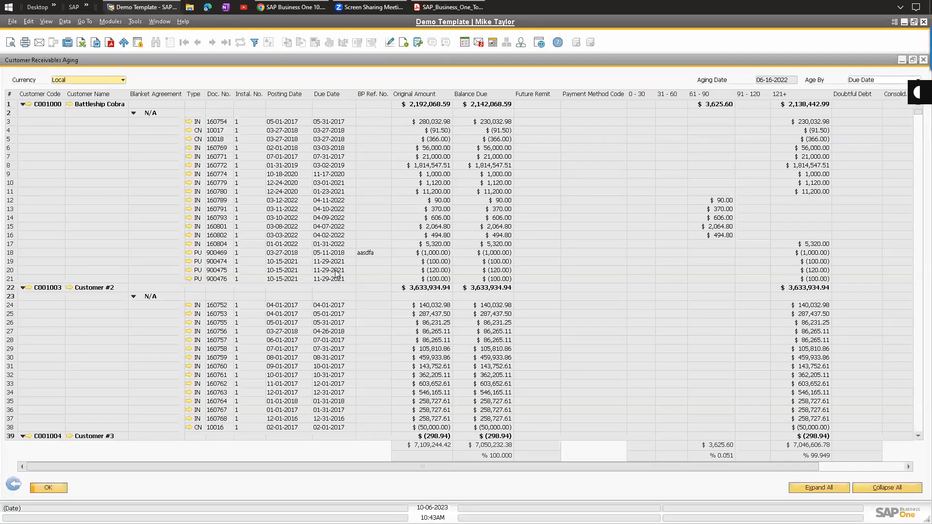
{"action": "left_click", "coordinate": [15, 148]}
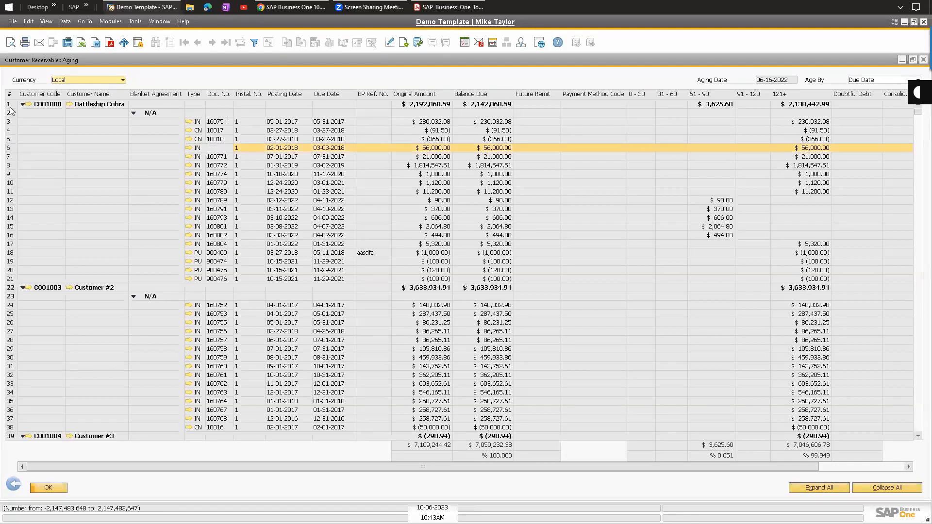
{"action": "left_click", "coordinate": [11, 104]}
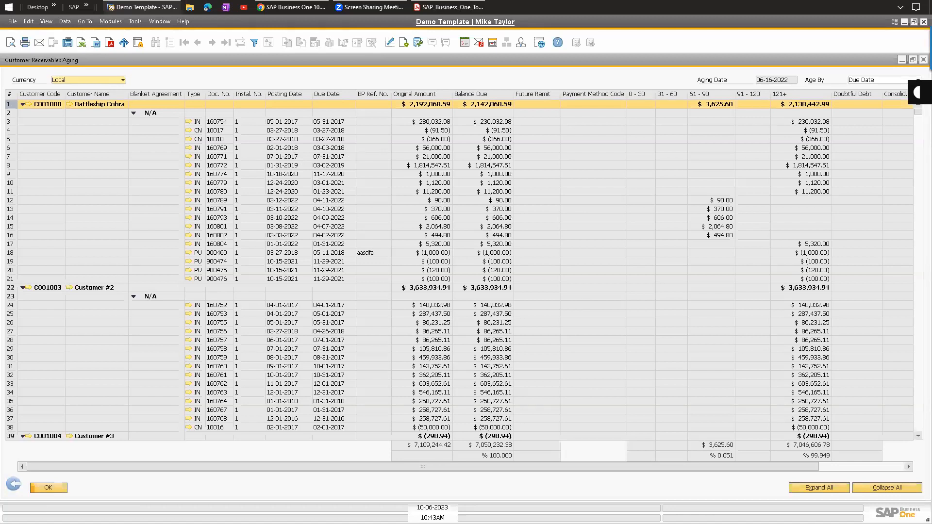
{"action": "left_click", "coordinate": [20, 281], "text": "shift"}
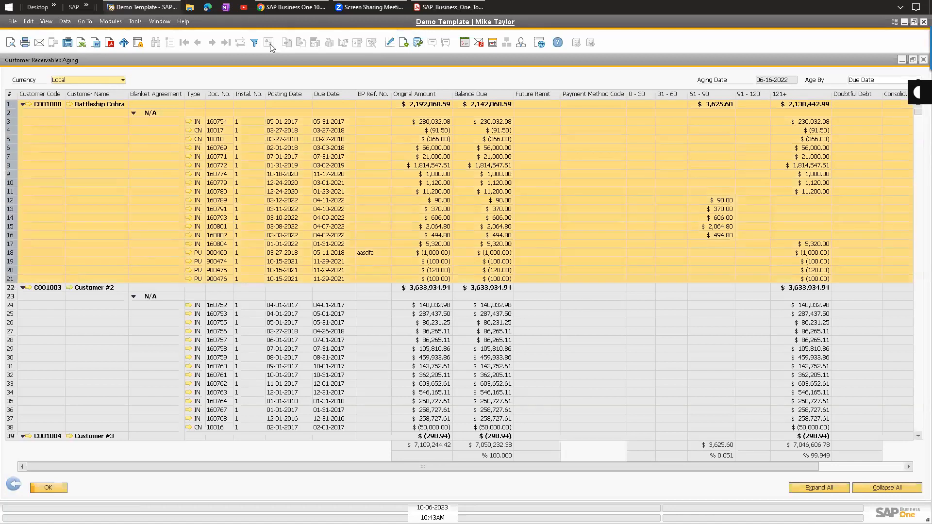
{"action": "left_click", "coordinate": [10, 43]}
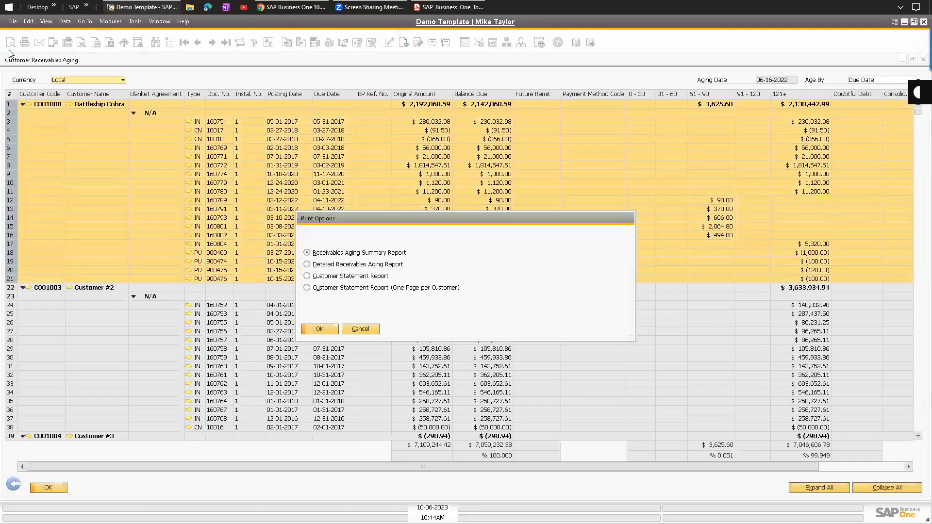
{"action": "left_click", "coordinate": [350, 276]}
{"action": "left_click", "coordinate": [361, 329]}
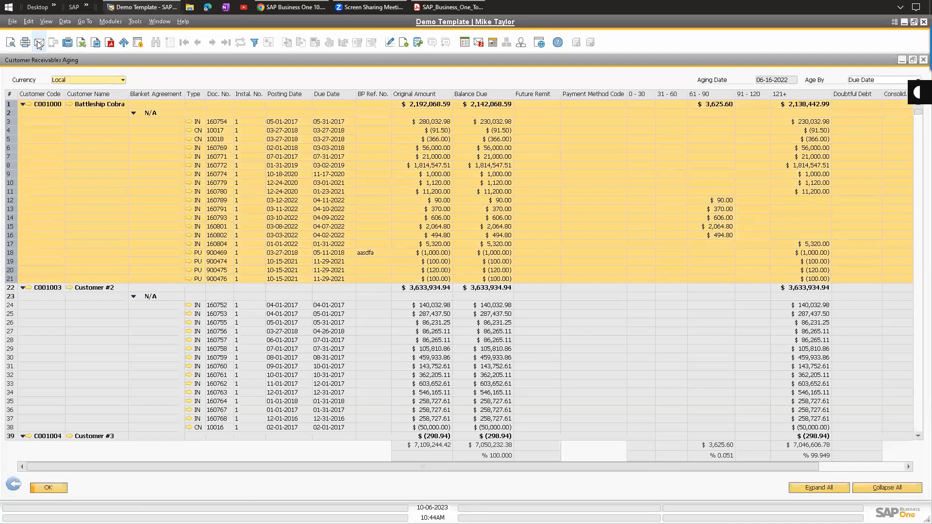
{"action": "left_click", "coordinate": [11, 43]}
{"action": "left_click", "coordinate": [331, 277]}
{"action": "left_click", "coordinate": [320, 330]}
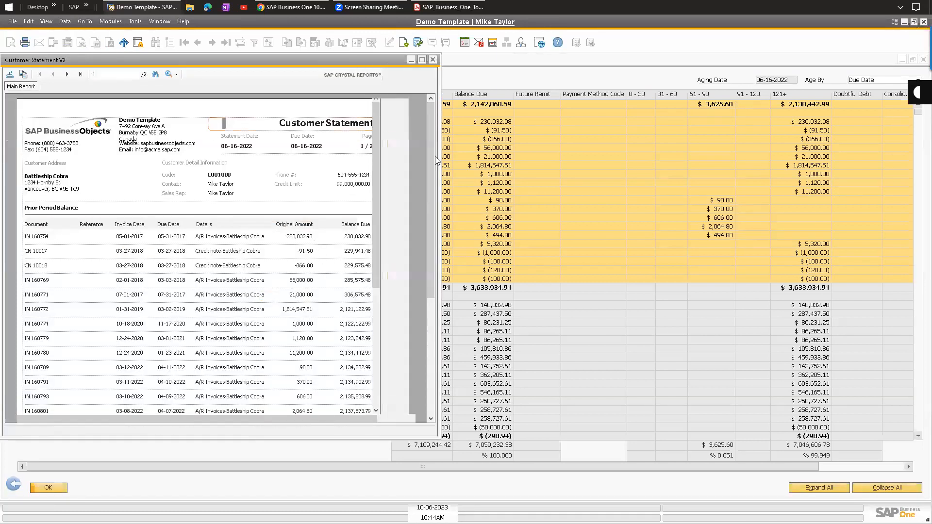
{"action": "scroll", "coordinate": [166, 335], "scroll_direction": "down", "scroll_amount": 5}
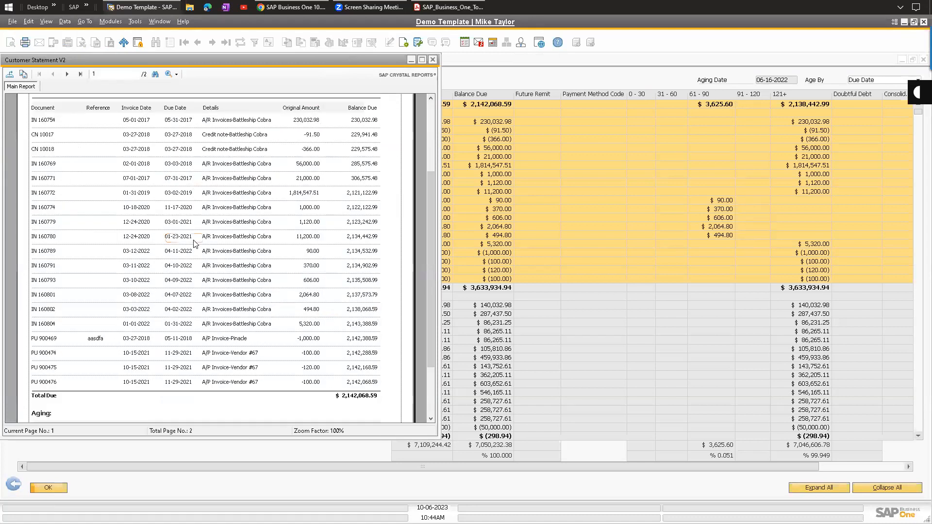
{"action": "scroll", "coordinate": [83, 118], "scroll_direction": "up", "scroll_amount": 5}
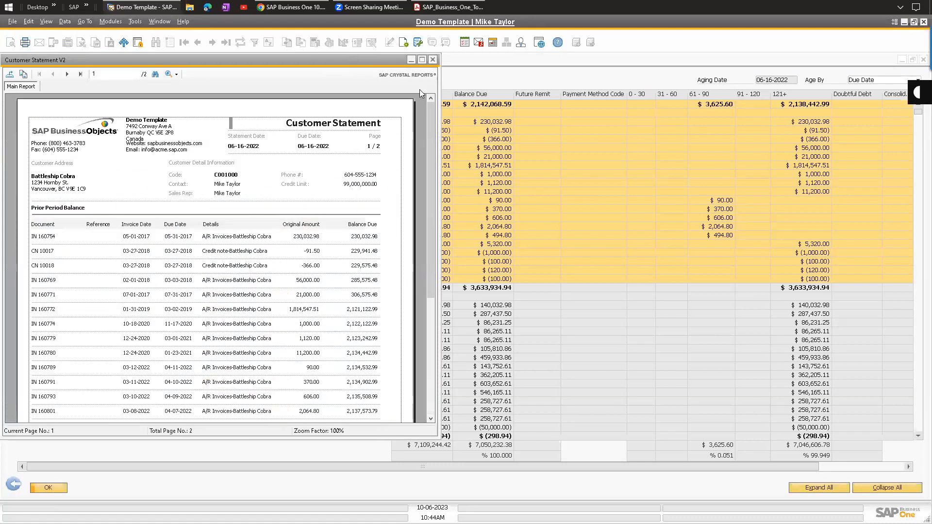
{"action": "left_click", "coordinate": [436, 60]}
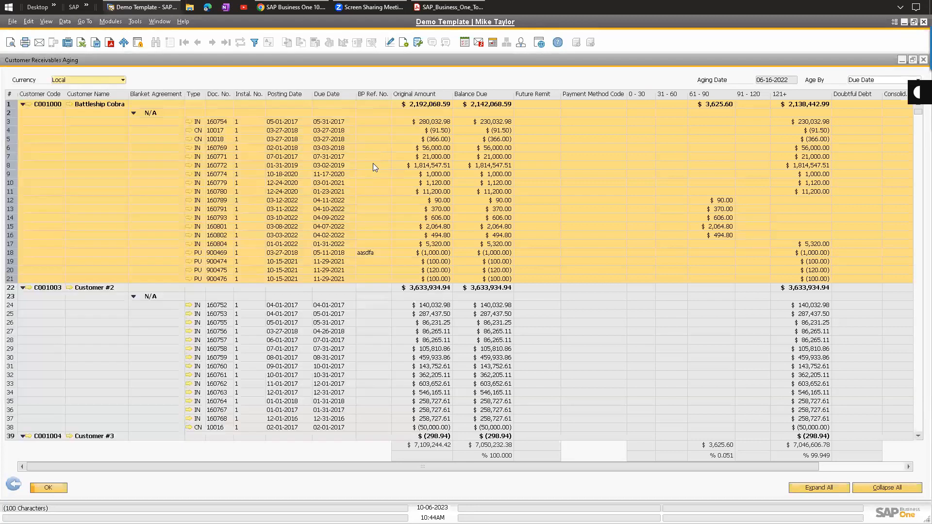
{"action": "left_click", "coordinate": [14, 106]}
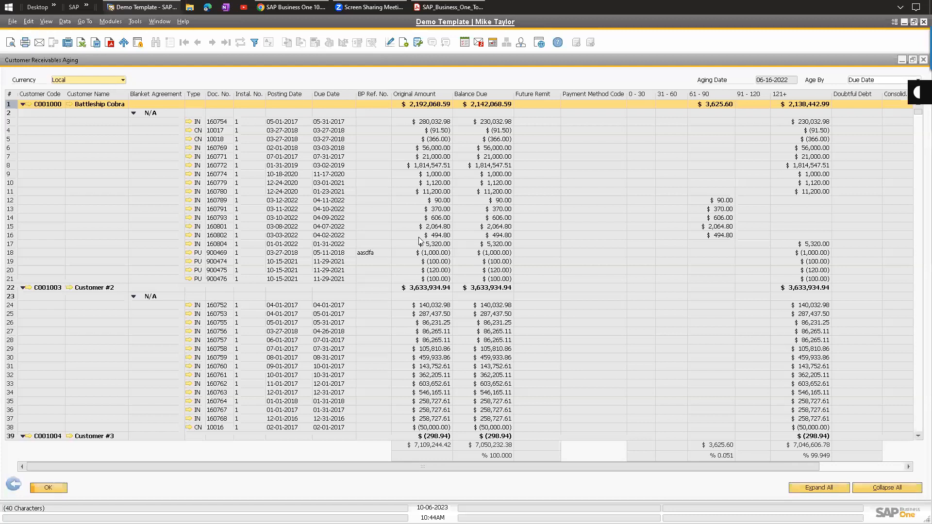
Open and close invoice 160769 from the aging report, then select the rows for invoices 160780 and 160779.
{"action": "double_click", "coordinate": [413, 147]}
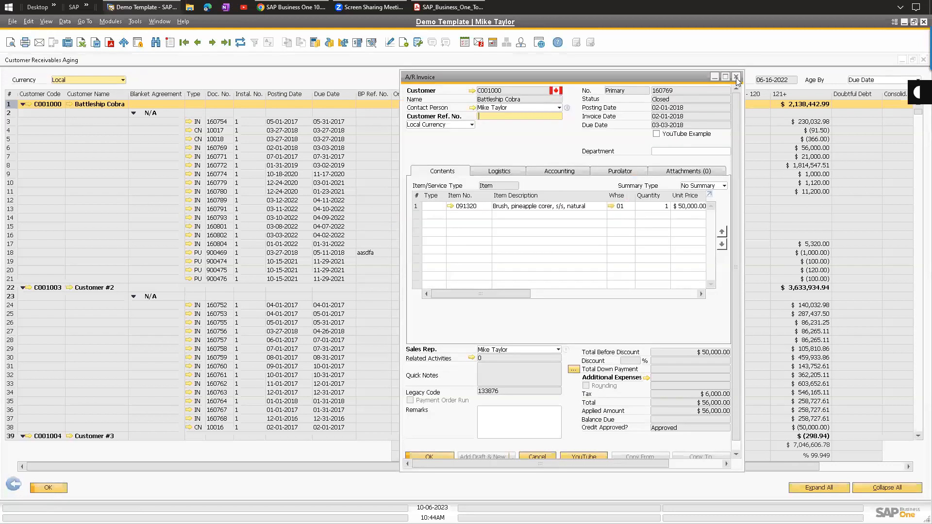
{"action": "left_click", "coordinate": [737, 77]}
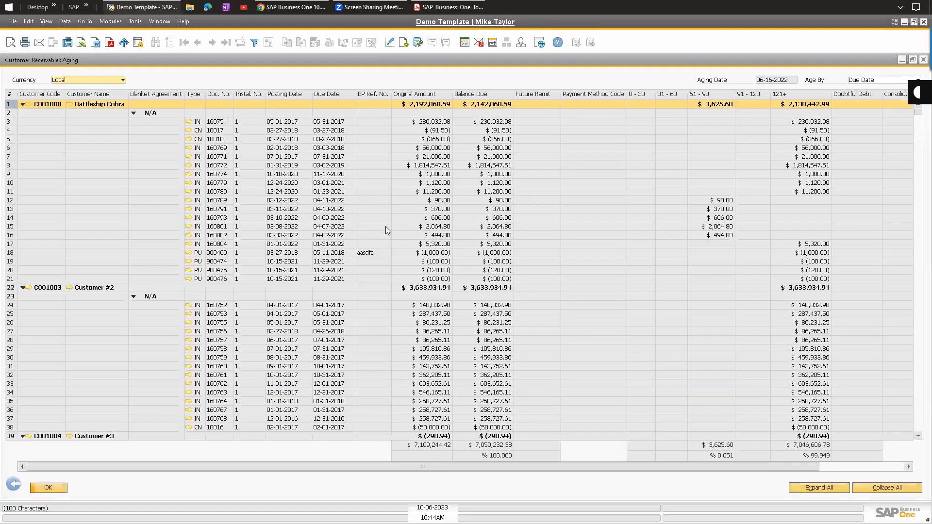
{"action": "left_click", "coordinate": [425, 183]}
{"action": "left_click", "coordinate": [429, 187]}
{"action": "left_click", "coordinate": [430, 184]}
{"action": "left_click", "coordinate": [437, 174]}
{"action": "left_click", "coordinate": [435, 186]}
{"action": "left_click", "coordinate": [434, 183]}
Select the rows for invoice 160774 and document 900469, then return to the report criteria.
{"action": "left_click", "coordinate": [434, 176]}
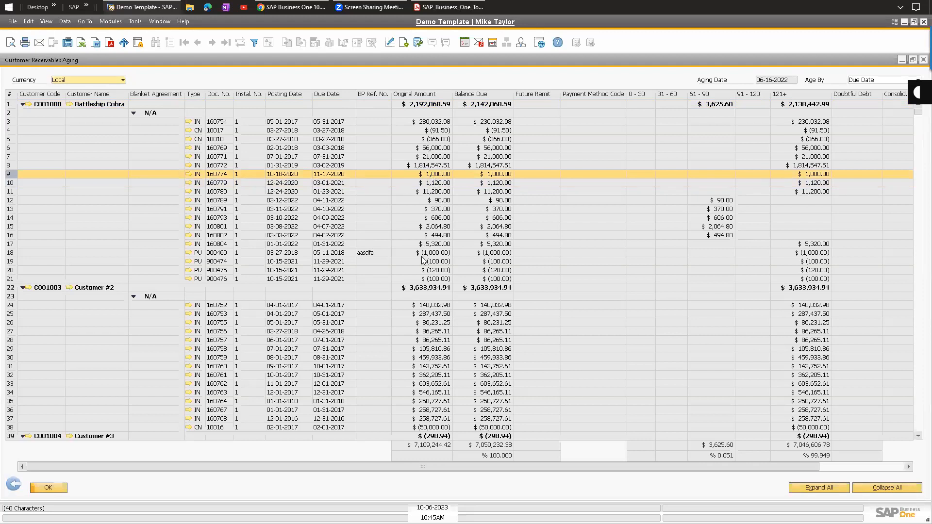
{"action": "left_click", "coordinate": [427, 256]}
{"action": "left_click", "coordinate": [424, 176]}
{"action": "left_click", "coordinate": [14, 485]}
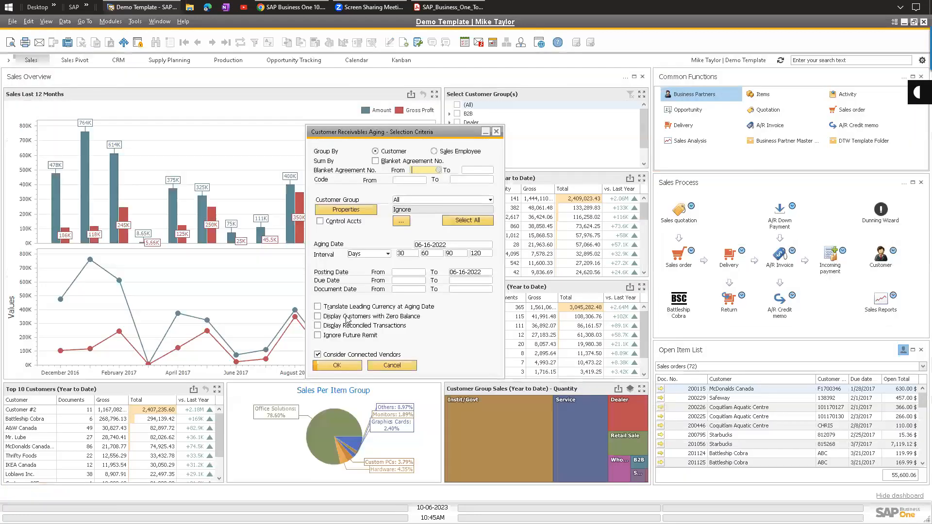
Cancel the aging criteria and start A/R Invoice 160818 for Battleship Cobra, dismissing the ship-to message.
{"action": "left_click", "coordinate": [391, 366]}
{"action": "left_click", "coordinate": [111, 22]}
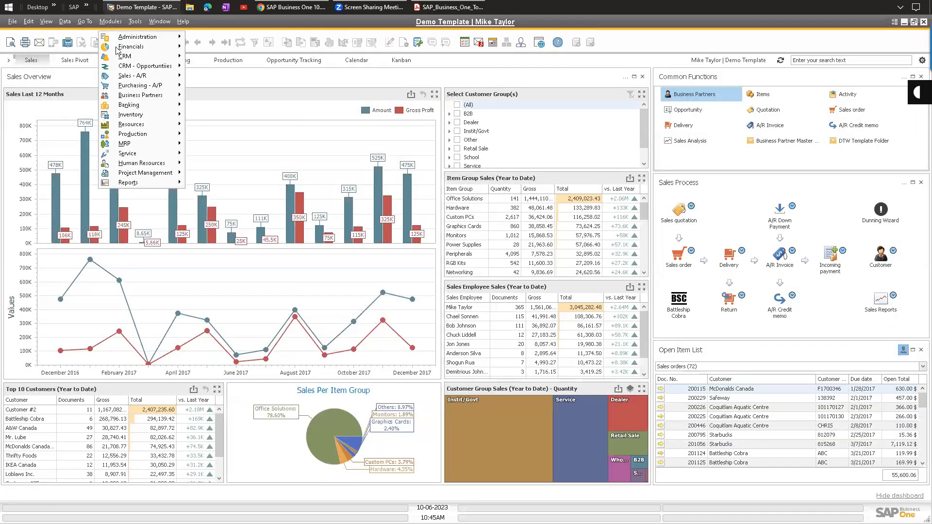
{"action": "left_click", "coordinate": [241, 160]}
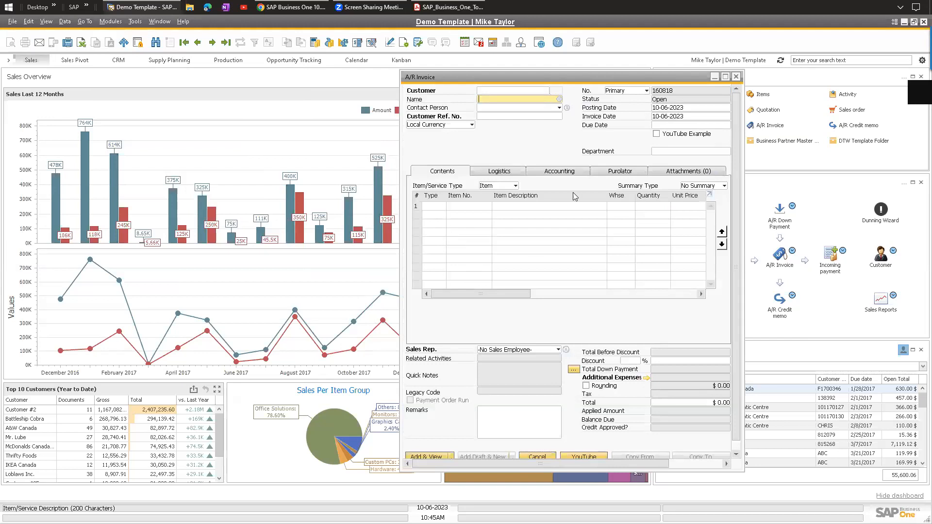
{"action": "left_click_drag", "start_coordinate": [516, 77], "coordinate": [255, 81]}
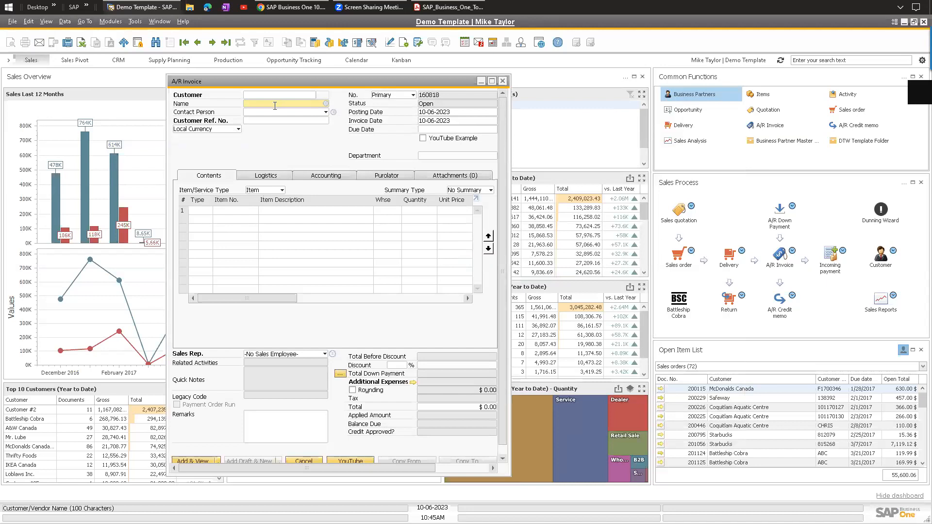
{"action": "key", "text": "Tab"}
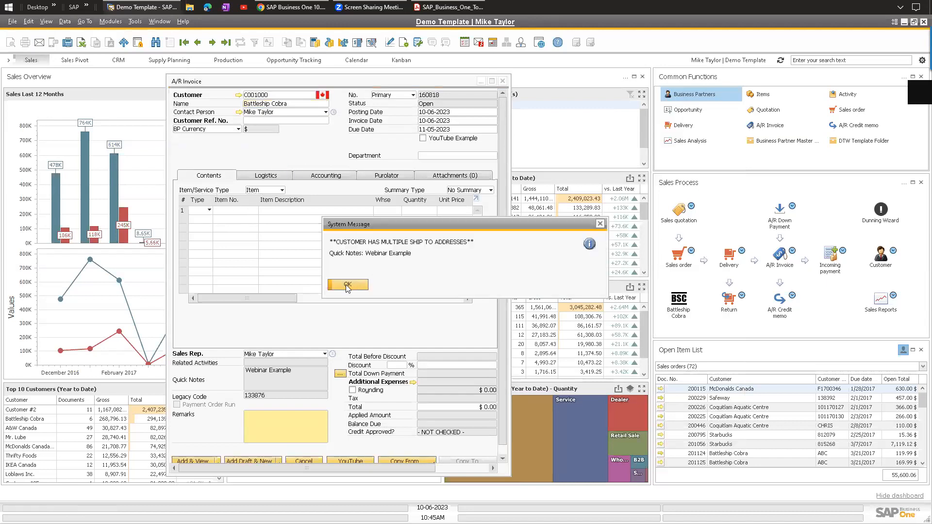
{"action": "left_click", "coordinate": [347, 285]}
{"action": "left_click", "coordinate": [250, 190]}
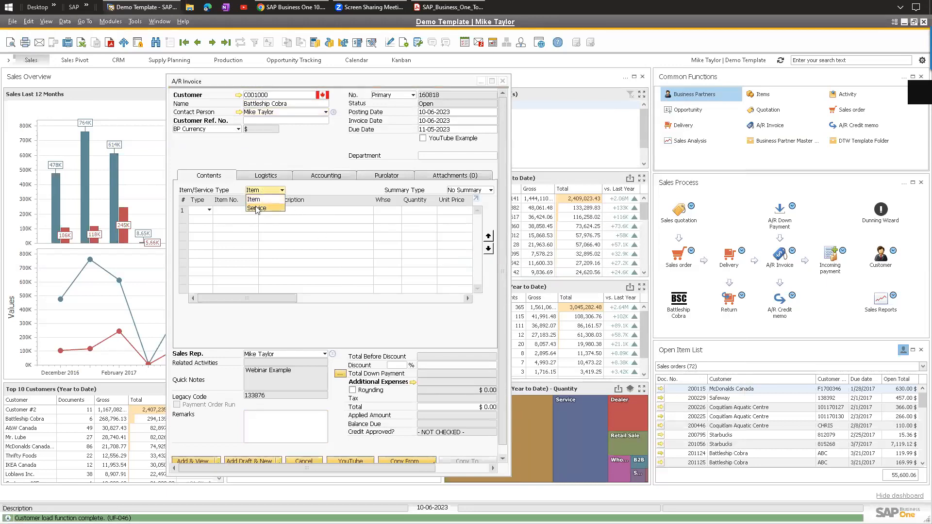
{"action": "left_click", "coordinate": [230, 86]}
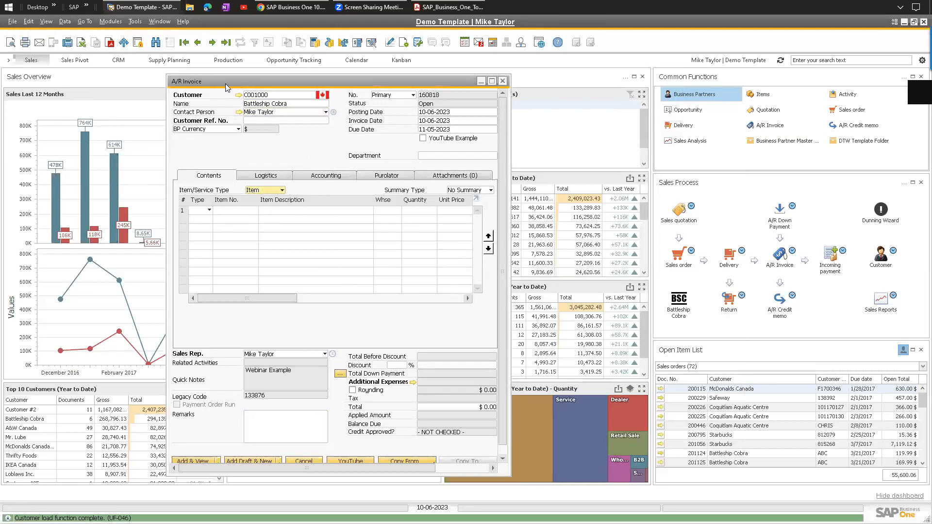
Open Item Master Data beside the invoice and load first item 00718791, CHICKEN FRY Batter 9oz.
{"action": "left_click_drag", "start_coordinate": [128, 79], "coordinate": [127, 80]}
{"action": "left_click", "coordinate": [111, 22]}
{"action": "mouse_move", "coordinate": [138, 115]}
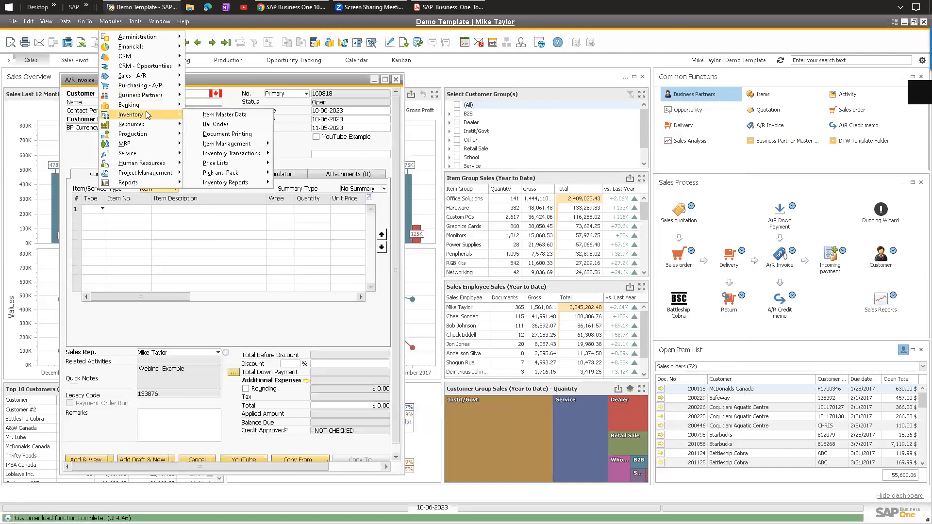
{"action": "left_click", "coordinate": [222, 118]}
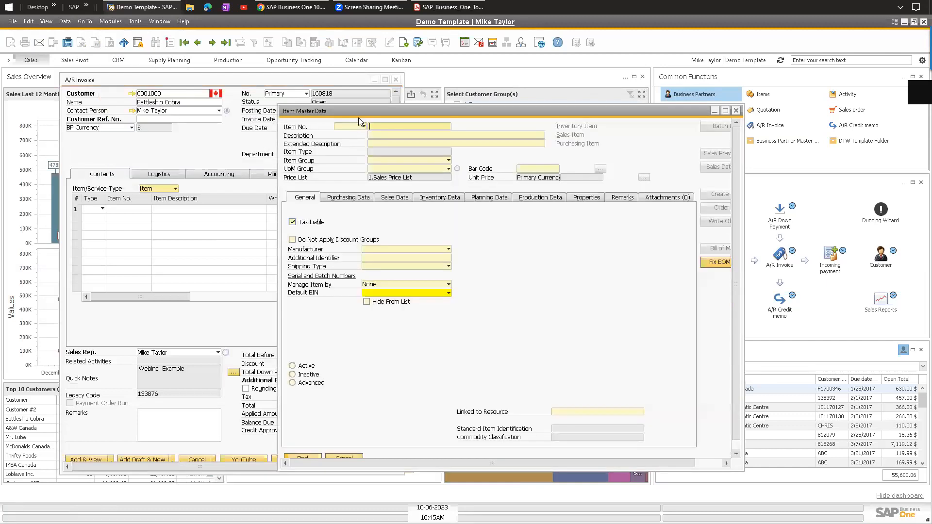
{"action": "left_click_drag", "start_coordinate": [374, 115], "coordinate": [489, 99]}
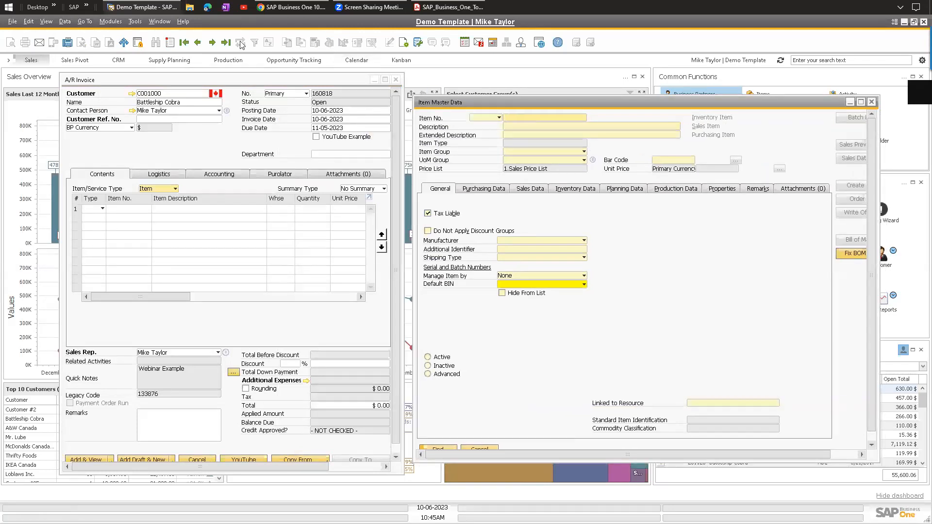
{"action": "left_click", "coordinate": [185, 43]}
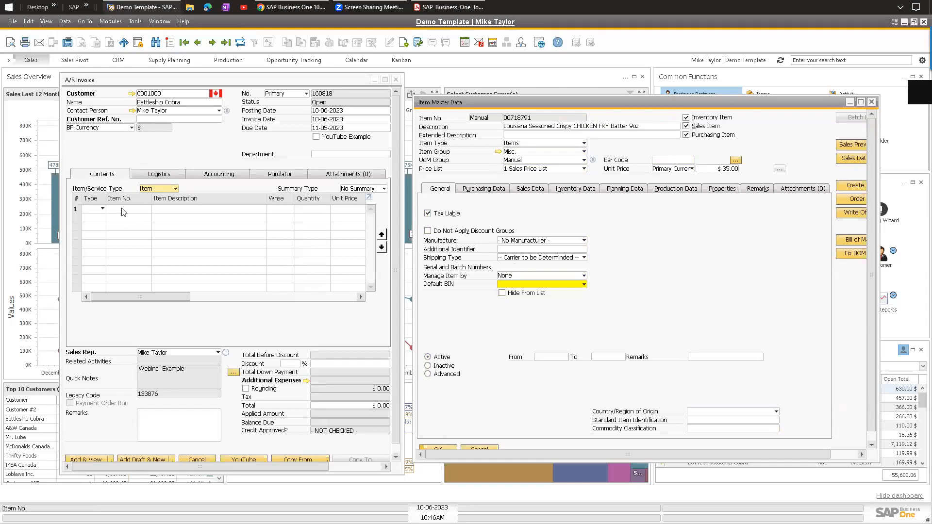
{"action": "left_click", "coordinate": [151, 192]}
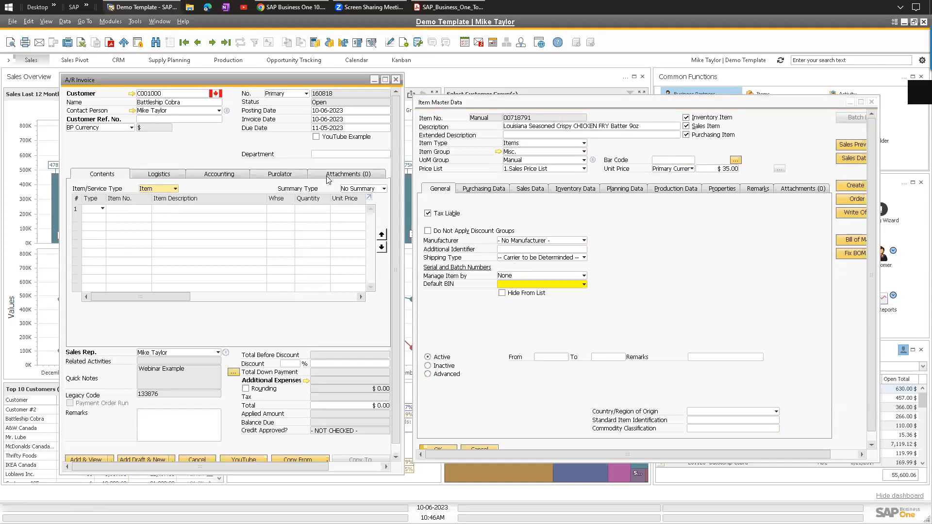
{"action": "left_click", "coordinate": [173, 189]}
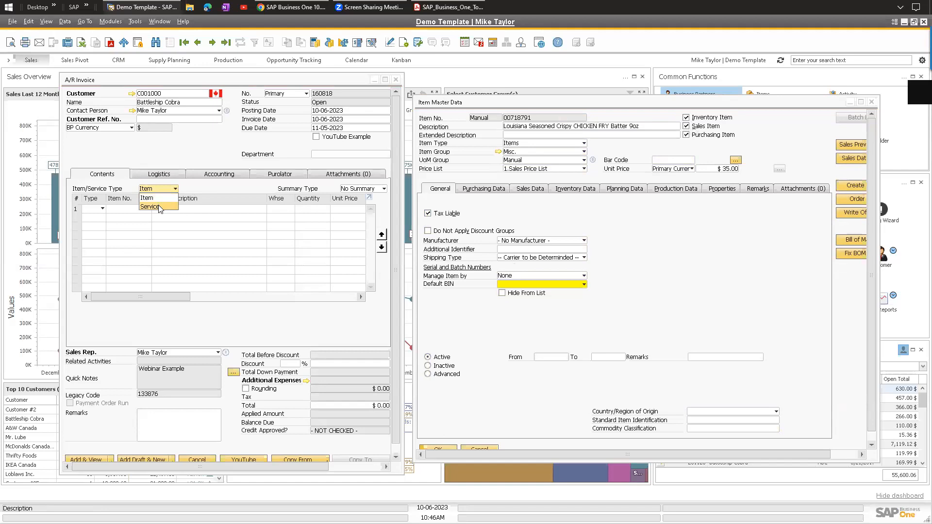
Switch the invoice to service lines with the description 'Put something here'.
{"action": "left_click", "coordinate": [159, 206]}
{"action": "left_click", "coordinate": [115, 210]}
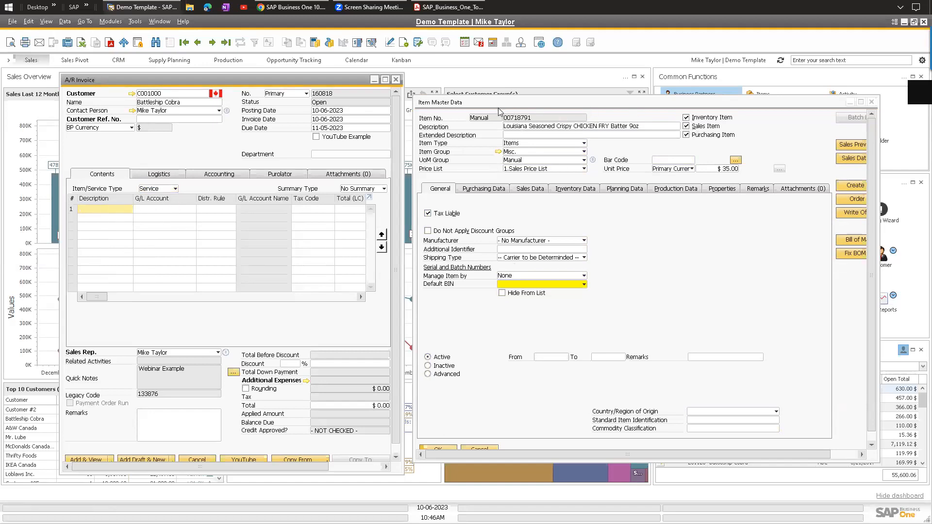
{"action": "type", "text": "Put something here"}
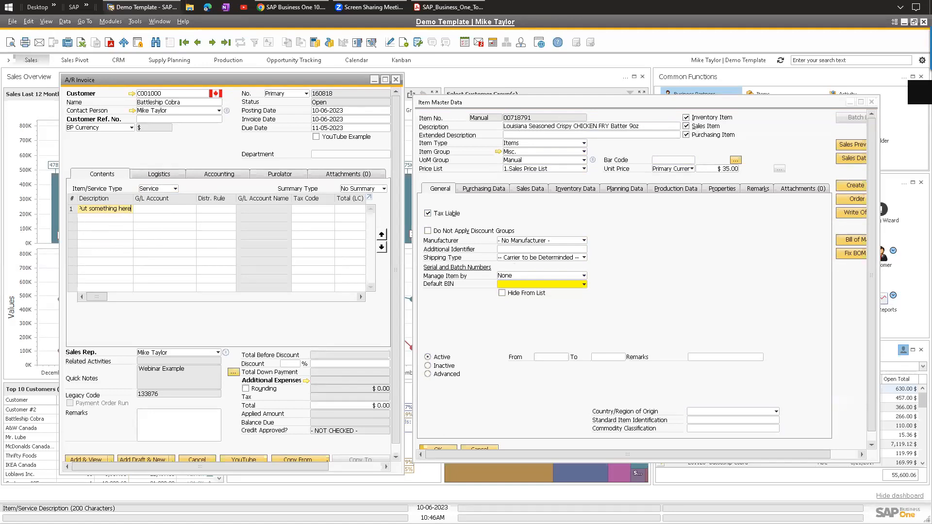
{"action": "key", "text": "Tab"}
{"action": "type", "text": "6"}
{"action": "key", "text": "Tab"}
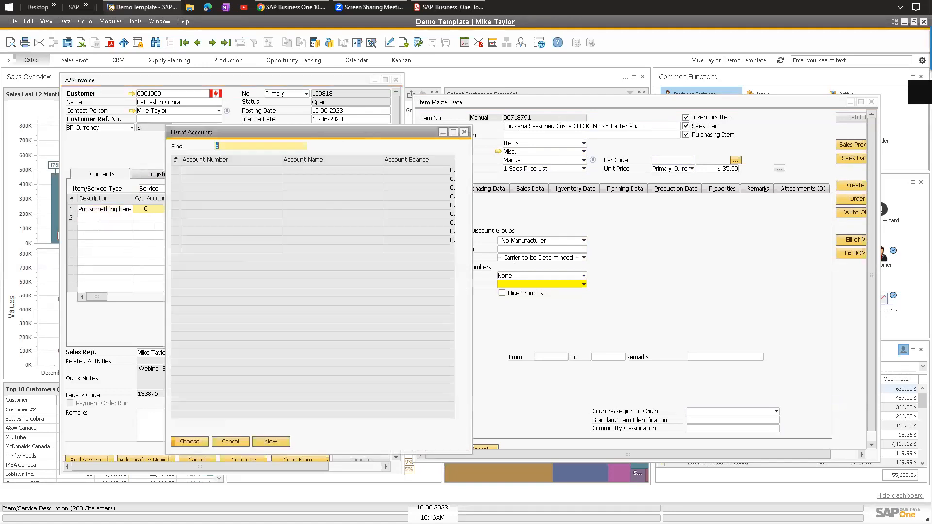
{"action": "key", "text": "Escape"}
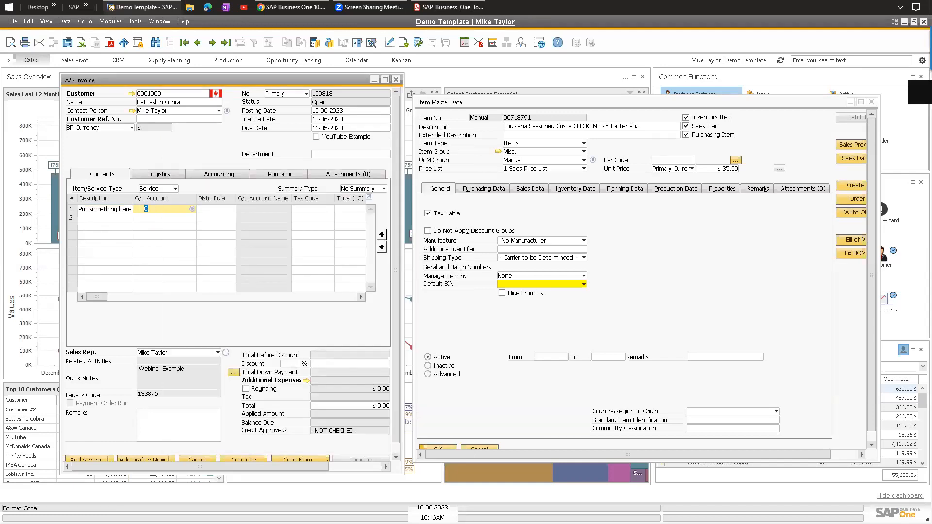
{"action": "type", "text": "4"}
{"action": "key", "text": "Tab"}
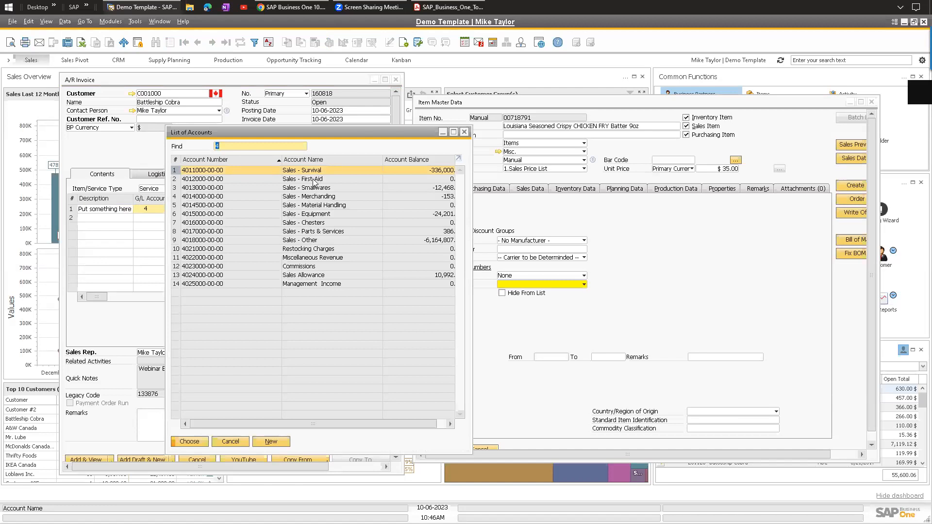
{"action": "double_click", "coordinate": [315, 253]}
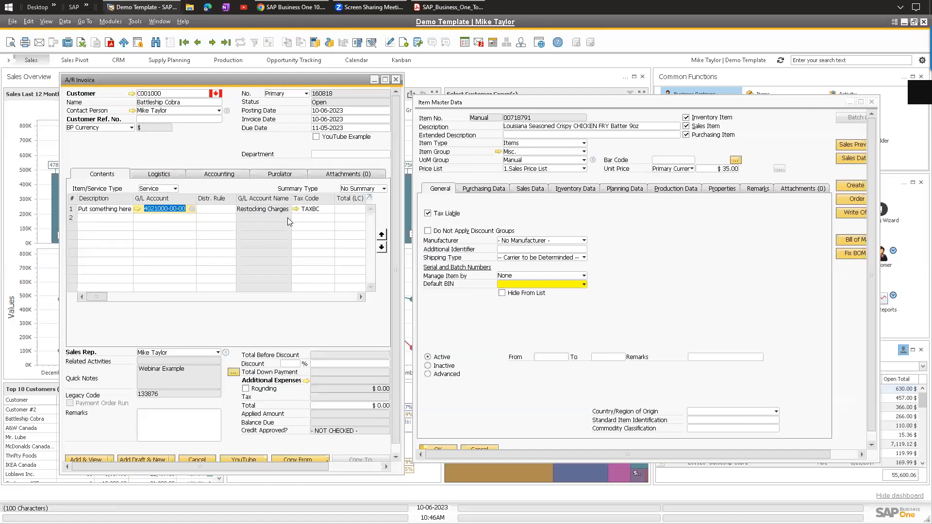
{"action": "left_click", "coordinate": [342, 209]}
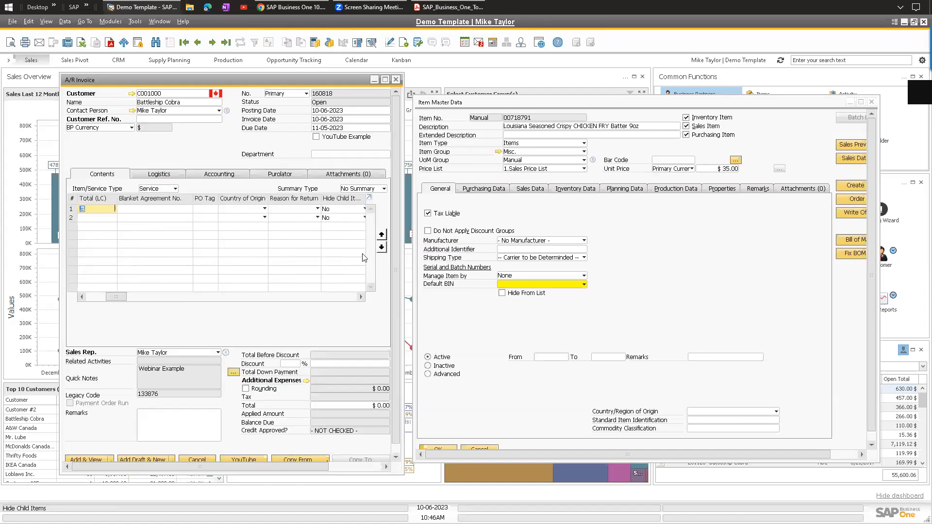
{"action": "type", "text": "100"}
{"action": "key", "text": "Tab"}
{"action": "left_click_drag", "start_coordinate": [117, 296], "coordinate": [94, 296]}
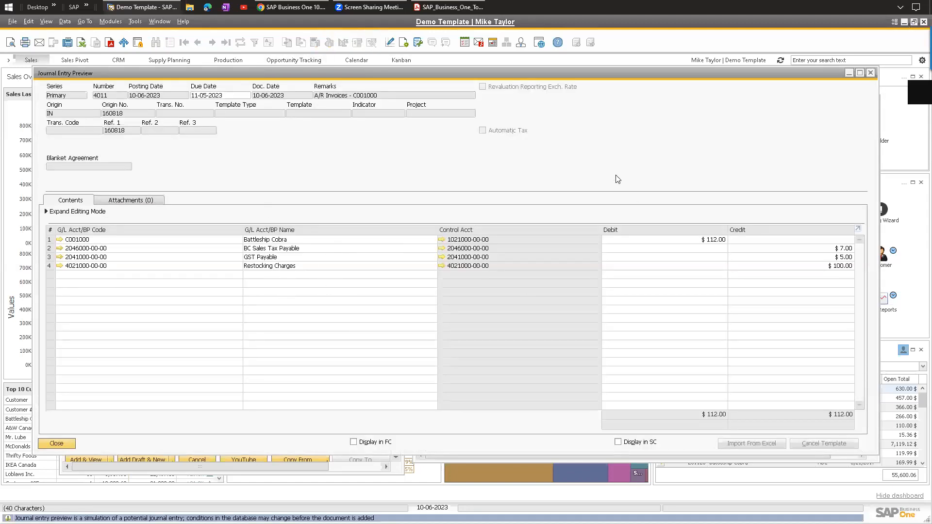
Close the preview, revert the invoice to item lines, then close it unsaved and close Item Master Data.
{"action": "left_click", "coordinate": [871, 72]}
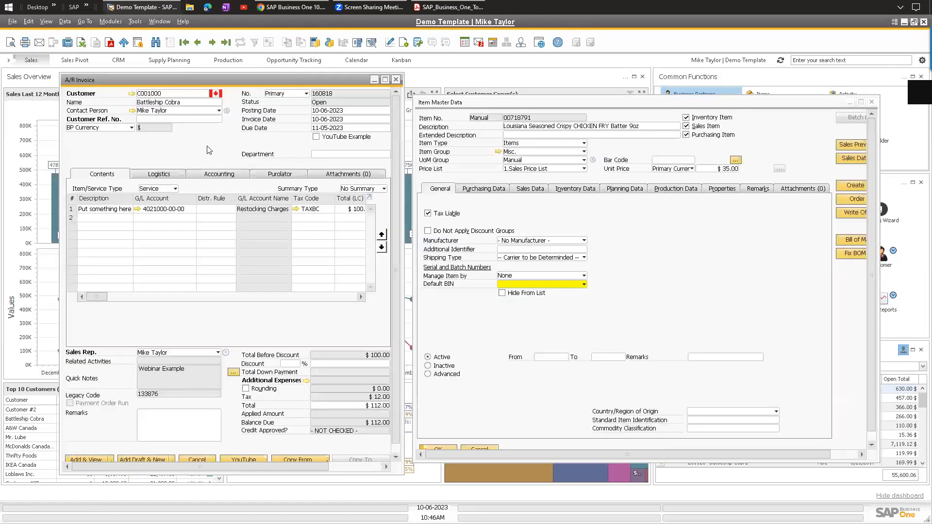
{"action": "left_click", "coordinate": [113, 213]}
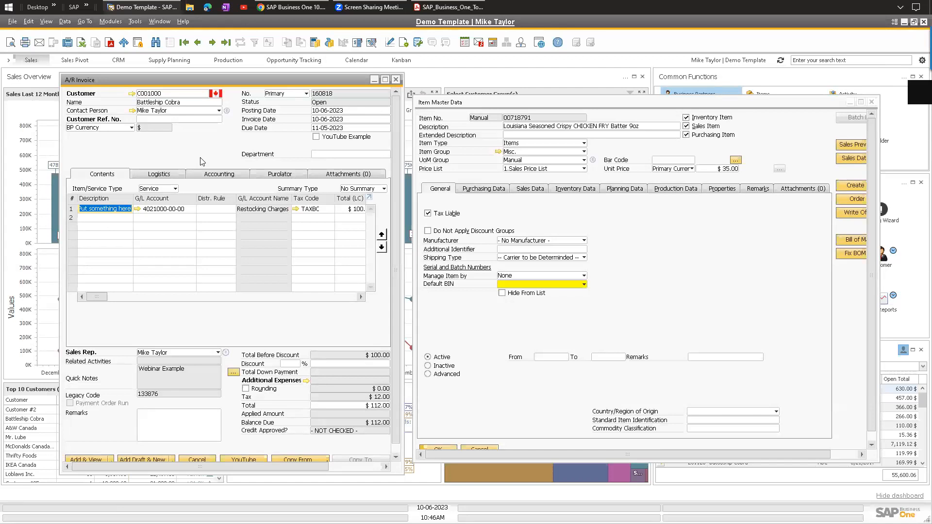
{"action": "left_click", "coordinate": [156, 189]}
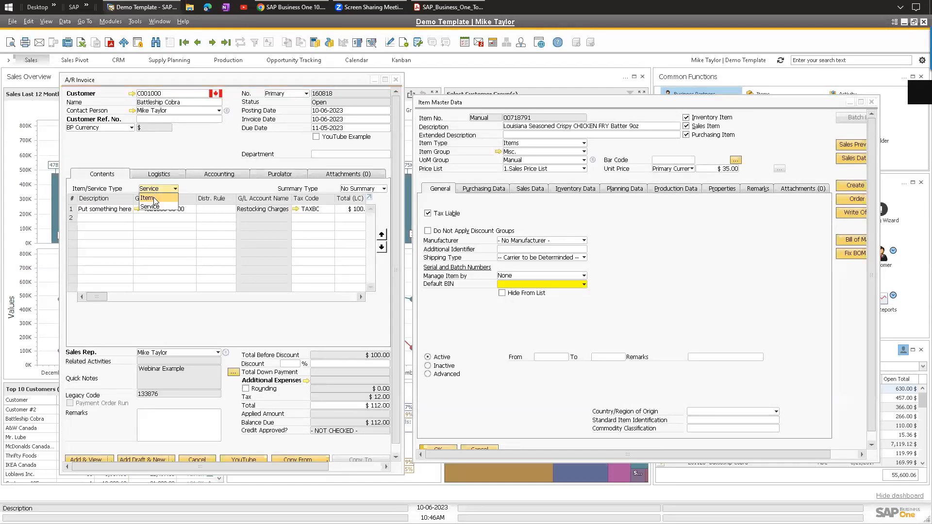
{"action": "left_click", "coordinate": [156, 197]}
{"action": "left_click", "coordinate": [335, 285]}
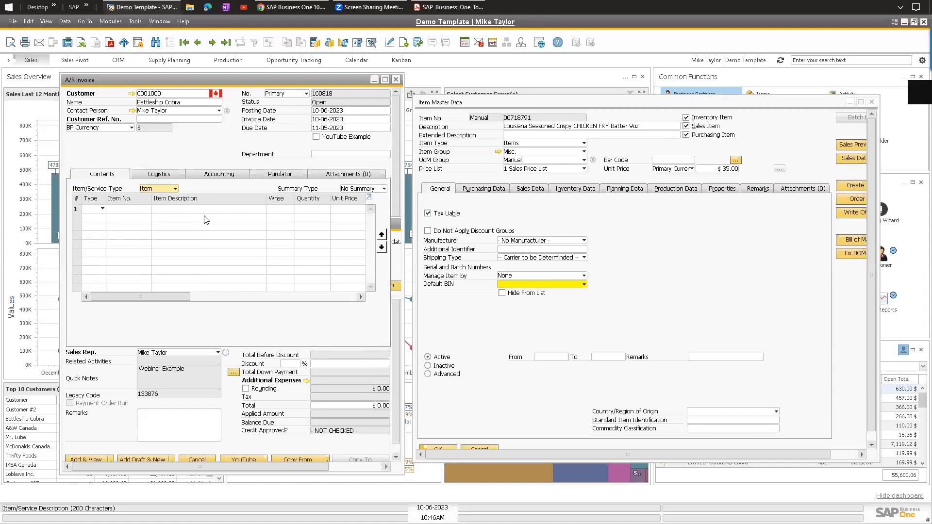
{"action": "left_click", "coordinate": [396, 79]}
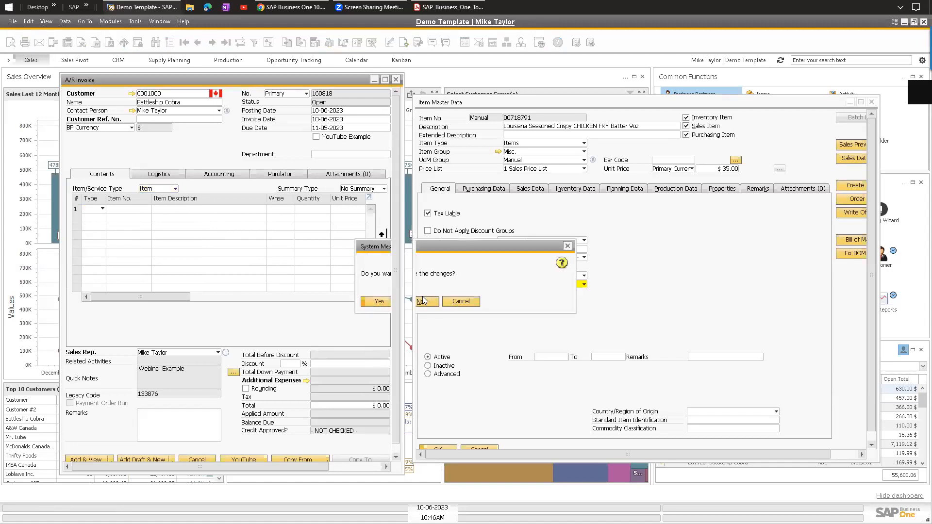
{"action": "left_click", "coordinate": [423, 301]}
{"action": "left_click", "coordinate": [872, 102]}
Open a packing slip form and browse back to delivery 500949.
{"action": "left_click", "coordinate": [117, 22]}
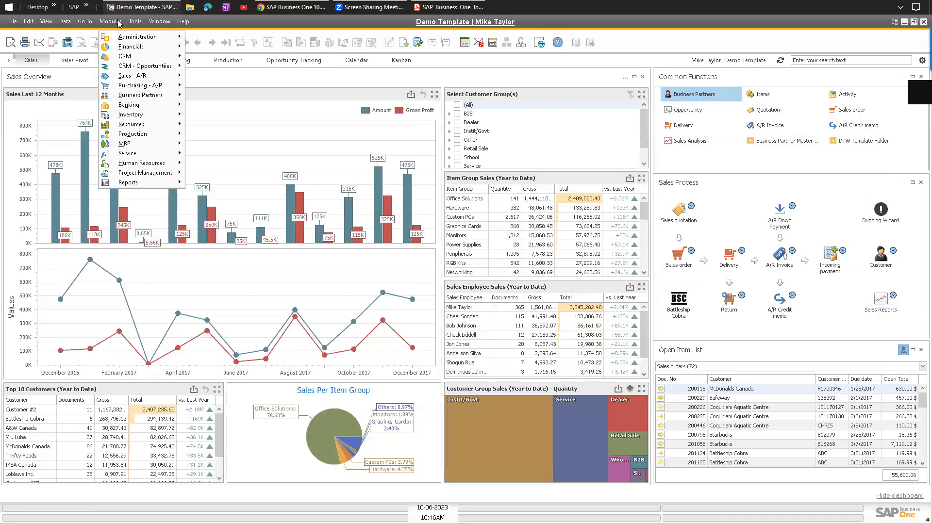
{"action": "mouse_move", "coordinate": [171, 76]}
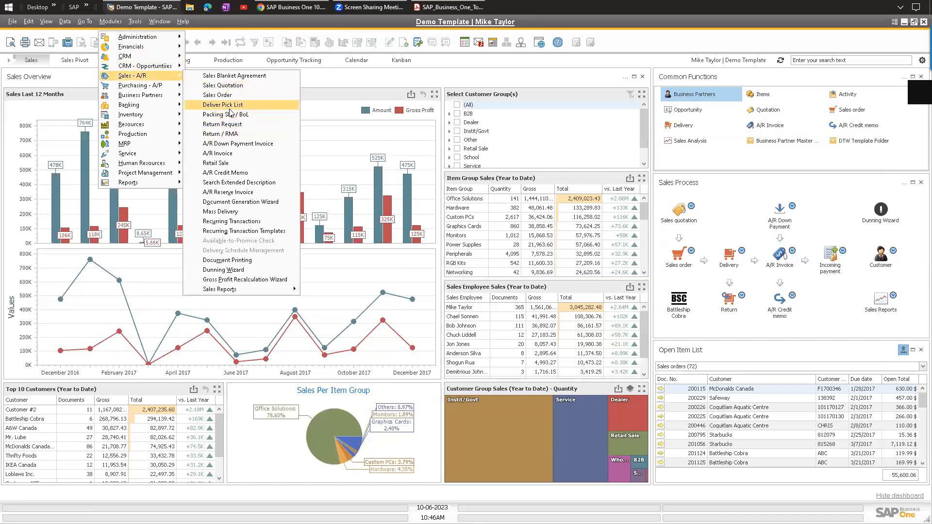
{"action": "left_click", "coordinate": [230, 114]}
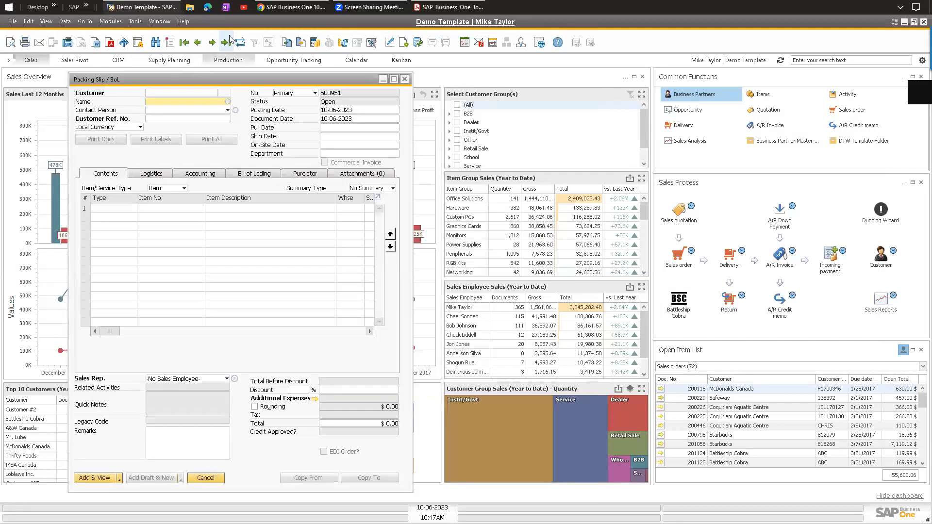
{"action": "left_click", "coordinate": [197, 43]}
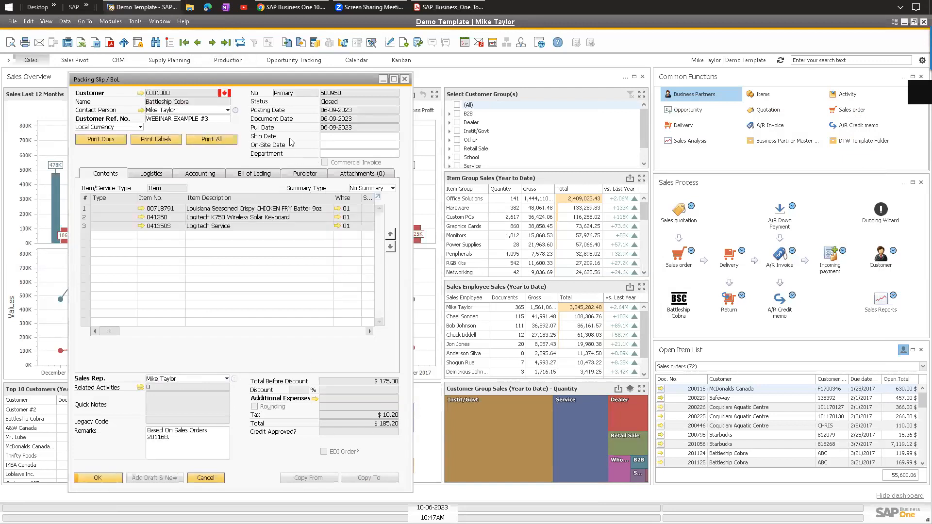
{"action": "left_click", "coordinate": [203, 43]}
Copy delivery 500949 into a new A/R invoice and dismiss the customer message.
{"action": "left_click", "coordinate": [365, 478]}
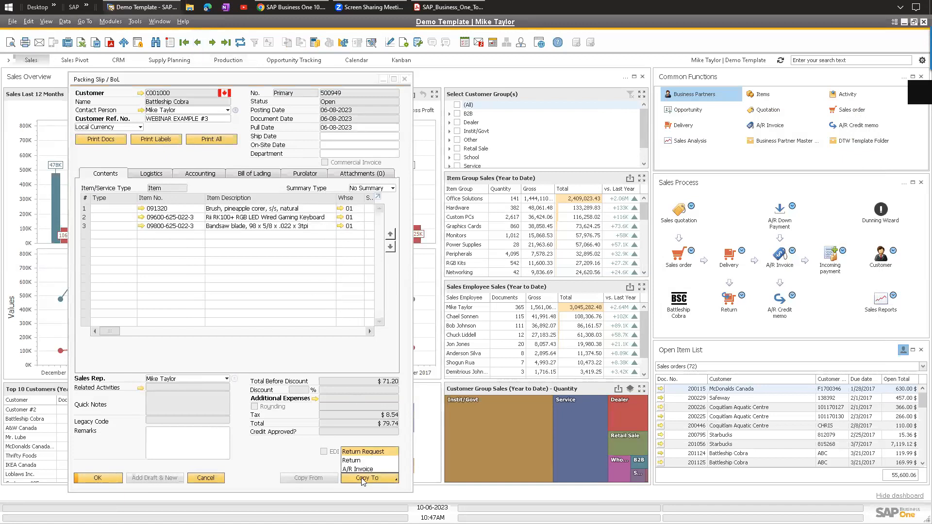
{"action": "left_click", "coordinate": [364, 469]}
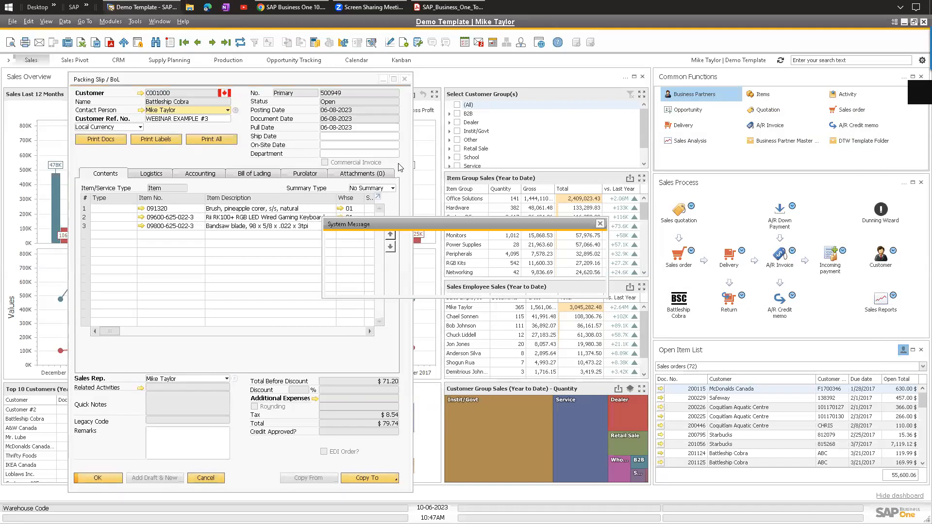
{"action": "left_click", "coordinate": [354, 285]}
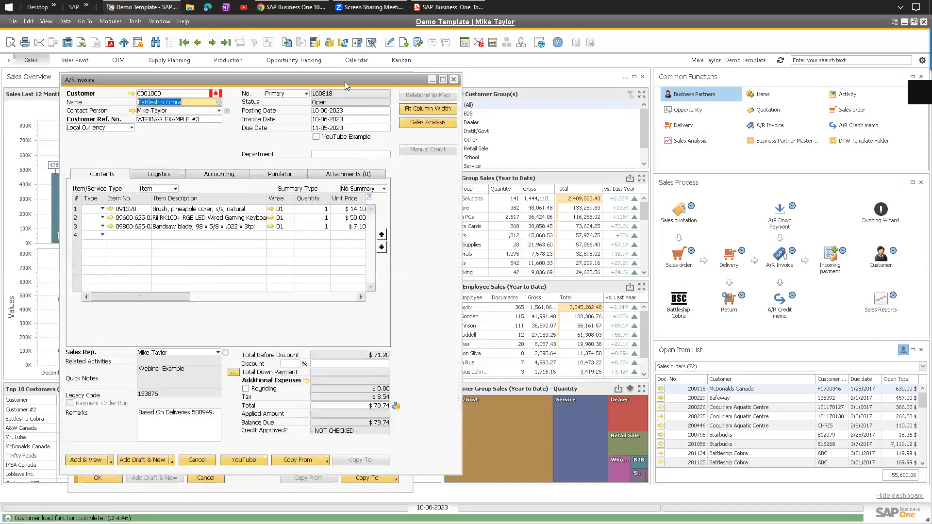
Place the invoice beside delivery 500949 and compare the line unit prices.
{"action": "left_click_drag", "start_coordinate": [347, 81], "coordinate": [711, 79]}
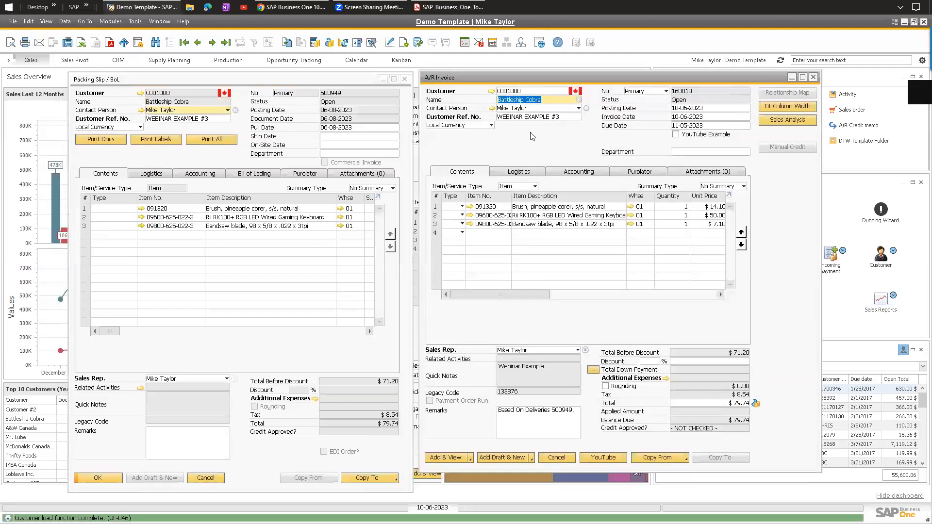
{"action": "left_click", "coordinate": [177, 181]}
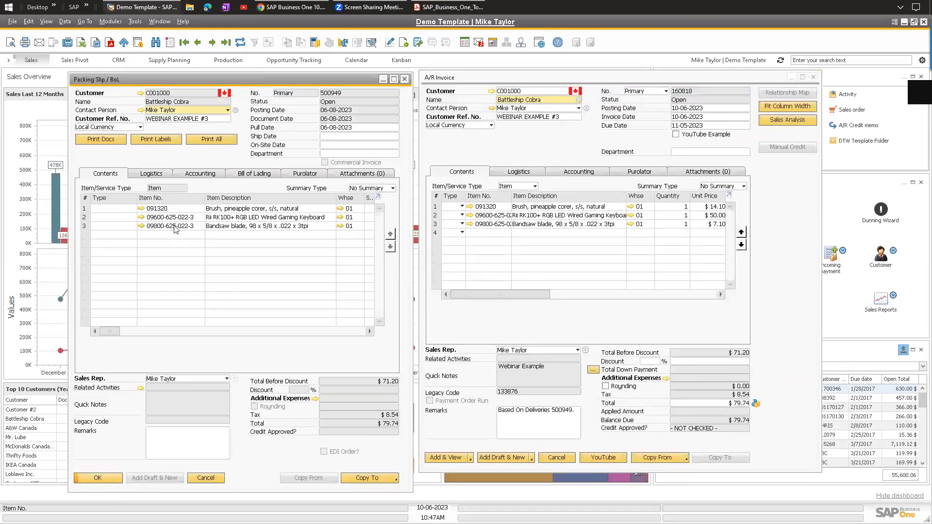
{"action": "left_click", "coordinate": [537, 83]}
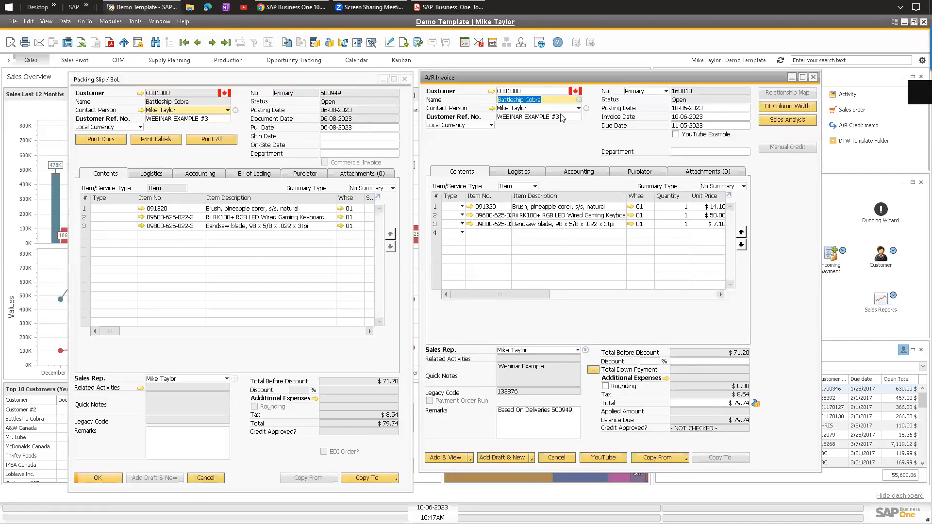
{"action": "left_click_drag", "start_coordinate": [536, 84], "coordinate": [539, 83]}
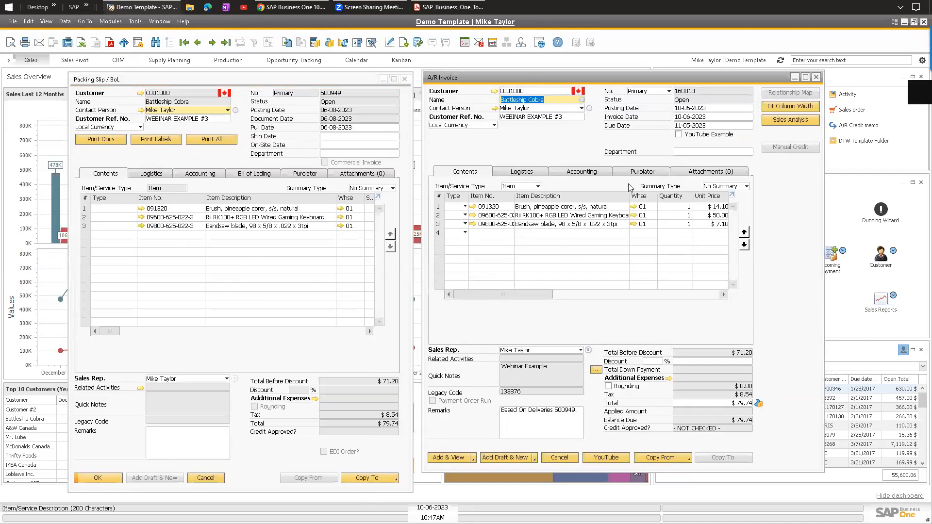
{"action": "left_click_drag", "start_coordinate": [524, 296], "coordinate": [566, 296]}
{"action": "left_click", "coordinate": [590, 207]}
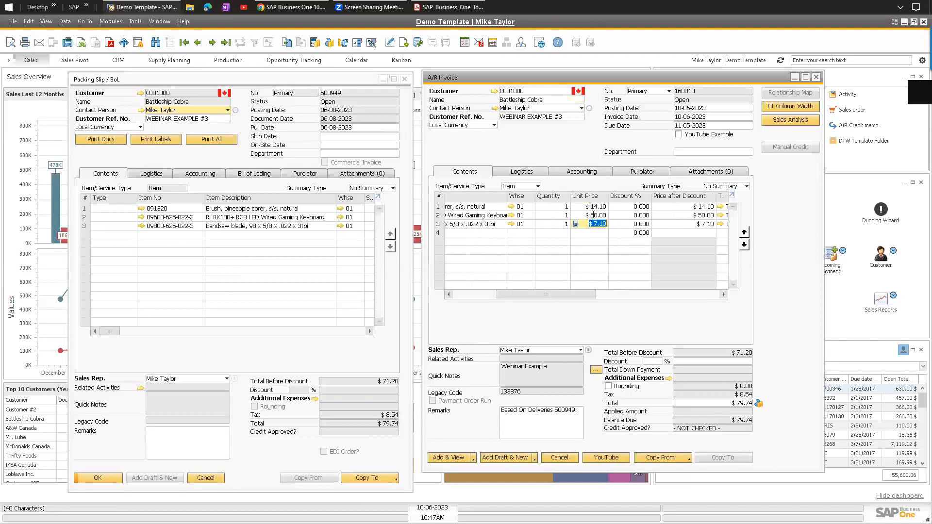
{"action": "left_click", "coordinate": [593, 215]}
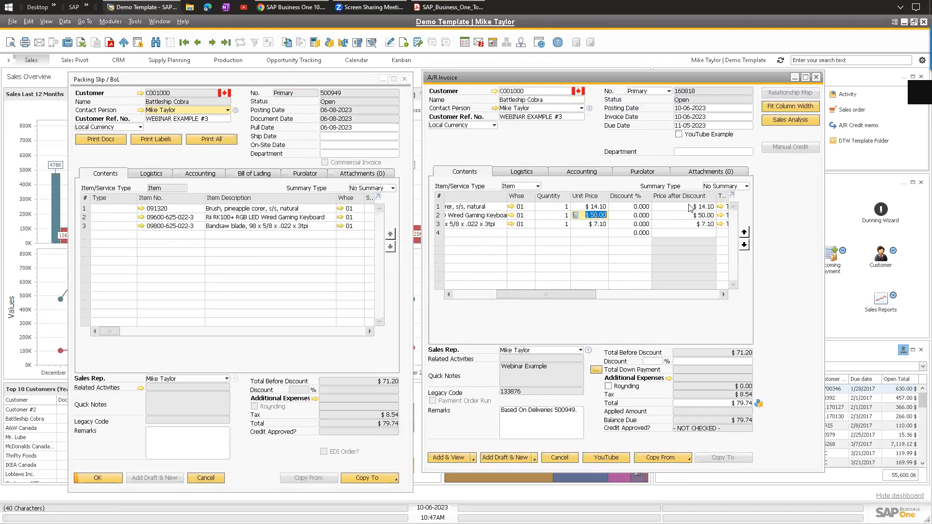
{"action": "left_click", "coordinate": [478, 234]}
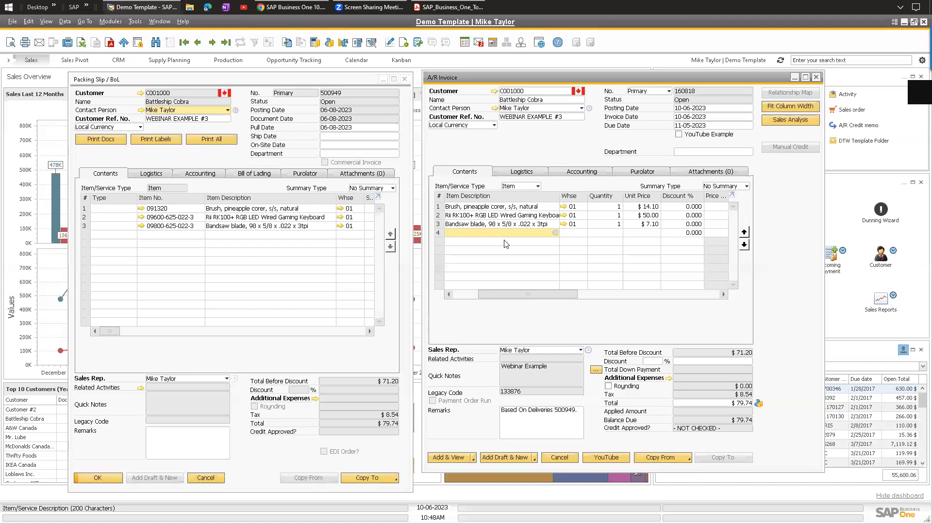
{"action": "left_click_drag", "start_coordinate": [521, 296], "coordinate": [537, 294]}
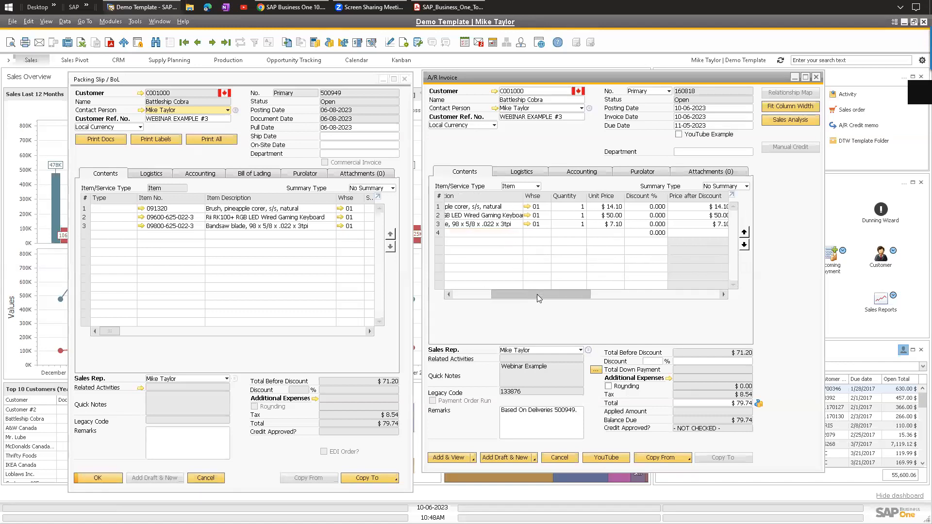
{"action": "left_click", "coordinate": [618, 216]}
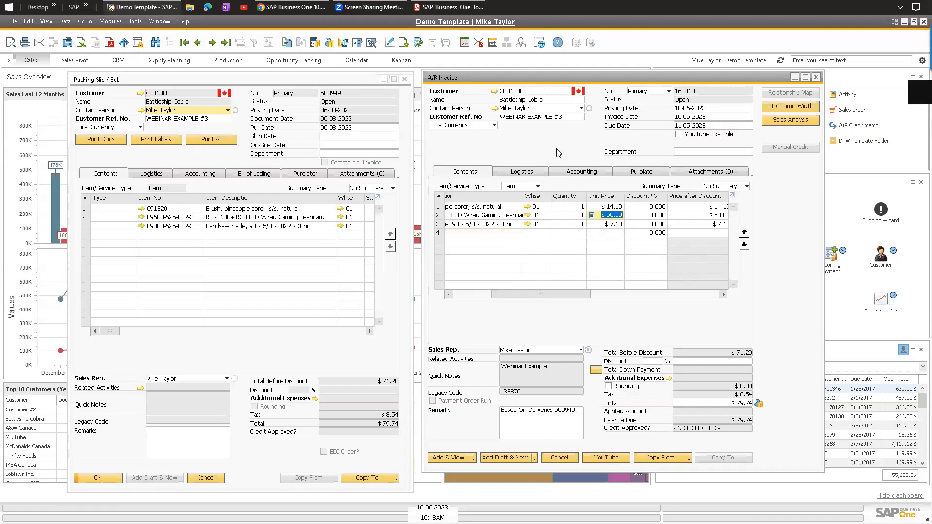
Add the A/R invoice with Add & View, then close it.
{"action": "left_click", "coordinate": [474, 460]}
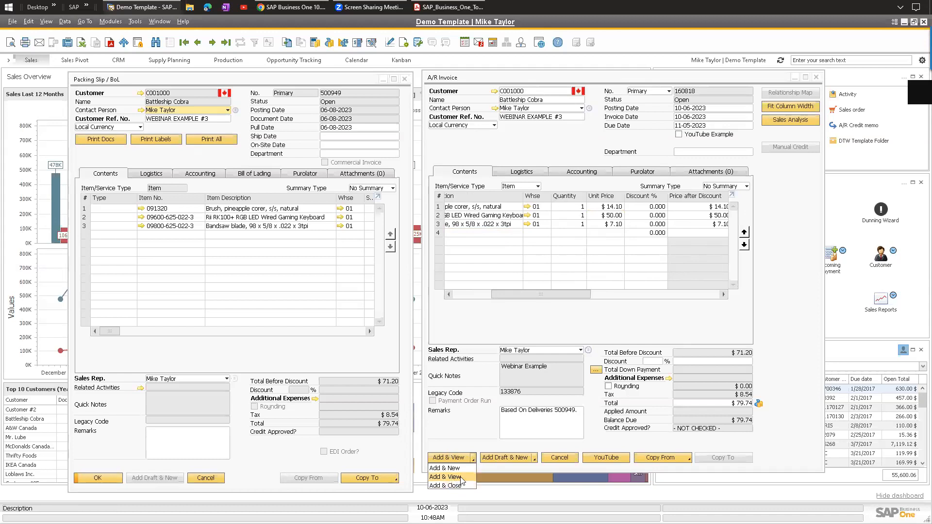
{"action": "left_click", "coordinate": [459, 478]}
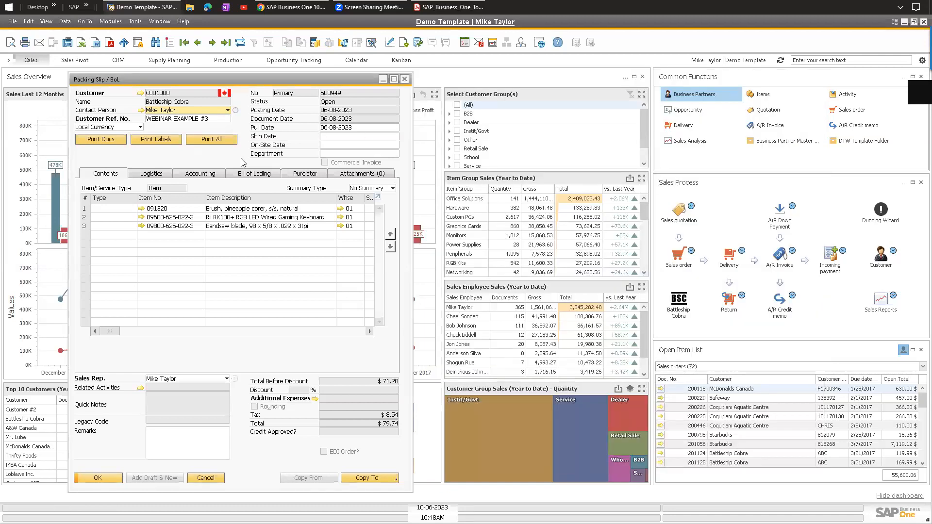
{"action": "key", "text": "Escape"}
Start a new A/R invoice for customer Battleship Cobra and enlarge its window.
{"action": "left_click", "coordinate": [111, 21]}
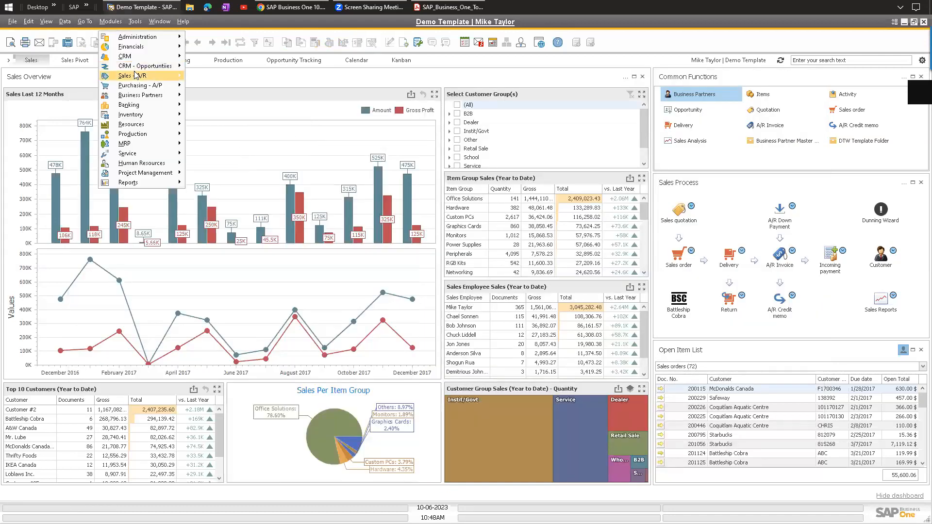
{"action": "mouse_move", "coordinate": [132, 76]}
{"action": "left_click", "coordinate": [218, 153]}
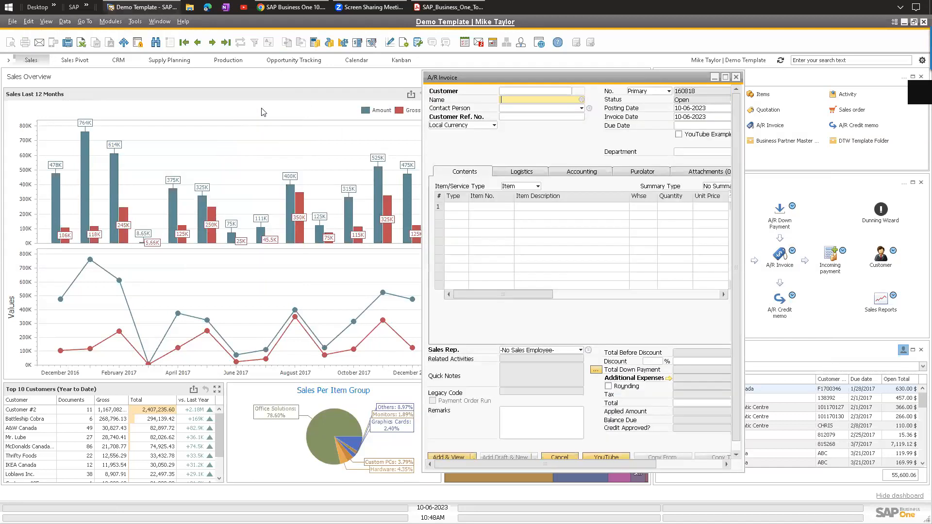
{"action": "type", "text": "Battleship Cobra"}
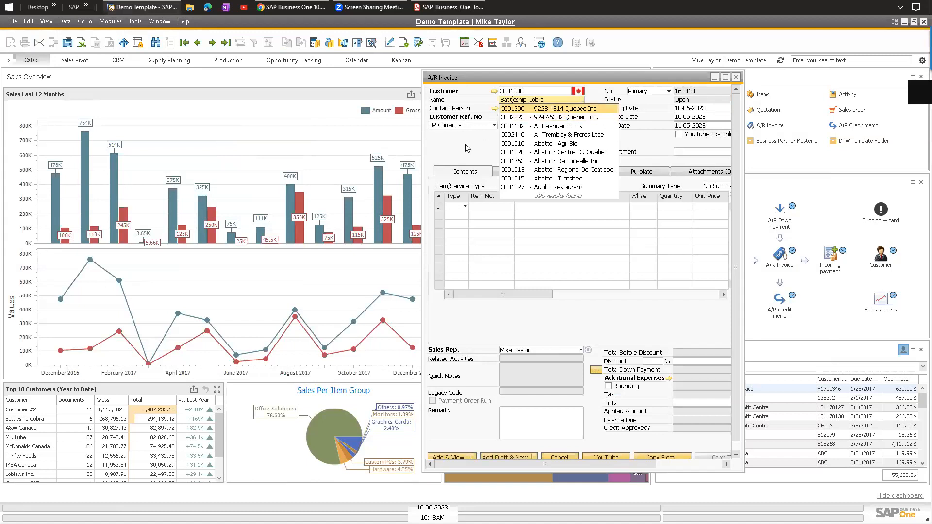
{"action": "key", "text": "Tab"}
{"action": "key", "text": "Return"}
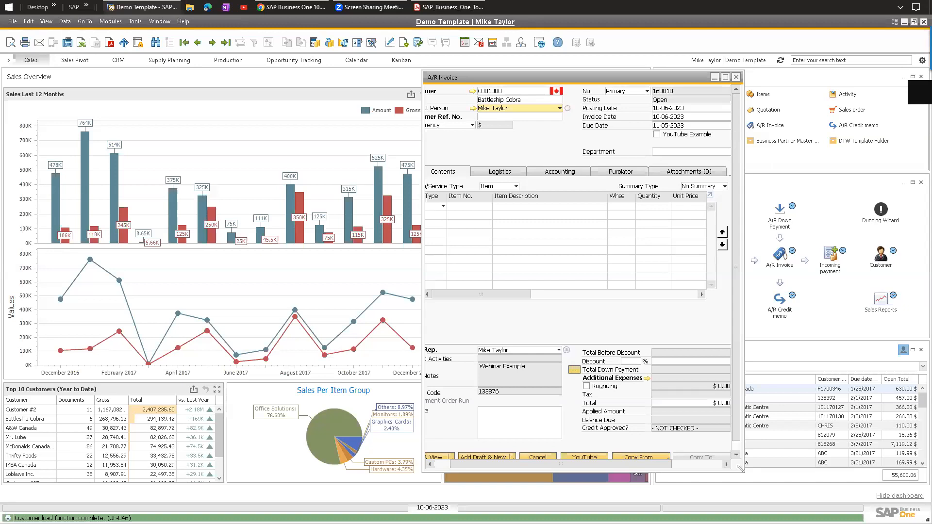
{"action": "left_click_drag", "start_coordinate": [741, 468], "coordinate": [769, 493]}
Draw from deliveries 500945 and 500949, choosing to customize the copied data.
{"action": "left_click", "coordinate": [631, 452]}
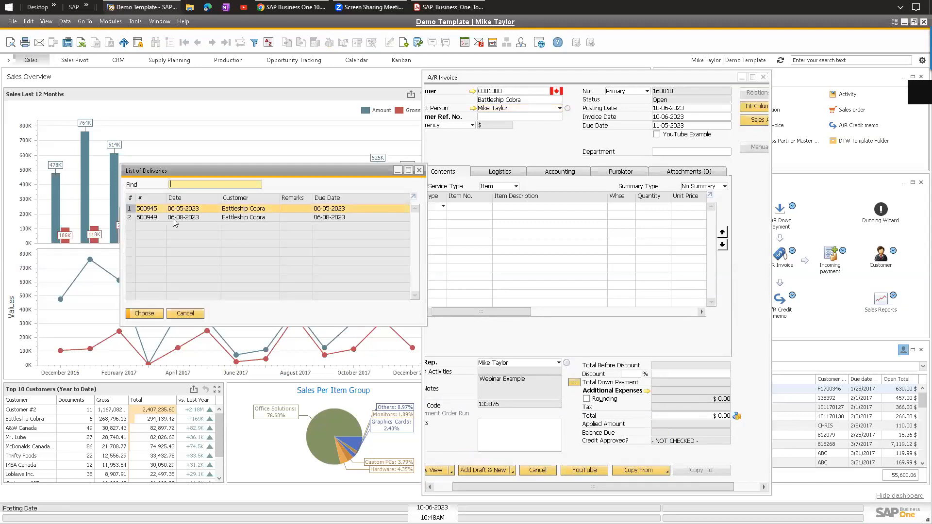
{"action": "left_click", "coordinate": [151, 218], "text": "ctrl"}
{"action": "left_click", "coordinate": [145, 313]}
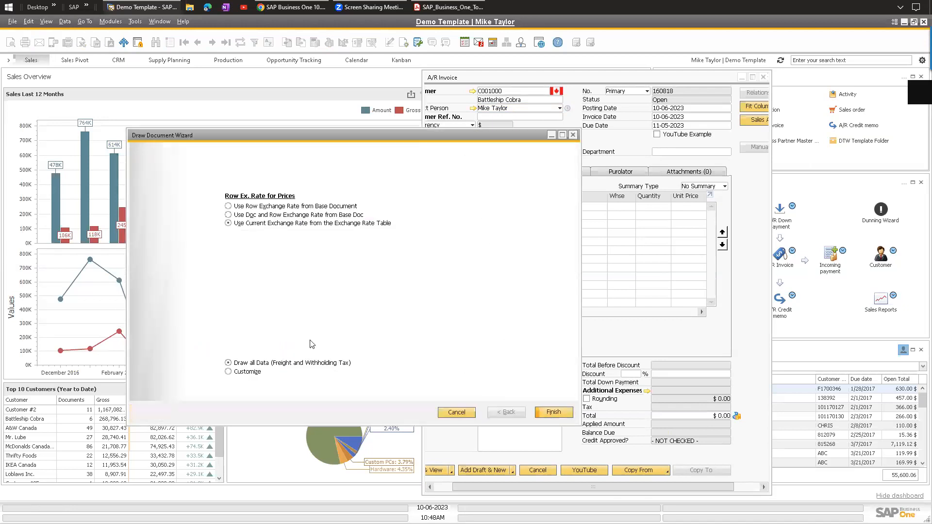
{"action": "left_click", "coordinate": [228, 372]}
{"action": "left_click", "coordinate": [554, 412]}
Select all six delivery lines, finish the wizard, and widen the invoice grid.
{"action": "left_click", "coordinate": [138, 210]}
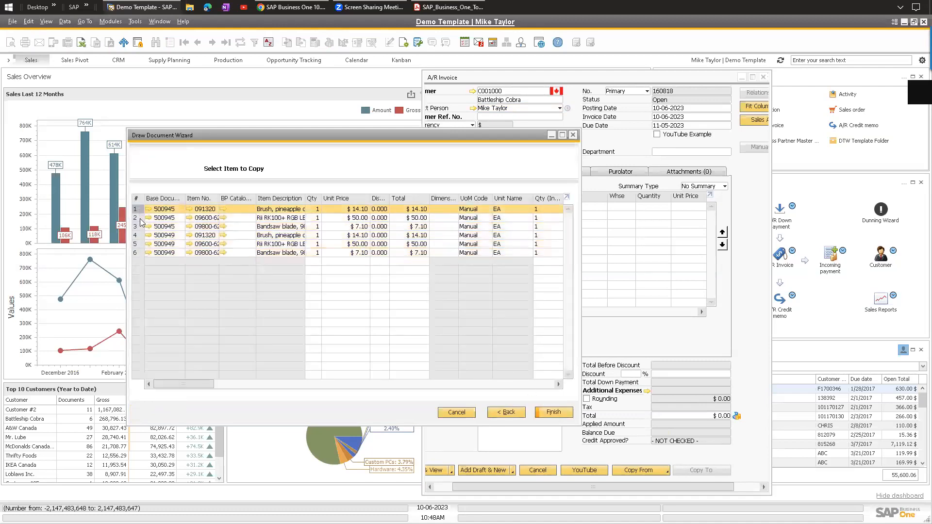
{"action": "left_click", "coordinate": [136, 242]}
{"action": "left_click", "coordinate": [136, 226], "text": "ctrl"}
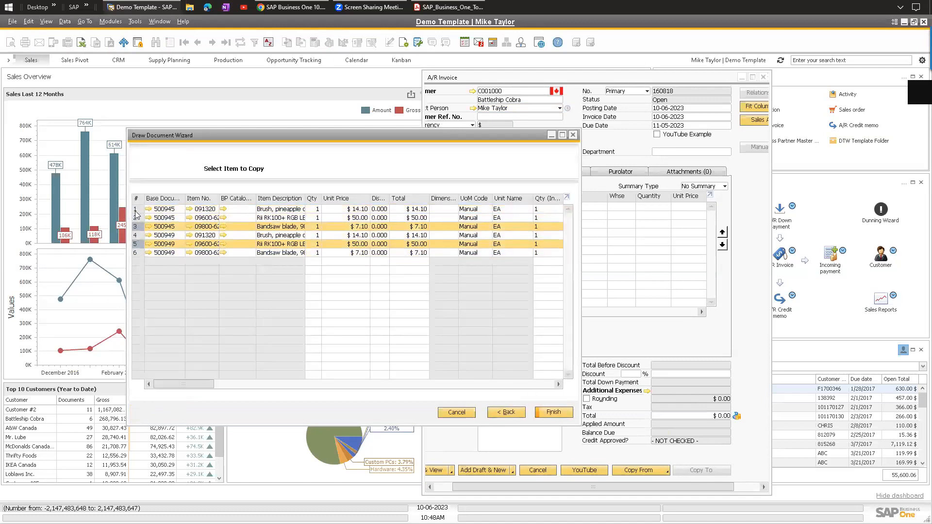
{"action": "left_click", "coordinate": [138, 209], "text": "ctrl"}
{"action": "left_click", "coordinate": [144, 209]}
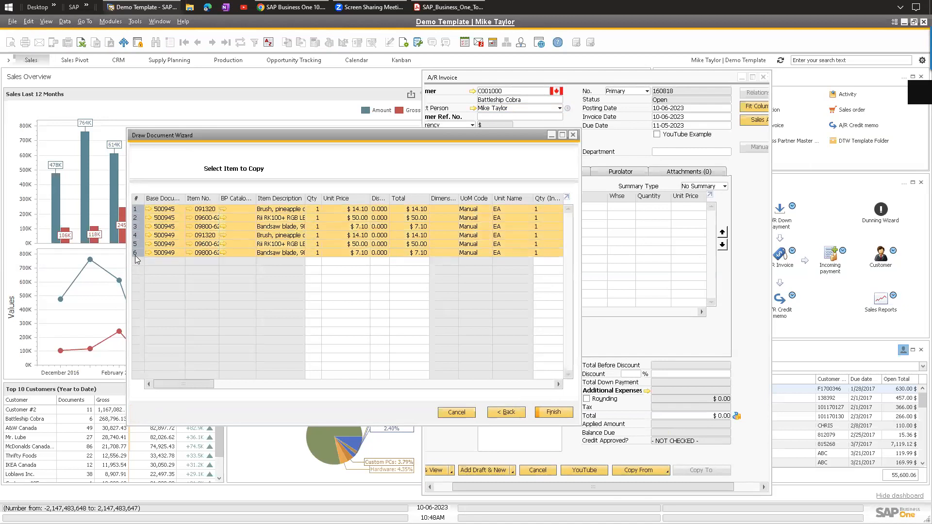
{"action": "left_click", "coordinate": [137, 253], "text": "shift"}
{"action": "left_click", "coordinate": [553, 413]}
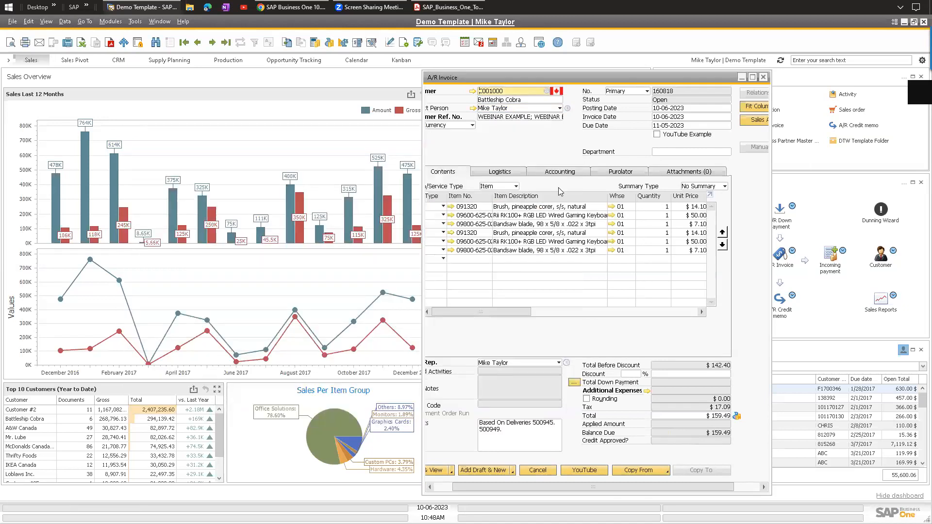
{"action": "mouse_move", "coordinate": [516, 310]}
{"action": "left_mouse_down"}
{"action": "mouse_move", "coordinate": [545, 308]}
{"action": "mouse_move", "coordinate": [509, 311]}
{"action": "left_mouse_up"}
{"action": "left_click_drag", "start_coordinate": [771, 158], "coordinate": [848, 158]}
{"action": "left_click_drag", "start_coordinate": [534, 315], "coordinate": [664, 224]}
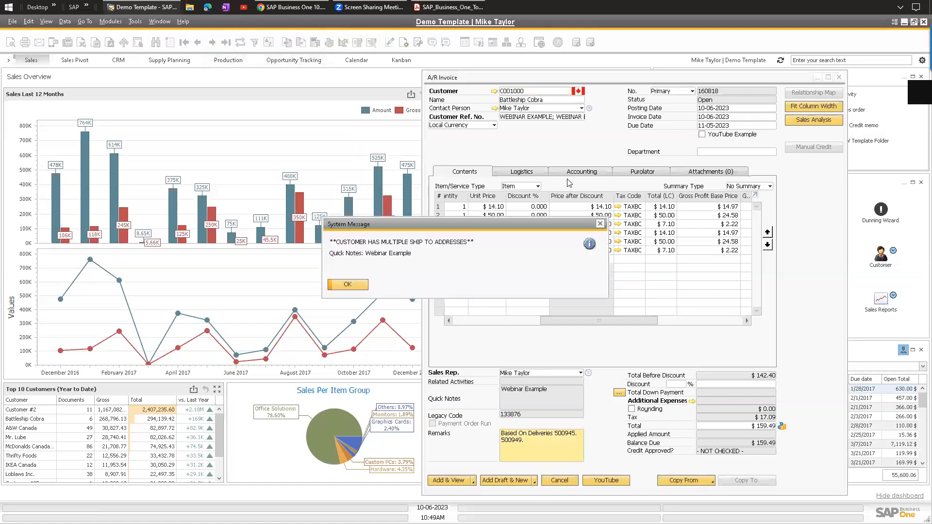
Discard the unsaved invoice and bring up the latest saved invoice 160817.
{"action": "left_click", "coordinate": [348, 285]}
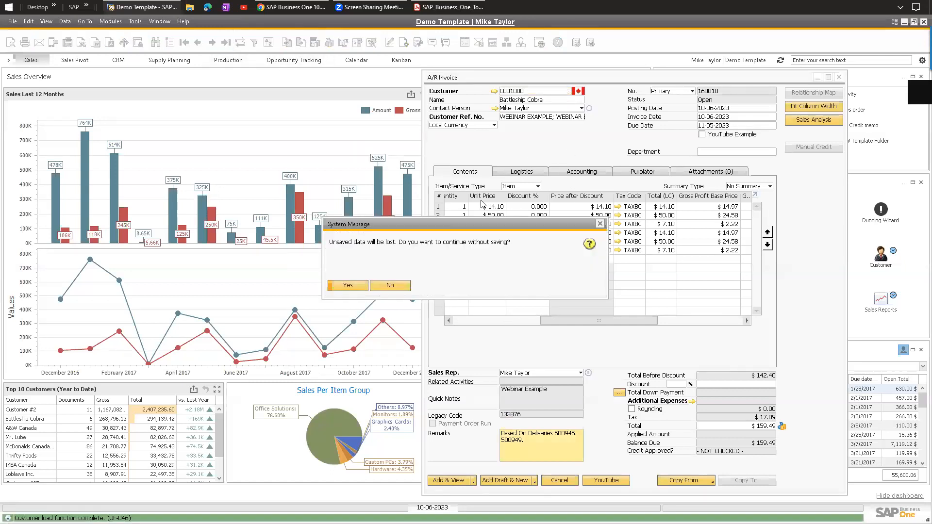
{"action": "left_click", "coordinate": [347, 286]}
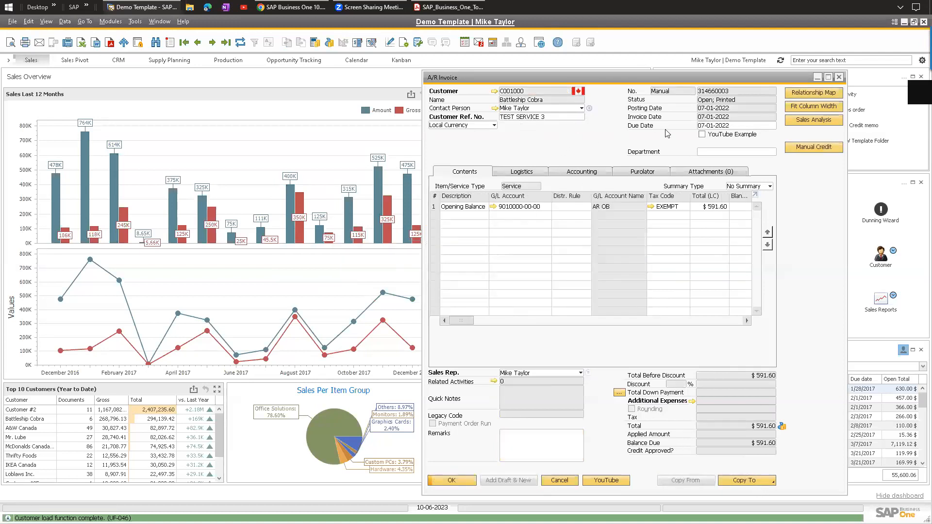
{"action": "key", "text": "ctrl+f"}
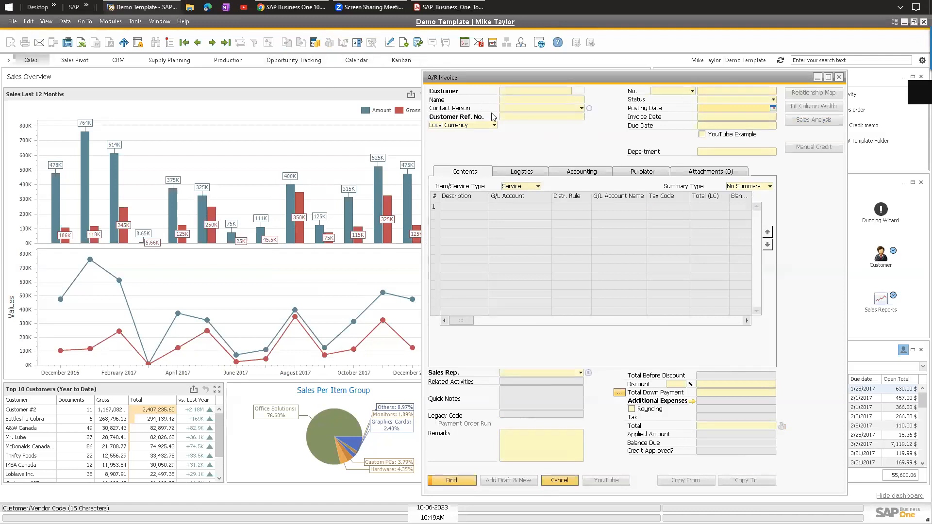
{"action": "key", "text": "ctrl+a"}
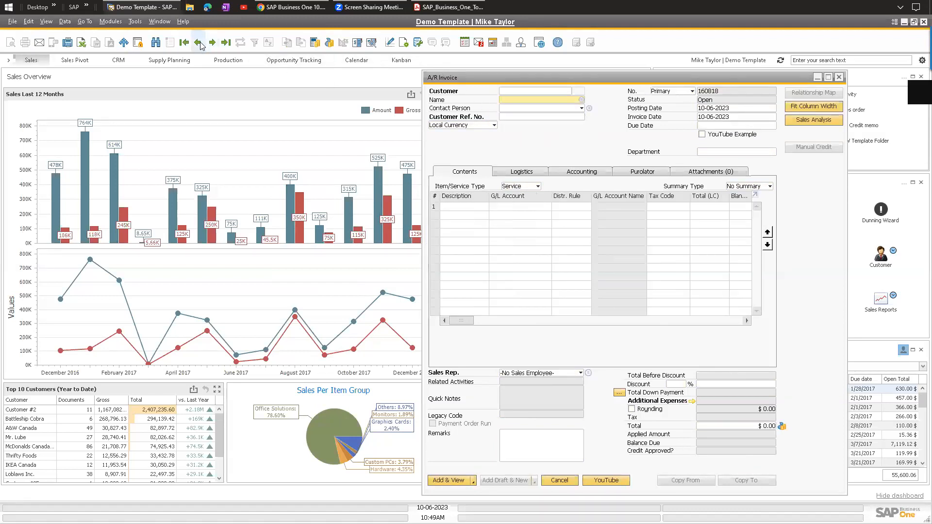
{"action": "key", "text": "Page_Up"}
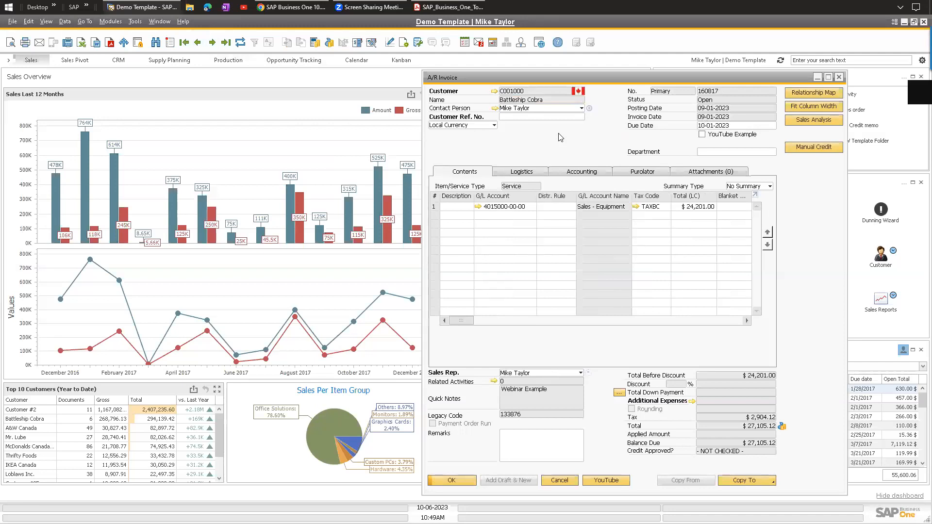
Browse to invoice 160816 and start cancelling it from the context menu.
{"action": "left_click", "coordinate": [199, 42]}
{"action": "left_click", "coordinate": [199, 42]}
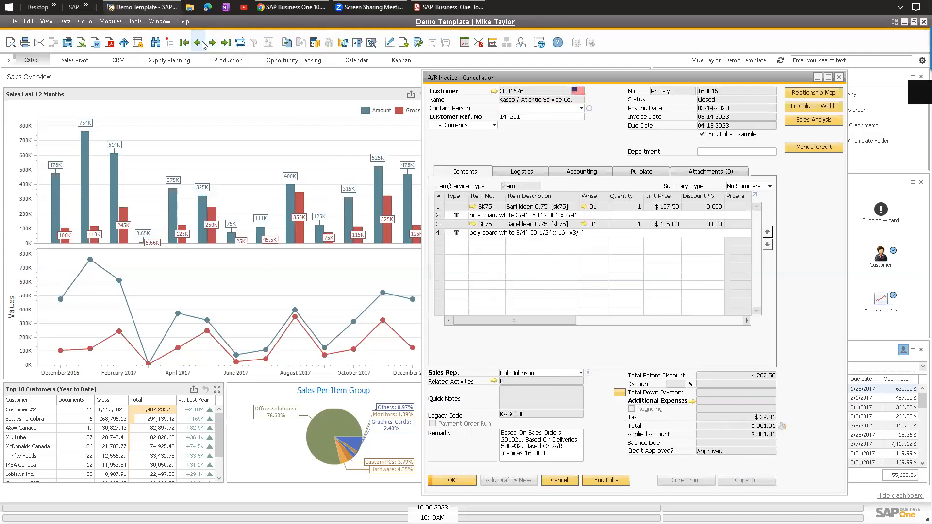
{"action": "right_click", "coordinate": [559, 143]}
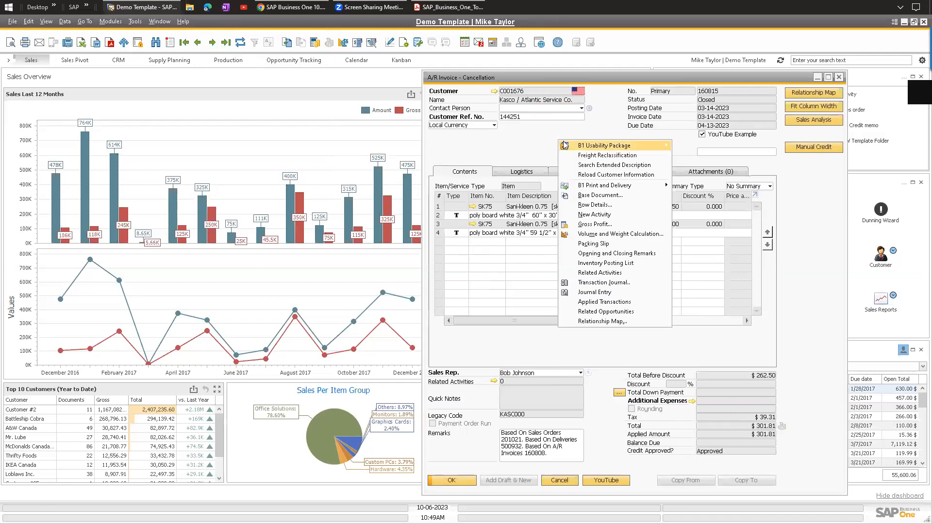
{"action": "key", "text": "Escape"}
{"action": "left_click", "coordinate": [212, 42]}
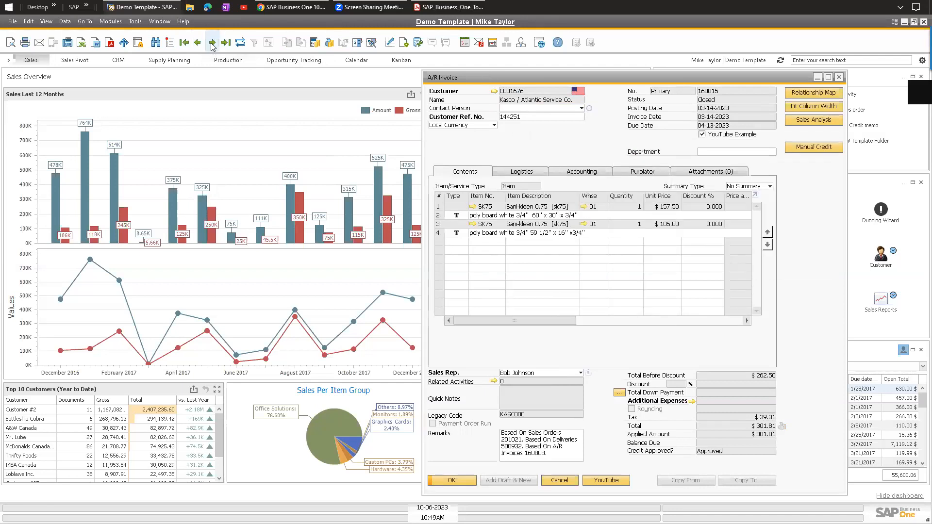
{"action": "right_click", "coordinate": [554, 142]}
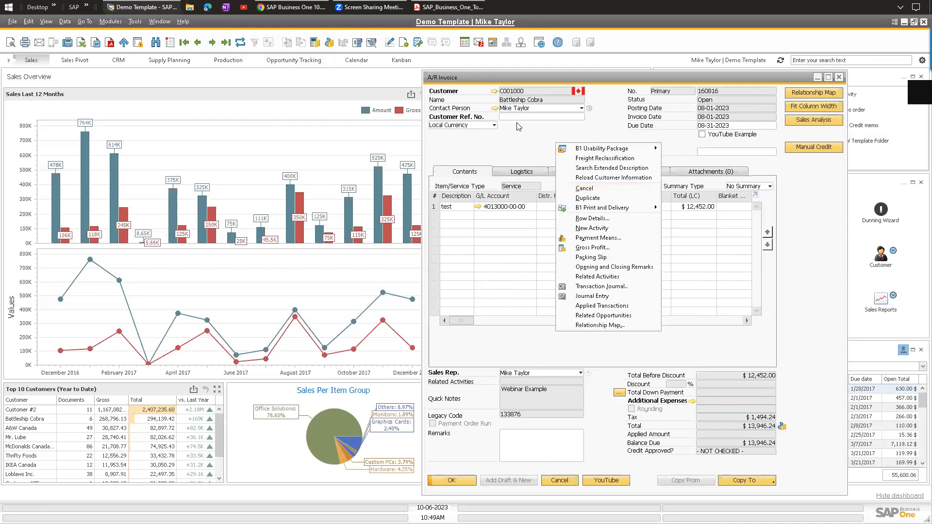
{"action": "left_click", "coordinate": [582, 188]}
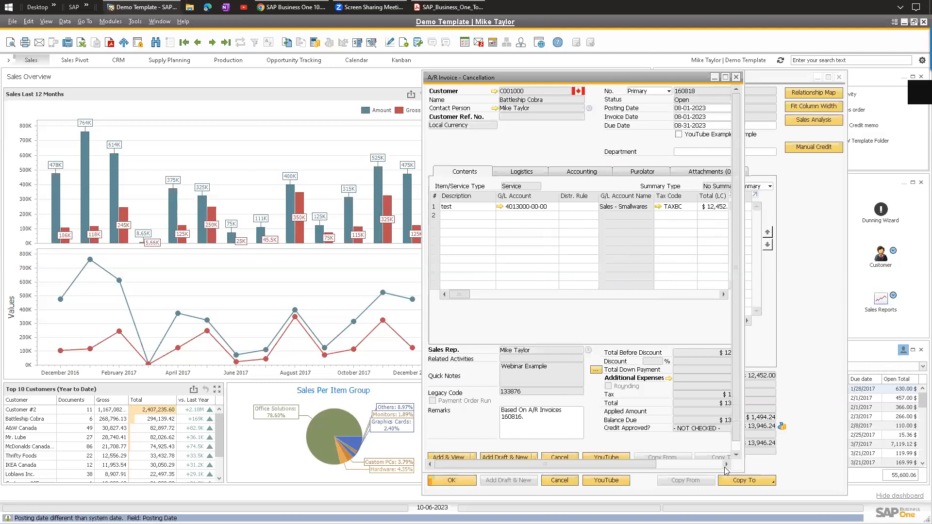
{"action": "left_click_drag", "start_coordinate": [741, 470], "coordinate": [850, 493]}
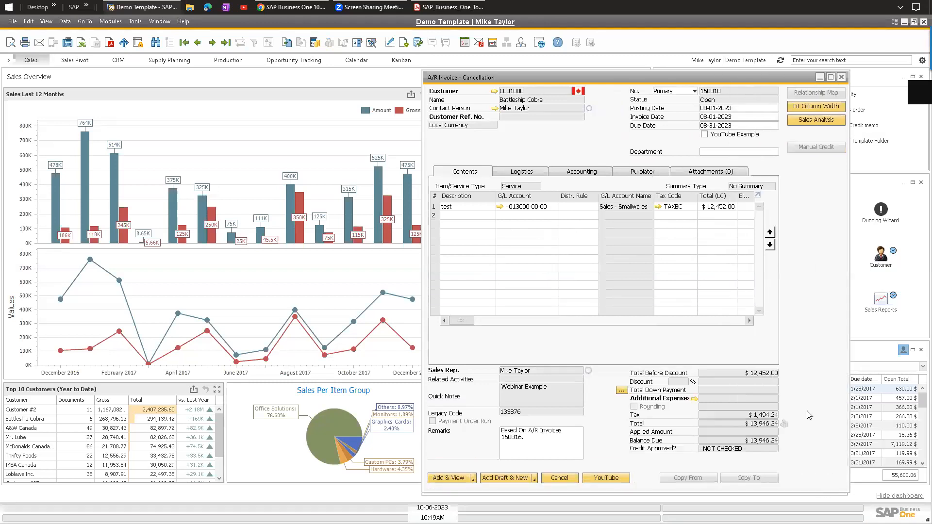
{"action": "left_click", "coordinate": [841, 77]}
{"action": "left_click", "coordinate": [737, 480]}
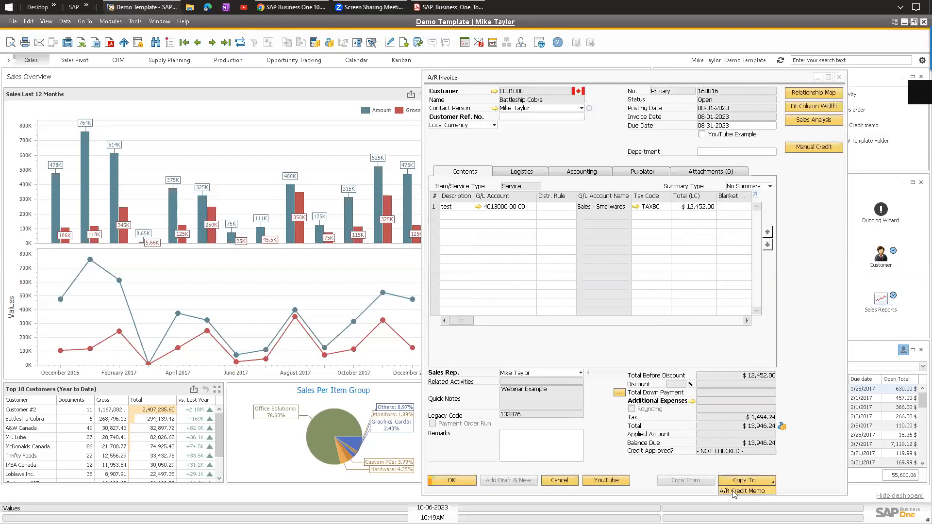
{"action": "left_click", "coordinate": [611, 123]}
Browse records from 160815 forward to closed opening-balance invoice 314660002 for $780.44.
{"action": "left_click", "coordinate": [198, 43]}
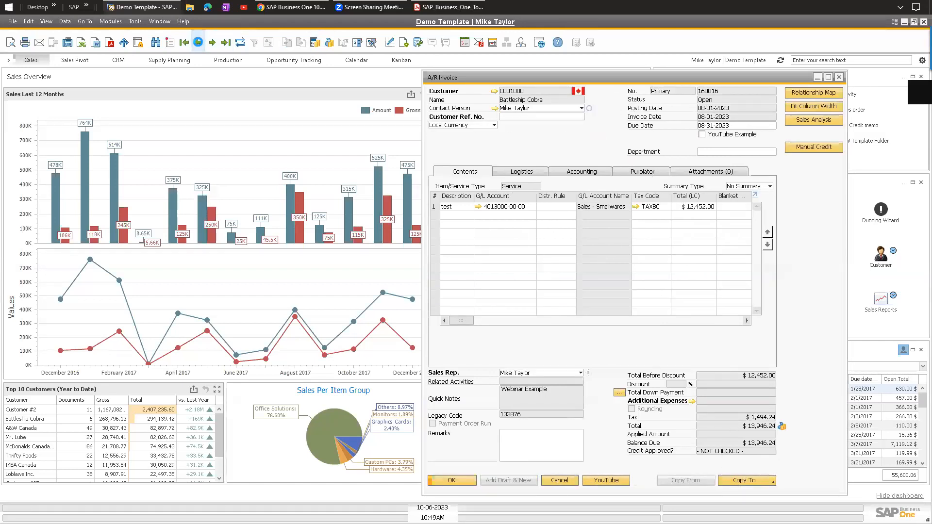
{"action": "left_click", "coordinate": [212, 43]}
{"action": "left_click", "coordinate": [212, 43]}
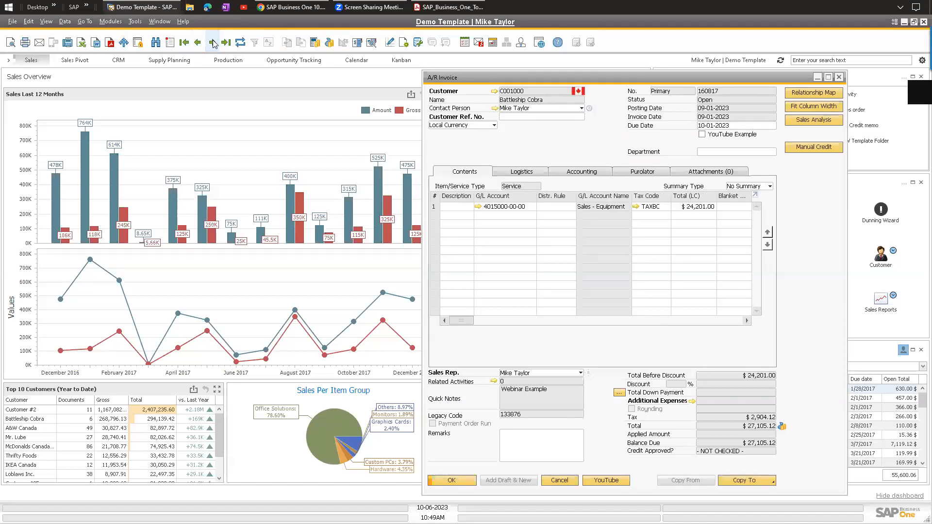
{"action": "left_click", "coordinate": [212, 43]}
{"action": "left_click", "coordinate": [212, 43]}
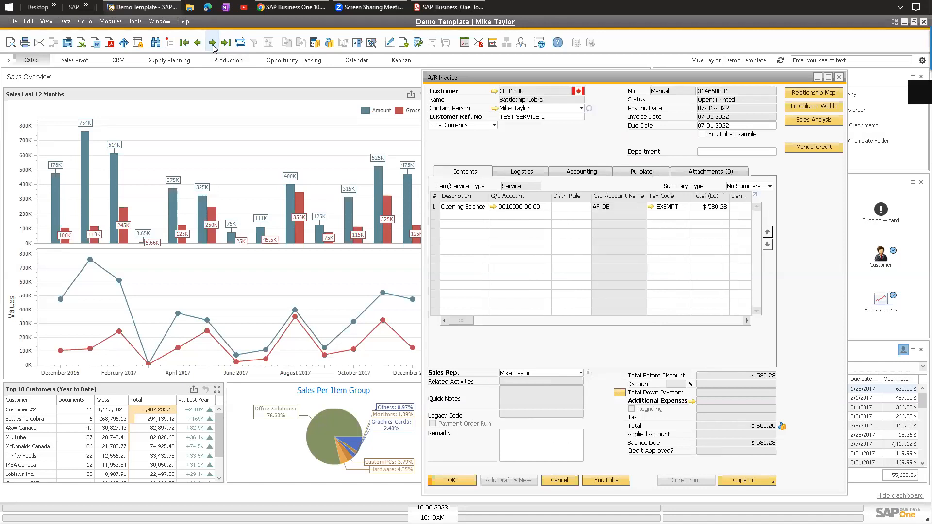
{"action": "left_click", "coordinate": [212, 43]}
{"action": "right_click", "coordinate": [556, 139]}
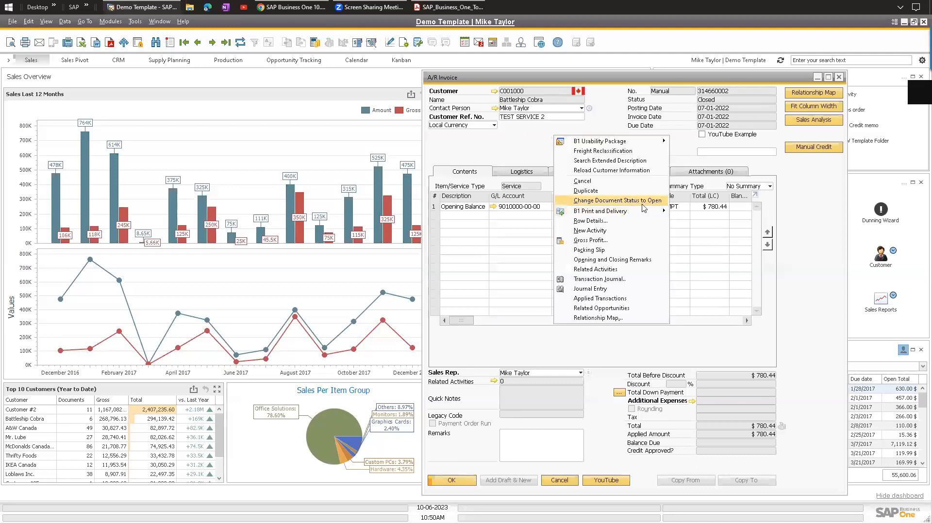
{"action": "left_click", "coordinate": [724, 103]}
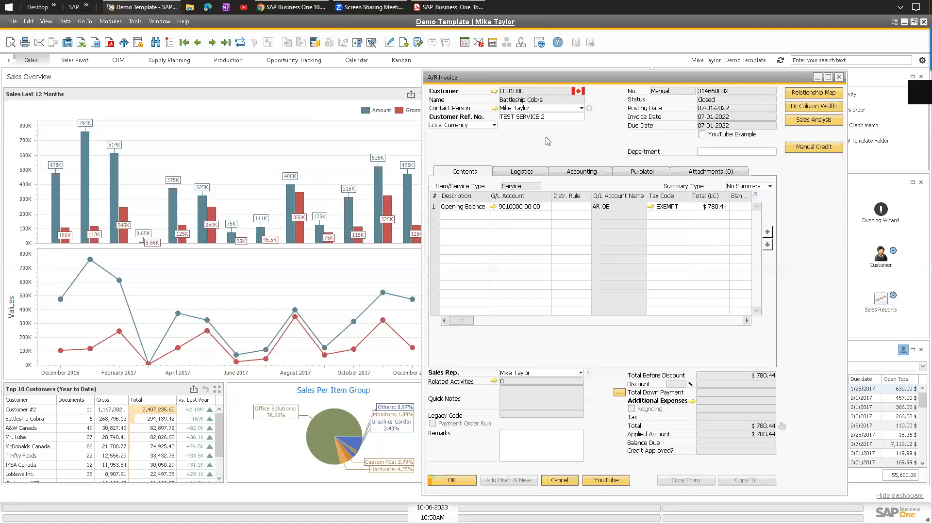
{"action": "right_click", "coordinate": [549, 139]}
{"action": "left_click", "coordinate": [602, 203]}
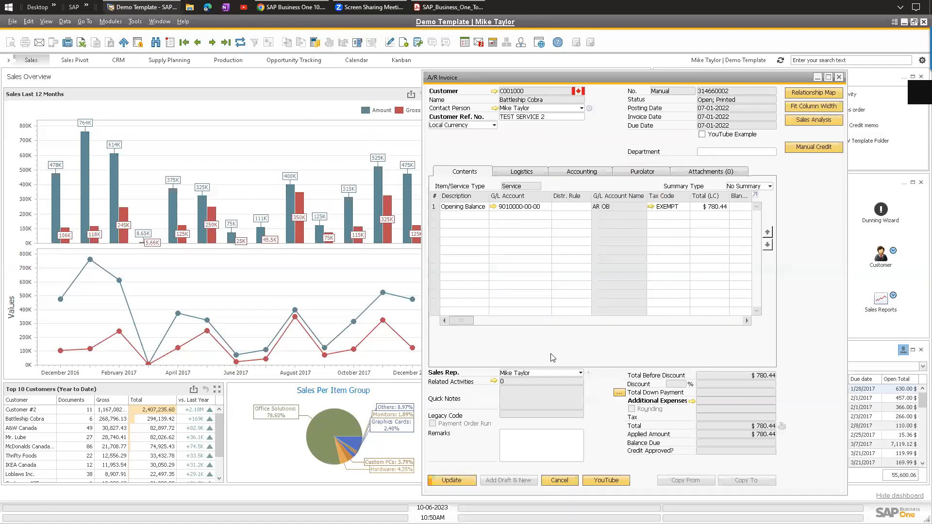
{"action": "left_click", "coordinate": [451, 480]}
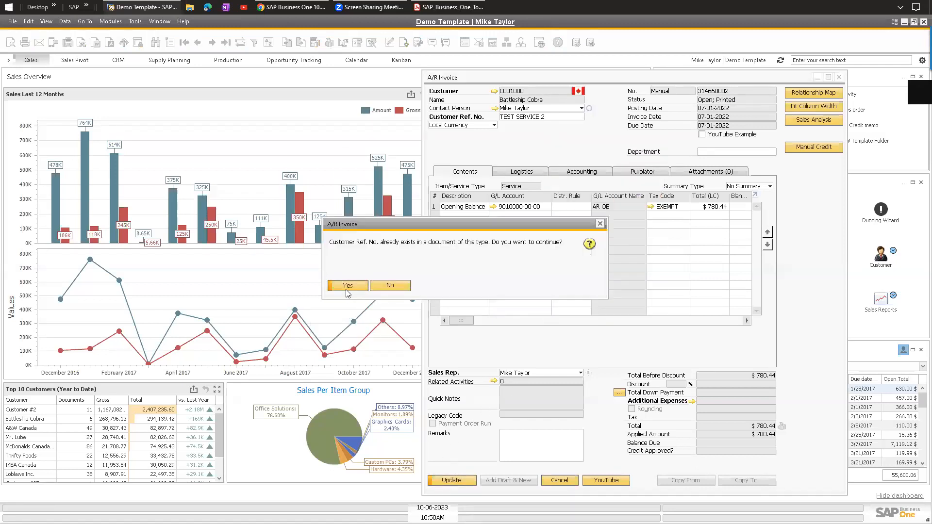
{"action": "left_click", "coordinate": [351, 285]}
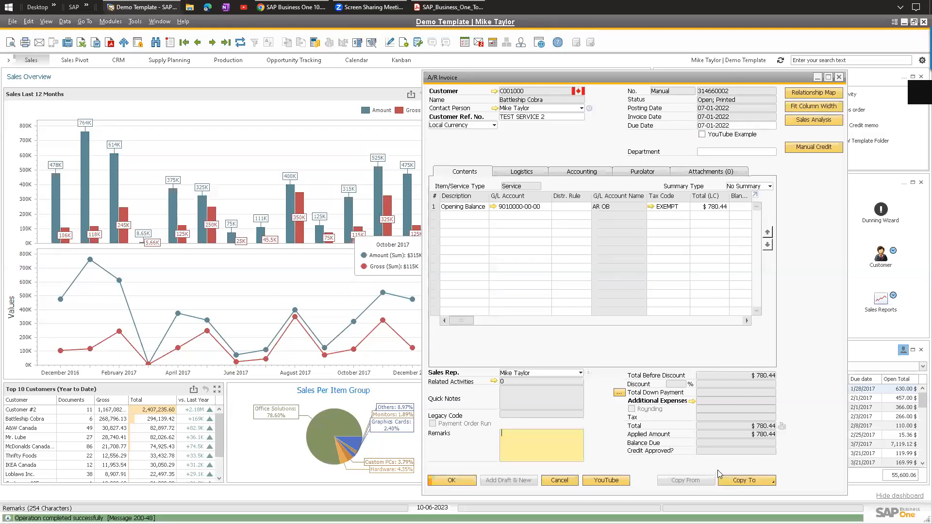
{"action": "right_click", "coordinate": [526, 149]}
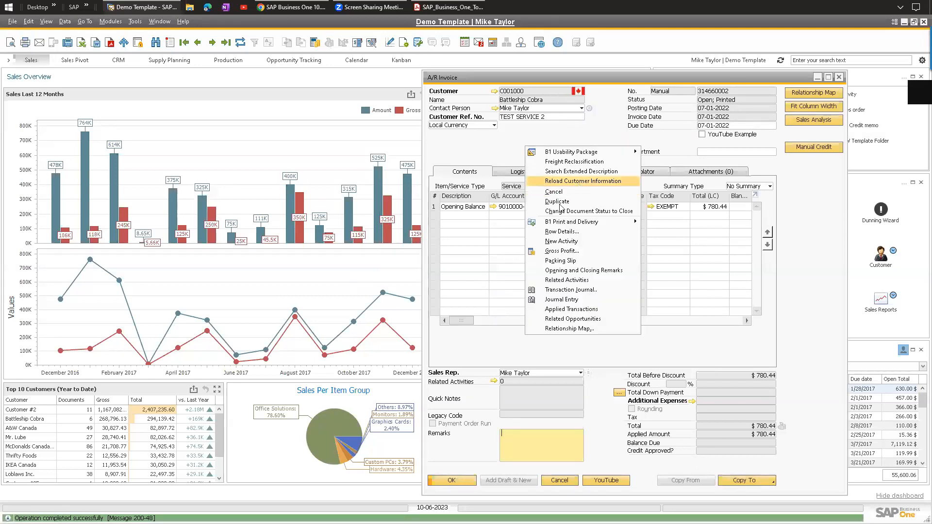
{"action": "key", "text": "Escape"}
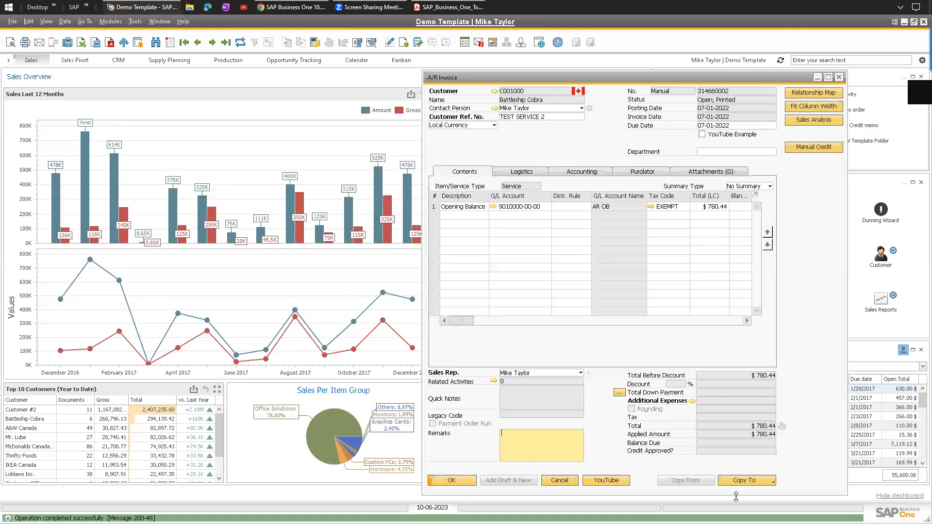
{"action": "left_click", "coordinate": [742, 481]}
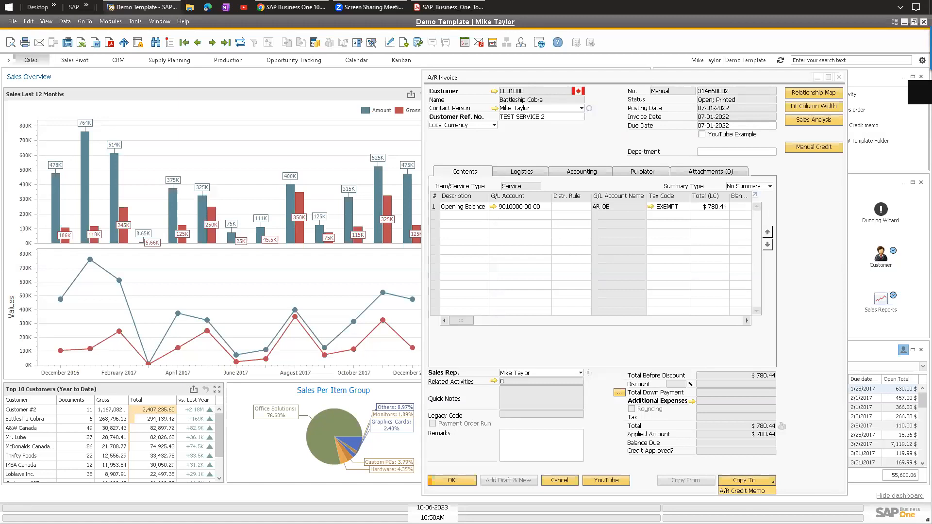
{"action": "left_click", "coordinate": [613, 151]}
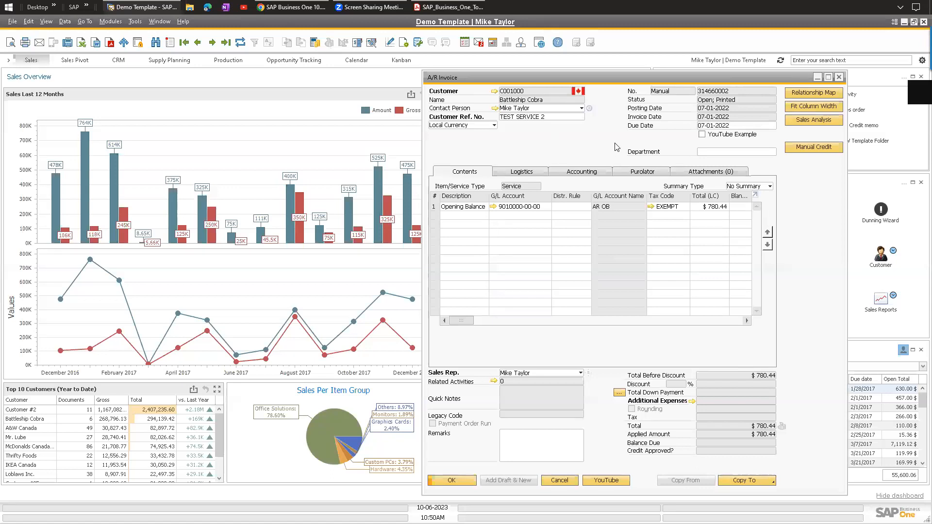
{"action": "right_click", "coordinate": [602, 140]}
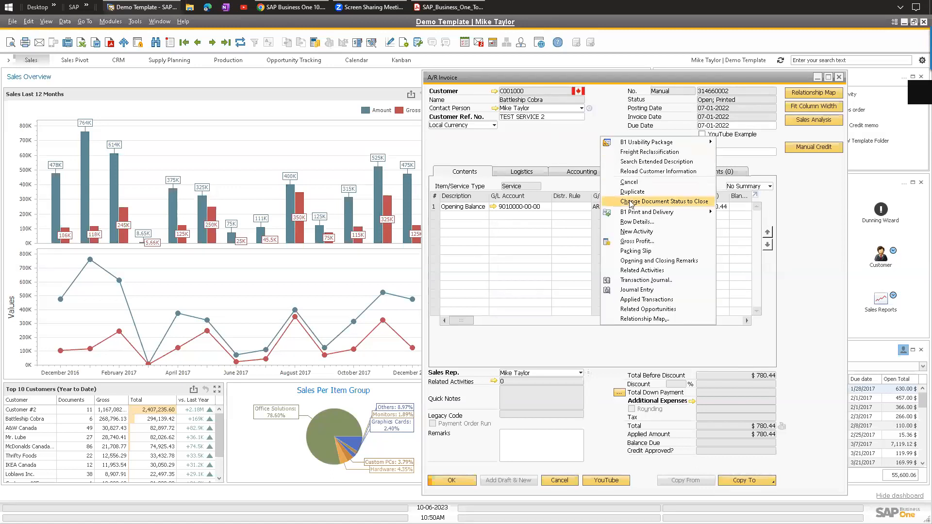
{"action": "left_click", "coordinate": [631, 203]}
{"action": "left_click", "coordinate": [452, 482]}
{"action": "left_click", "coordinate": [360, 291]}
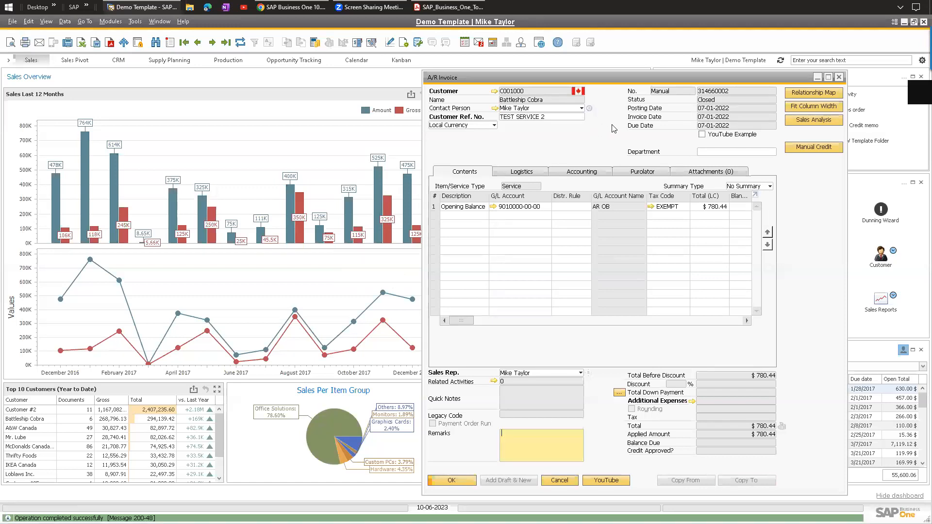
{"action": "key", "text": "Escape"}
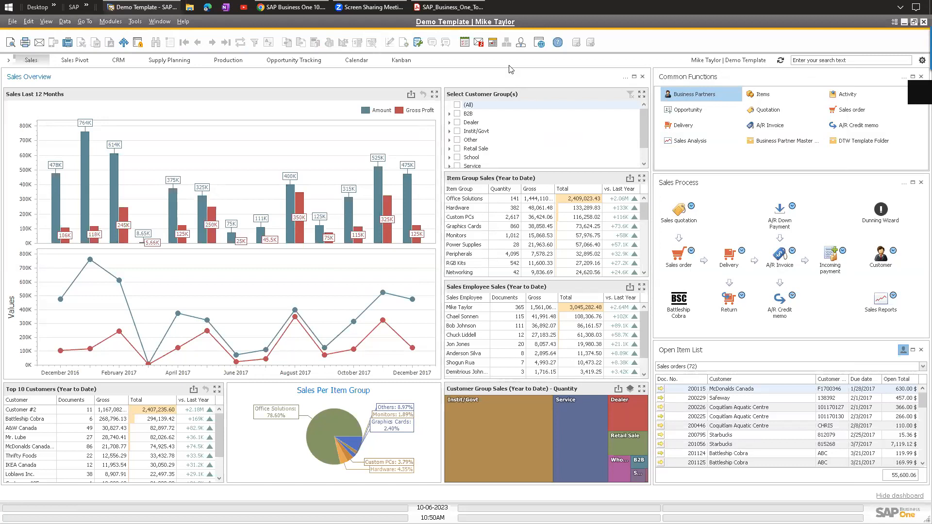
Start a new A/P invoice for vendor V001000.
{"action": "left_click", "coordinate": [111, 21]}
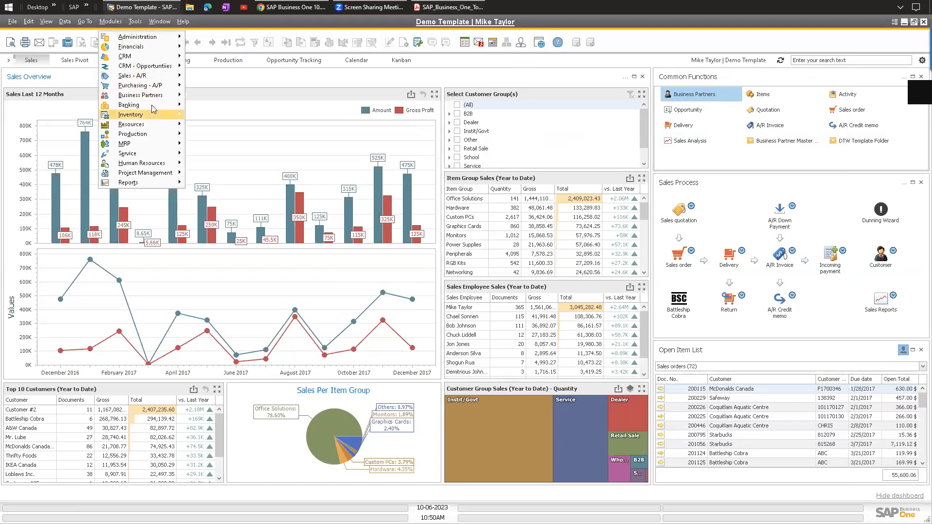
{"action": "mouse_move", "coordinate": [155, 86]}
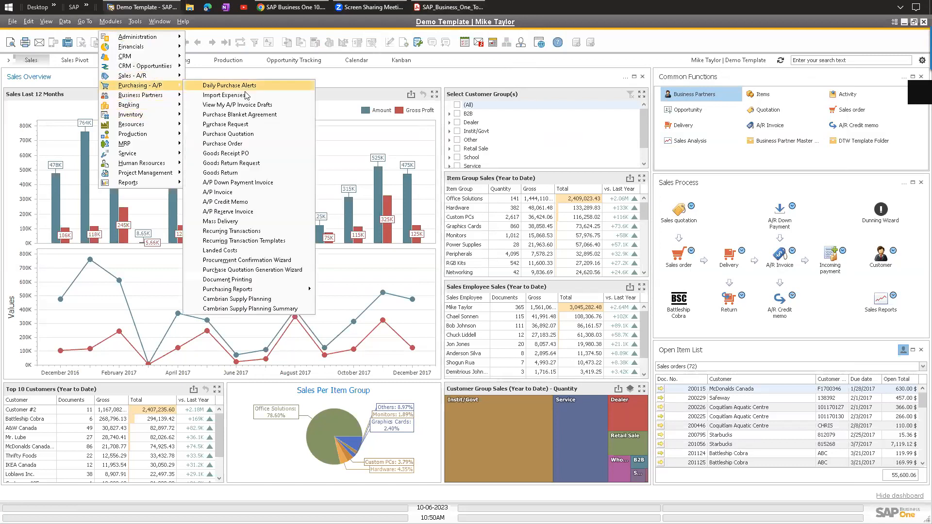
{"action": "left_click", "coordinate": [230, 193]}
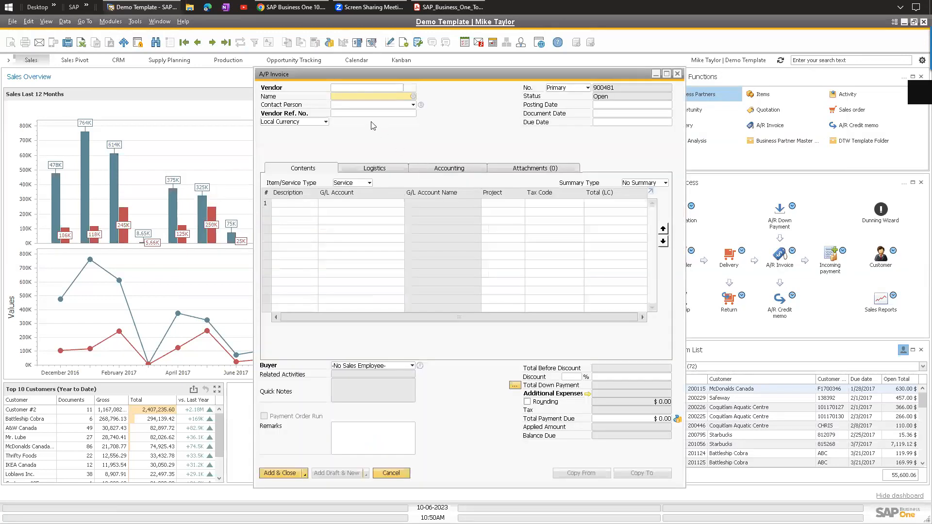
{"action": "key", "text": "Tab"}
{"action": "double_click", "coordinate": [158, 145]}
Set the invoice lines to Service type and describe the first line as Rent.
{"action": "left_click", "coordinate": [347, 183]}
{"action": "left_click", "coordinate": [346, 192]}
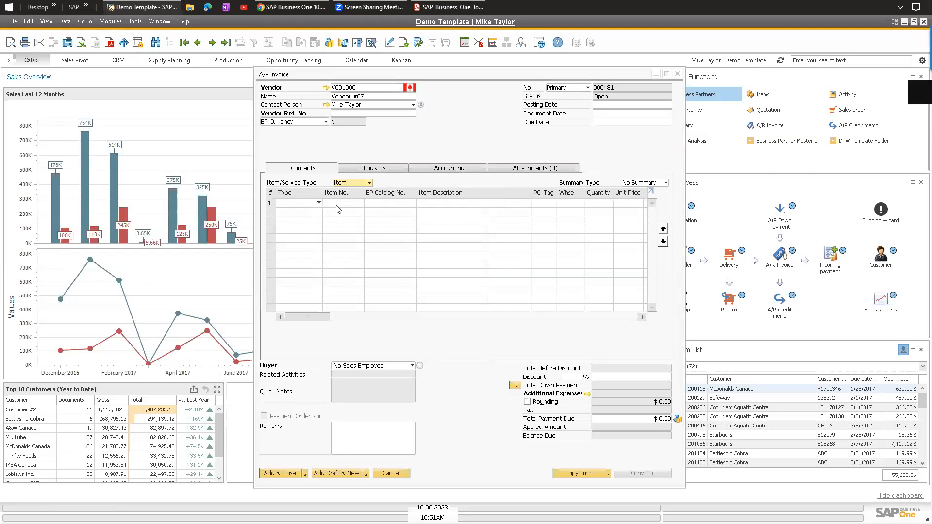
{"action": "left_click", "coordinate": [587, 473]}
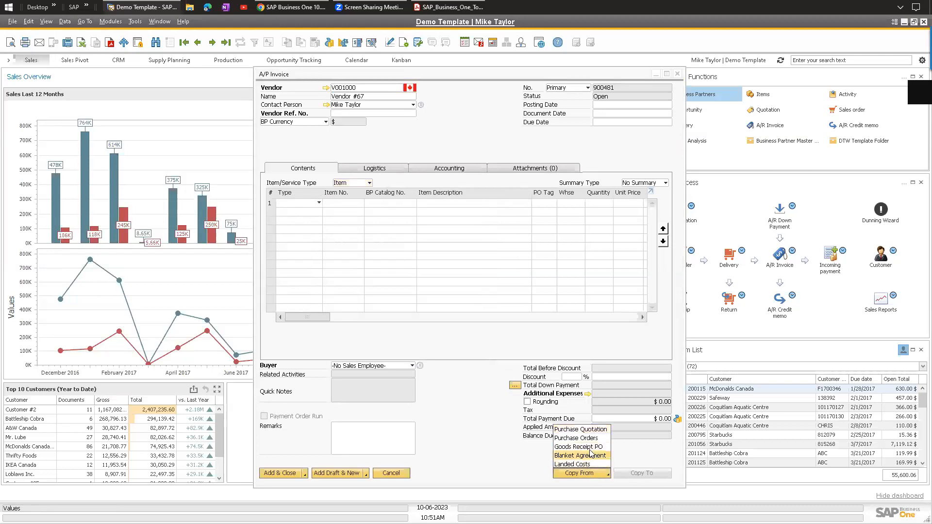
{"action": "left_click", "coordinate": [452, 127]}
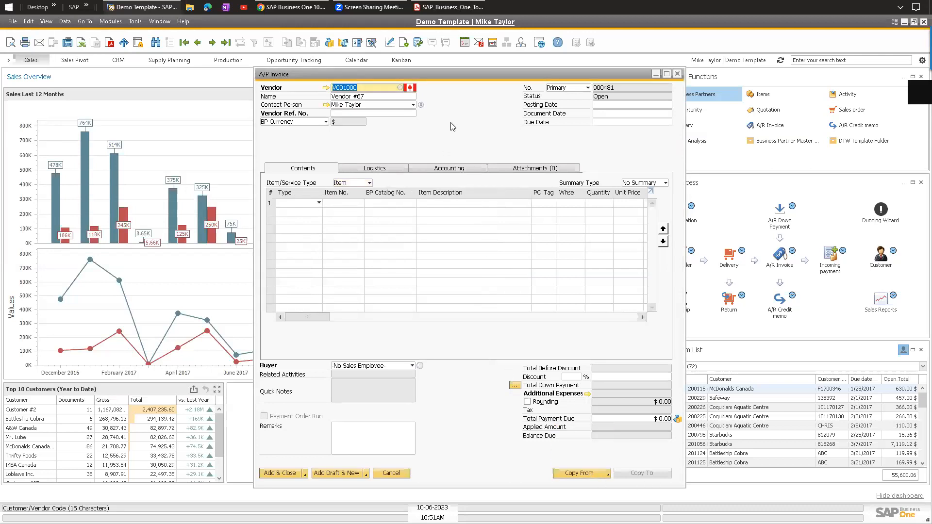
{"action": "left_click", "coordinate": [352, 183]}
{"action": "left_click", "coordinate": [348, 204]}
{"action": "type", "text": "Rent"}
{"action": "key", "text": "Tab"}
{"action": "type", "text": "6"}
{"action": "key", "text": "Tab"}
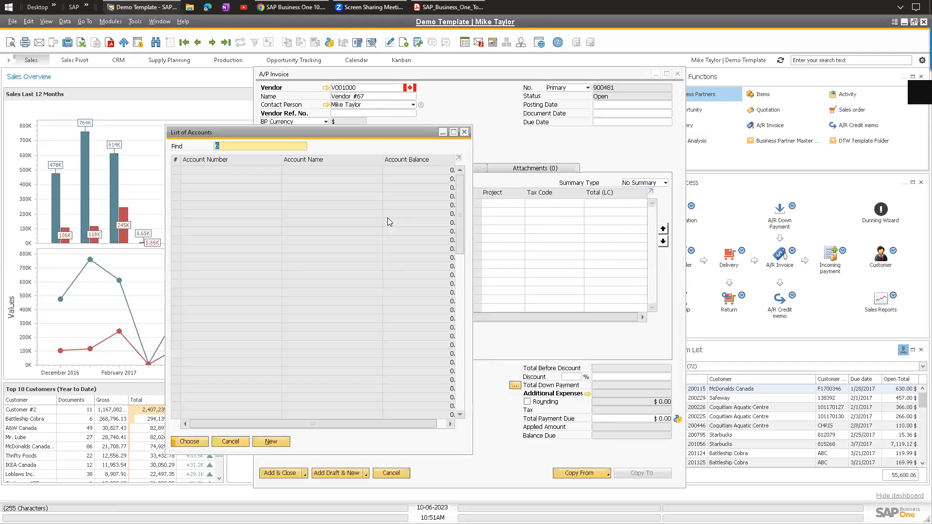
{"action": "double_click", "coordinate": [307, 190]}
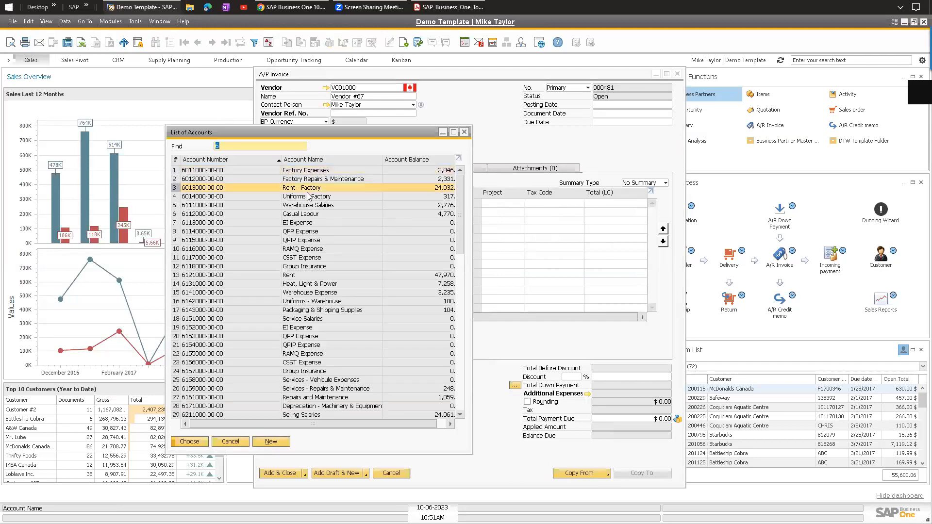
{"action": "left_click", "coordinate": [593, 204]}
{"action": "left_click", "coordinate": [608, 105]}
{"action": "key", "text": "Tab"}
{"action": "key", "text": "Tab"}
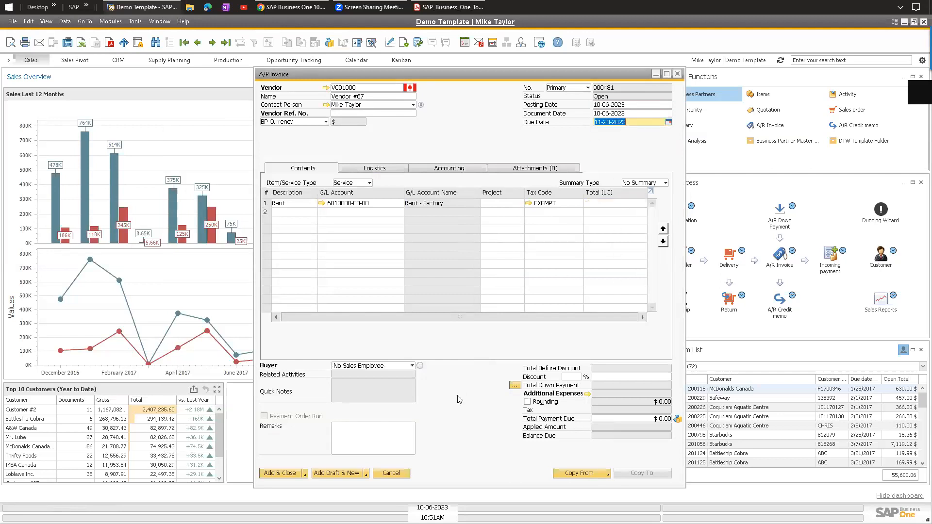
Enter a 1000 line total and paste in the vendor reference number.
{"action": "left_click", "coordinate": [606, 202]}
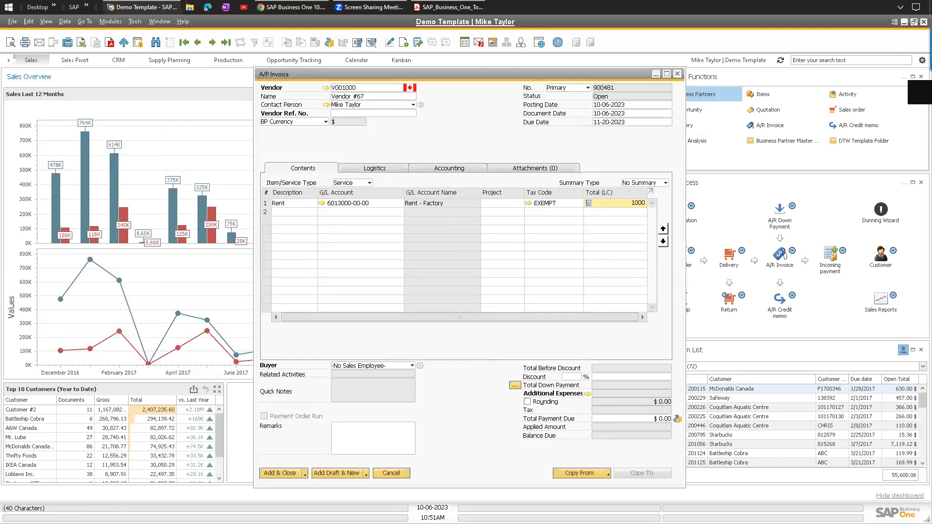
{"action": "type", "text": "1000"}
{"action": "key", "text": "Tab"}
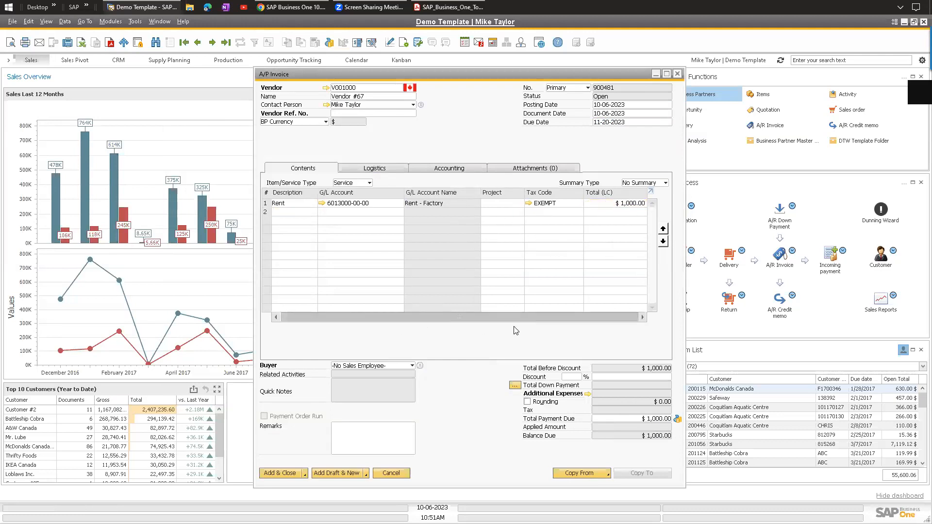
{"action": "left_click", "coordinate": [349, 115]}
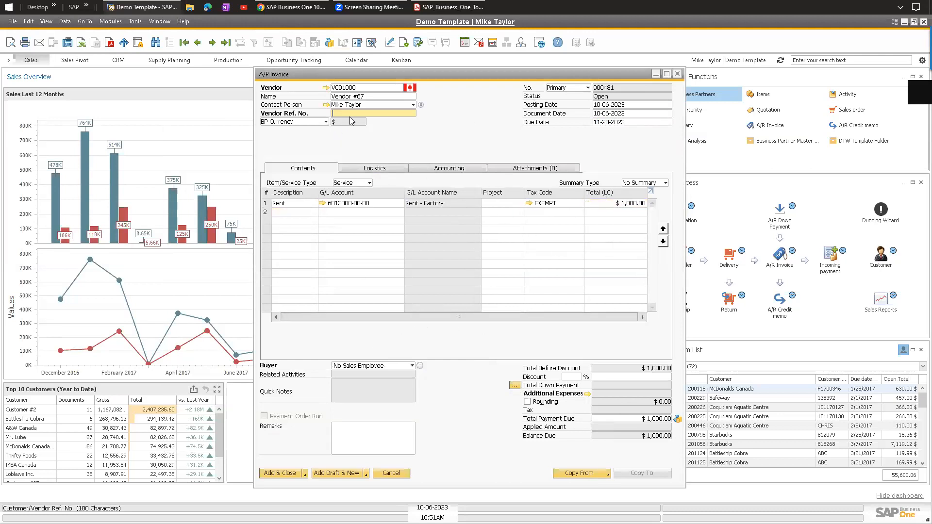
{"action": "type", "text": "162267836"}
{"action": "left_click", "coordinate": [553, 89]}
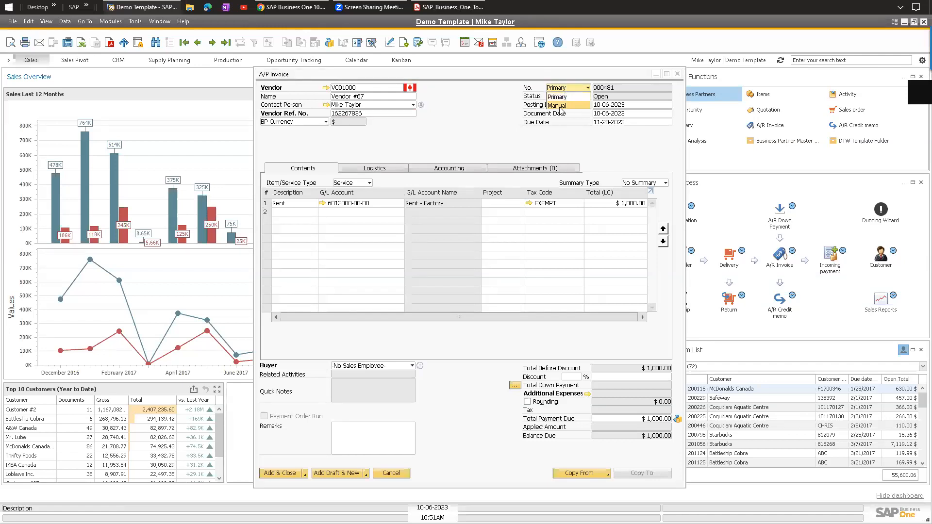
{"action": "left_click", "coordinate": [559, 105]}
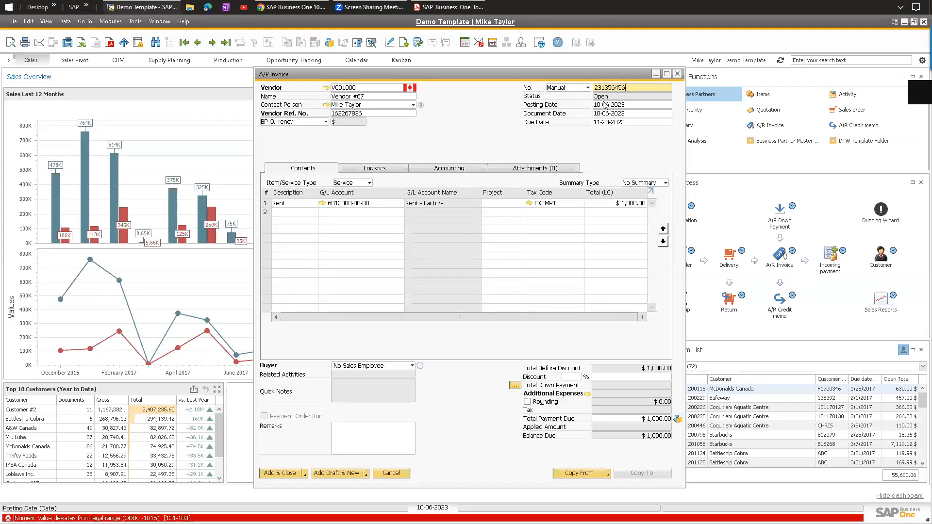
{"action": "left_click", "coordinate": [587, 88]}
{"action": "left_click", "coordinate": [583, 96]}
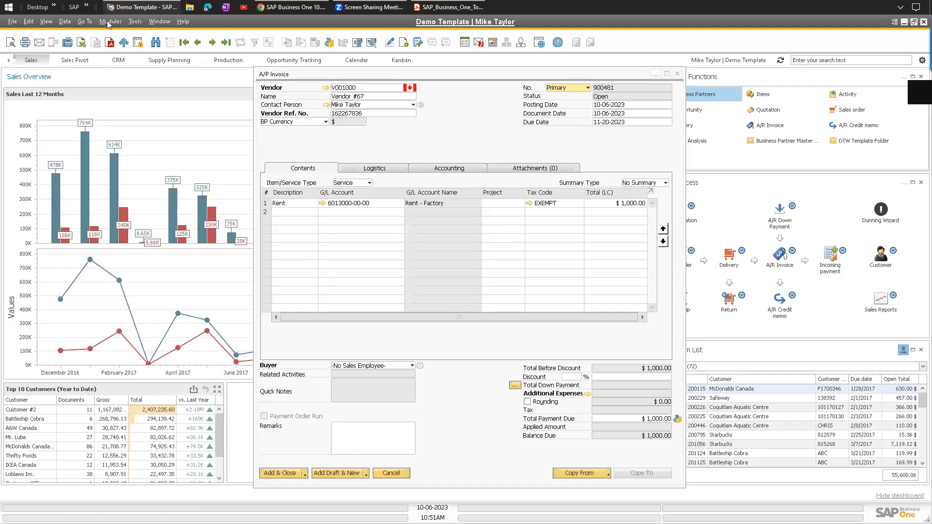
{"action": "double_click", "coordinate": [368, 113]}
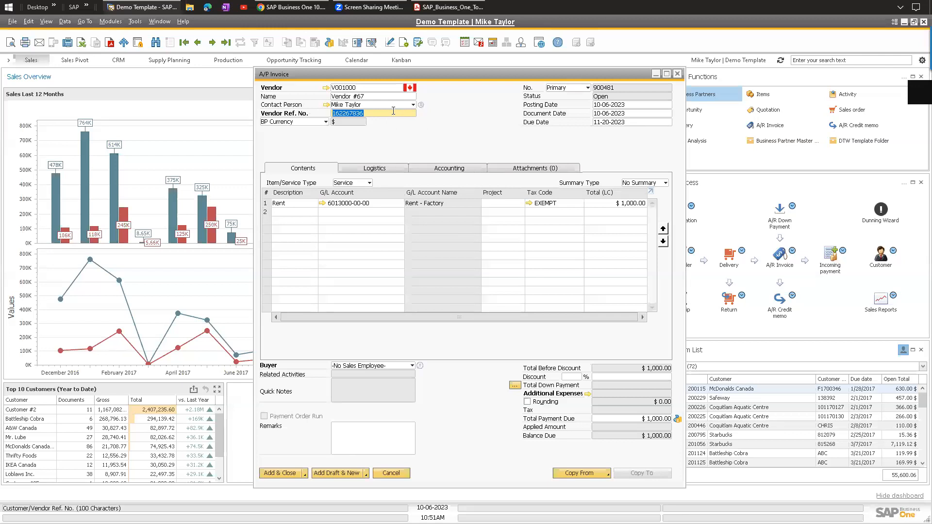
{"action": "left_click", "coordinate": [385, 113]}
{"action": "left_click", "coordinate": [298, 113]}
{"action": "left_click", "coordinate": [567, 87]}
{"action": "left_click", "coordinate": [421, 173]}
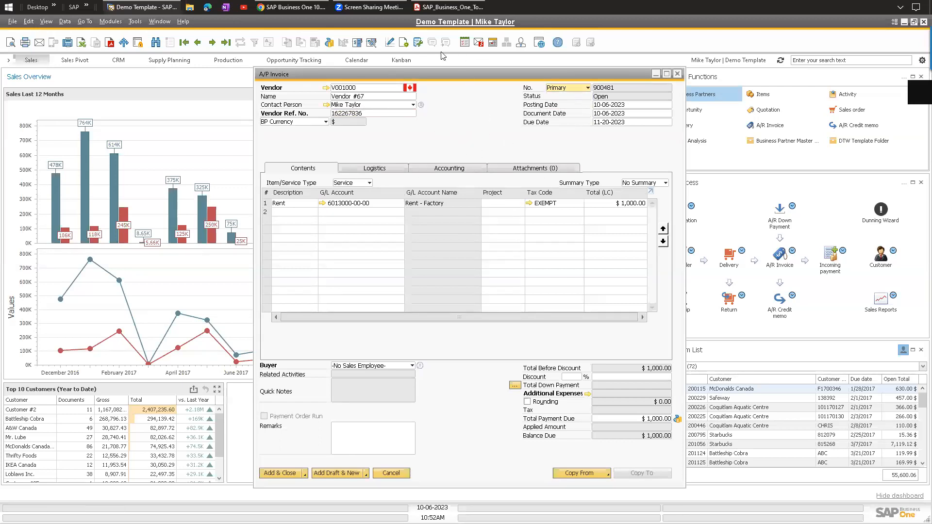
{"action": "left_click", "coordinate": [417, 42]}
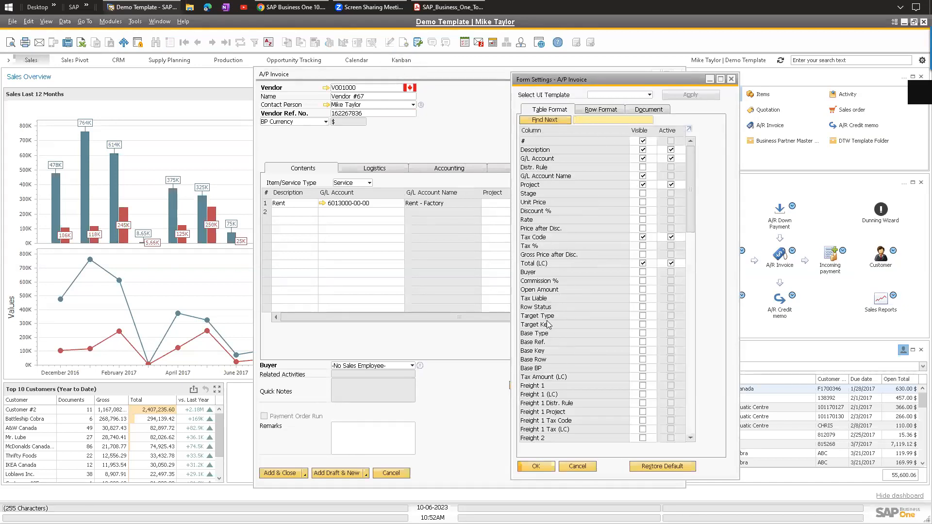
Show an active Tax Amount (LC) column placed next to Tax Code.
{"action": "scroll", "coordinate": [561, 336], "scroll_direction": "down", "scroll_amount": 1}
{"action": "left_click", "coordinate": [642, 359]}
{"action": "left_click_drag", "start_coordinate": [570, 362], "coordinate": [572, 235]}
{"action": "left_click", "coordinate": [536, 466]}
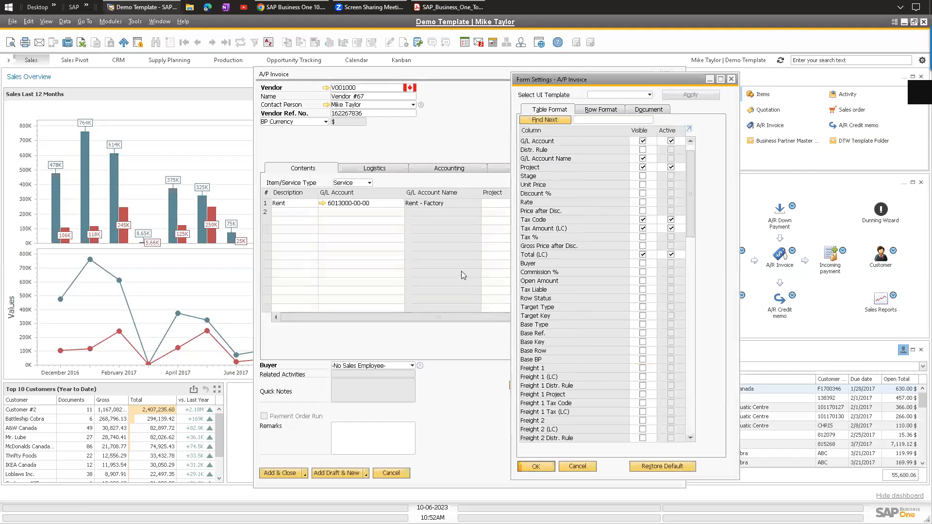
Change the rent line's tax code from EXEMPT to GST and review its tax distribution.
{"action": "left_click_drag", "start_coordinate": [444, 315], "coordinate": [505, 319]}
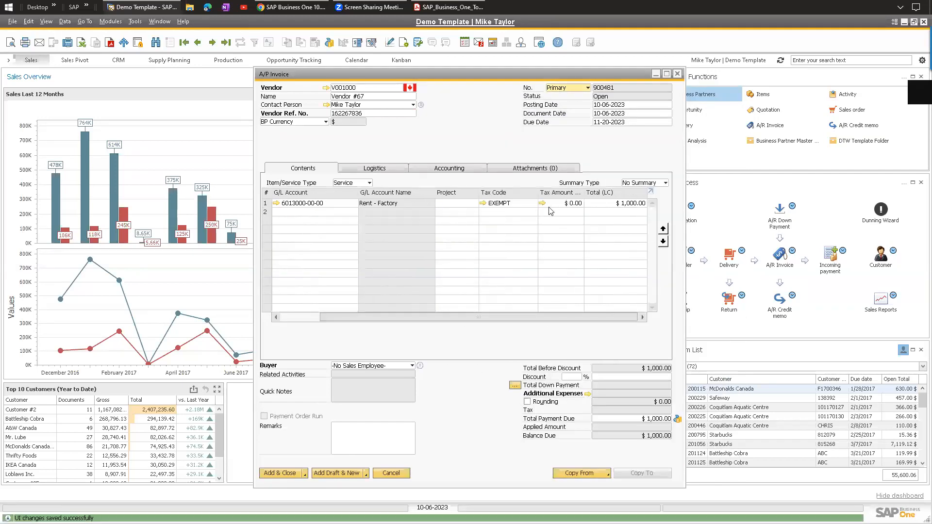
{"action": "left_click", "coordinate": [509, 203]}
{"action": "type", "text": "gst"}
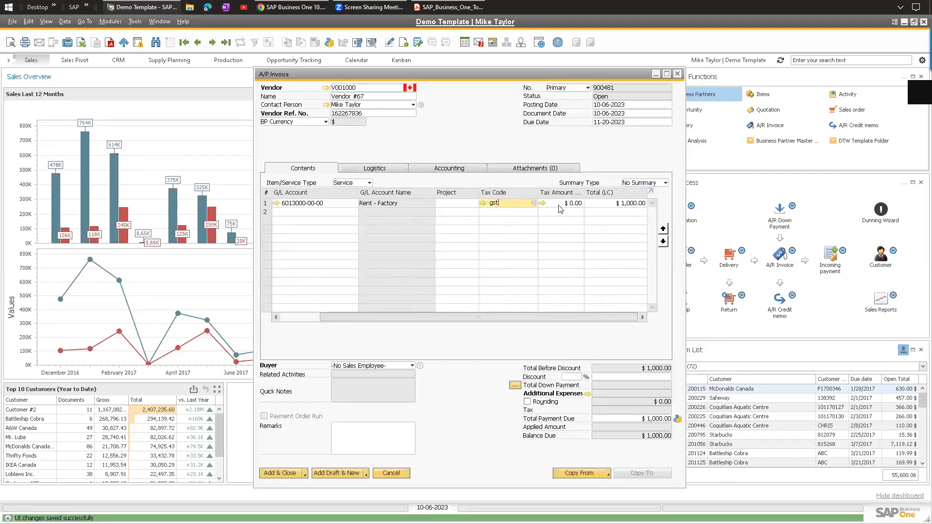
{"action": "key", "text": "Tab"}
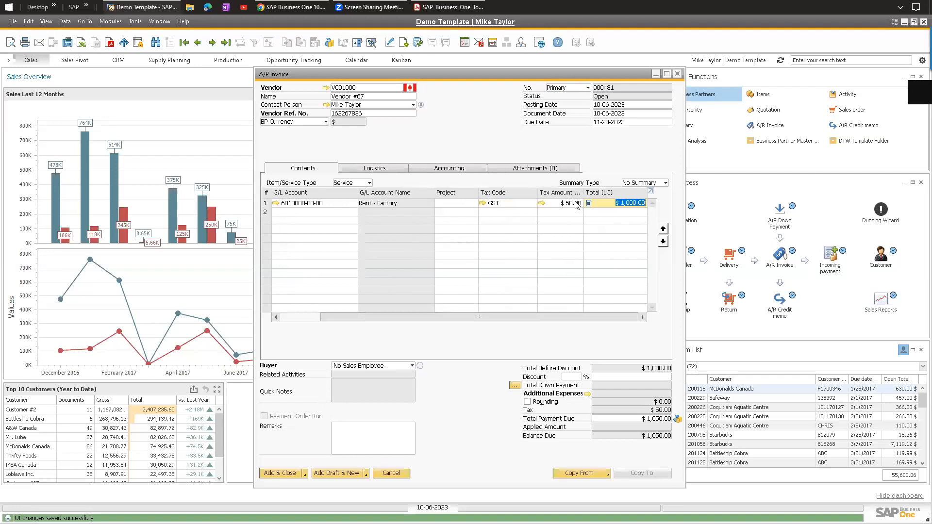
{"action": "left_click", "coordinate": [543, 204]}
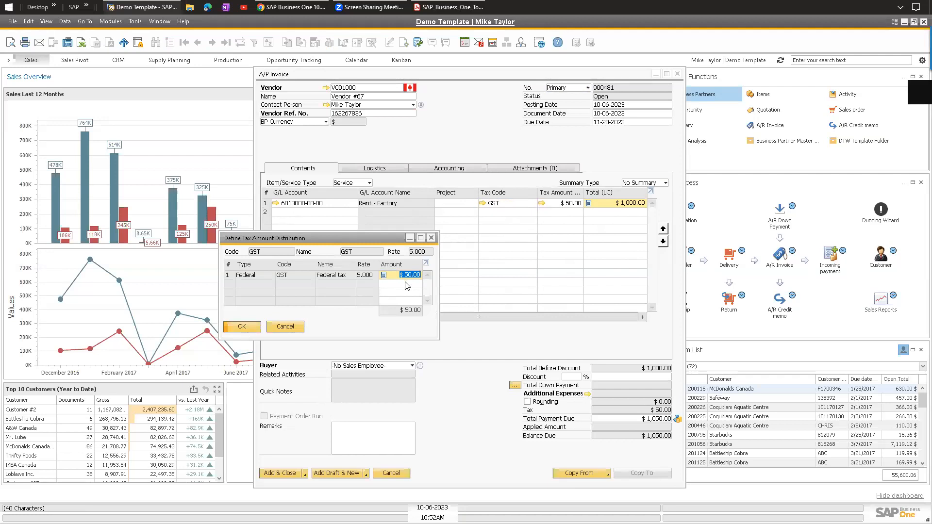
{"action": "left_click", "coordinate": [433, 239]}
{"action": "left_click", "coordinate": [330, 42]}
Look through the credit card, bank transfer, check and cash payment means.
{"action": "left_click_drag", "start_coordinate": [391, 166], "coordinate": [510, 137]}
{"action": "left_click", "coordinate": [490, 166]}
{"action": "left_click", "coordinate": [431, 166]}
{"action": "left_click", "coordinate": [374, 167]}
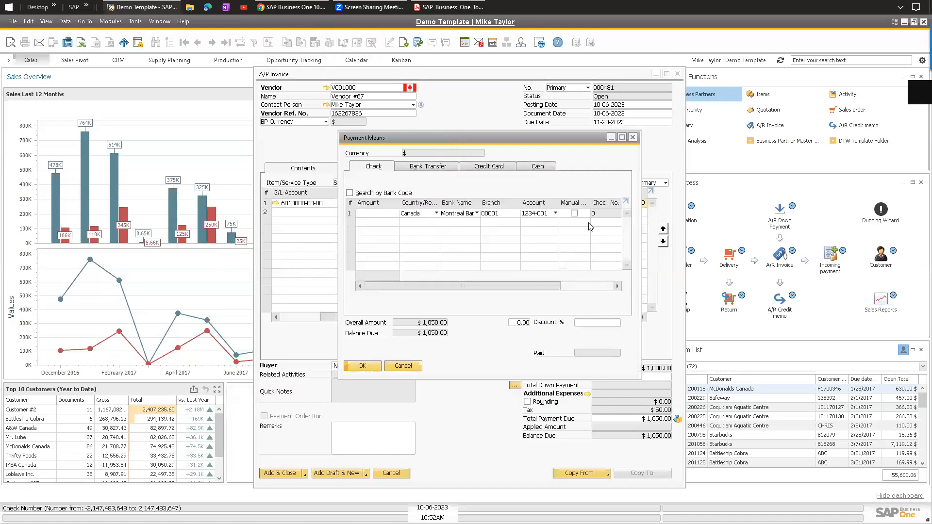
{"action": "left_click", "coordinate": [424, 167]}
{"action": "left_click", "coordinate": [536, 166]}
{"action": "left_click", "coordinate": [383, 166]}
{"action": "key", "text": "Escape"}
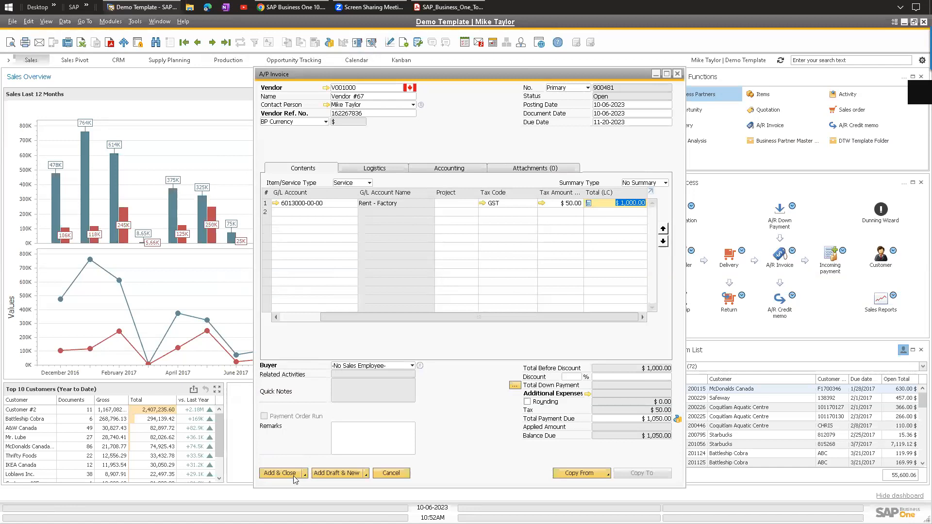
Fill the check amount with the $1,050.00 balance, then discard the invoice unsaved.
{"action": "left_click", "coordinate": [329, 42]}
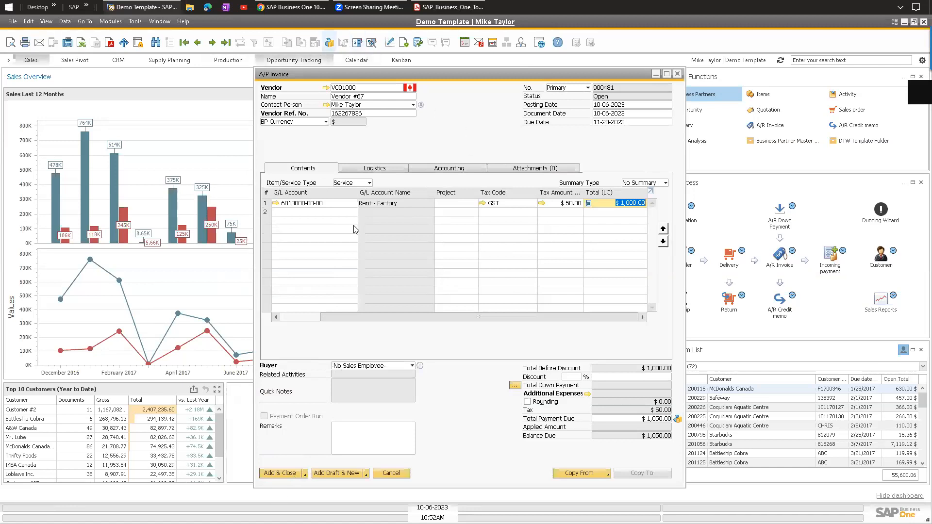
{"action": "left_click", "coordinate": [381, 215]}
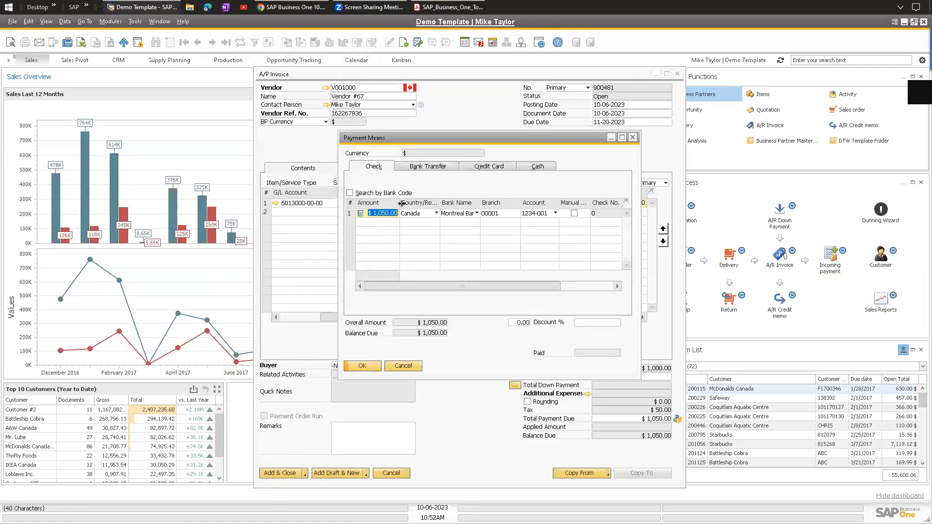
{"action": "key", "text": "ctrl+b"}
{"action": "key", "text": "Tab"}
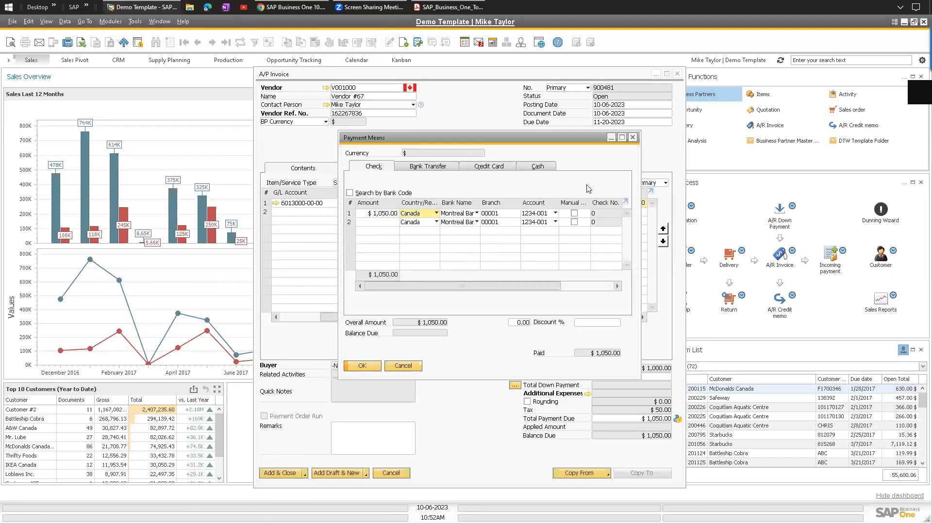
{"action": "key", "text": "Return"}
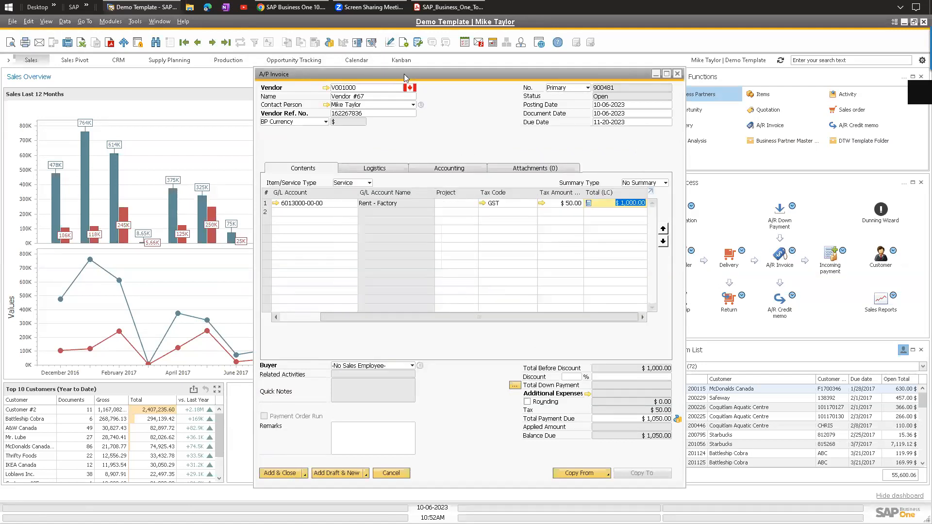
{"action": "key", "text": "Escape"}
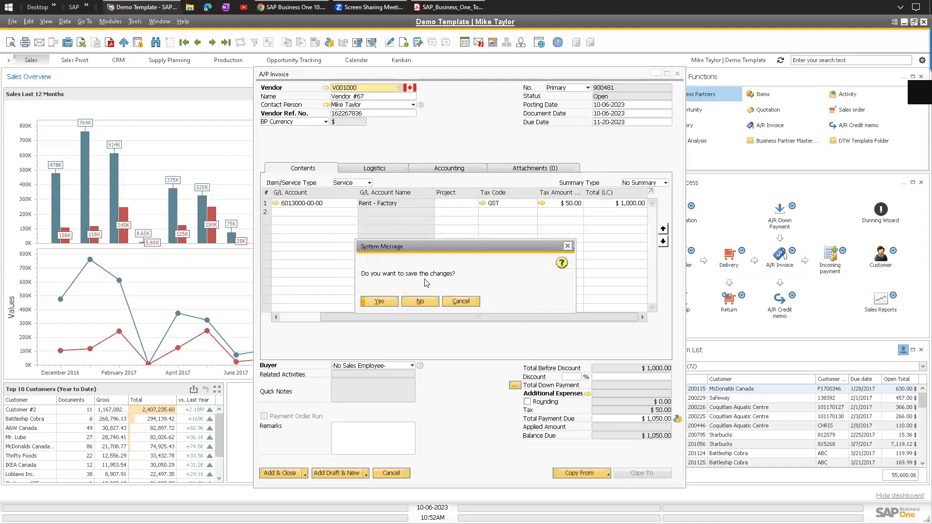
{"action": "left_click", "coordinate": [420, 301]}
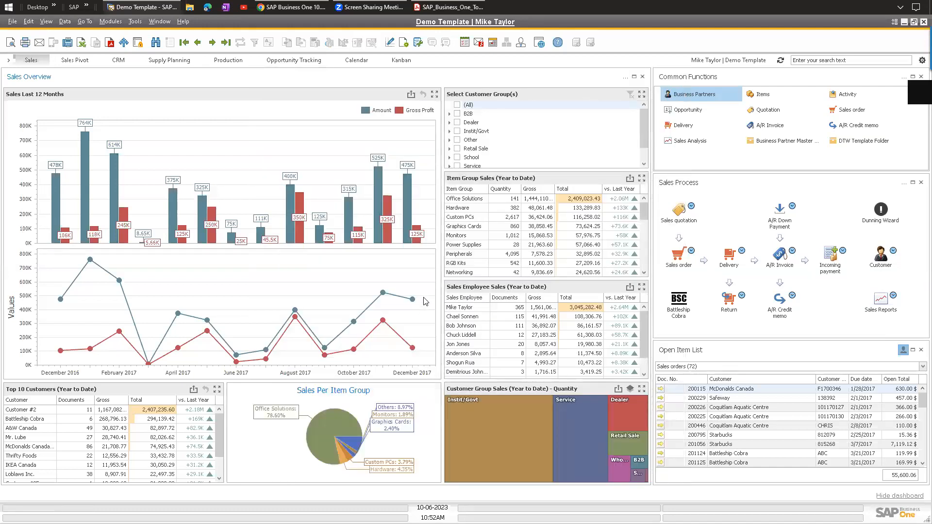
Start a new incoming payment from Battleship Cobra and tick four of its open invoices.
{"action": "left_click", "coordinate": [111, 22]}
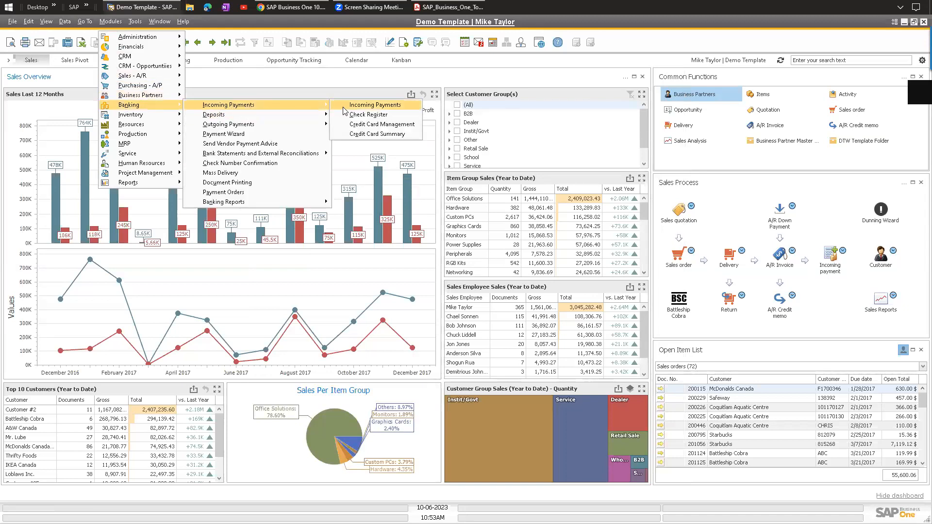
{"action": "left_click", "coordinate": [364, 105]}
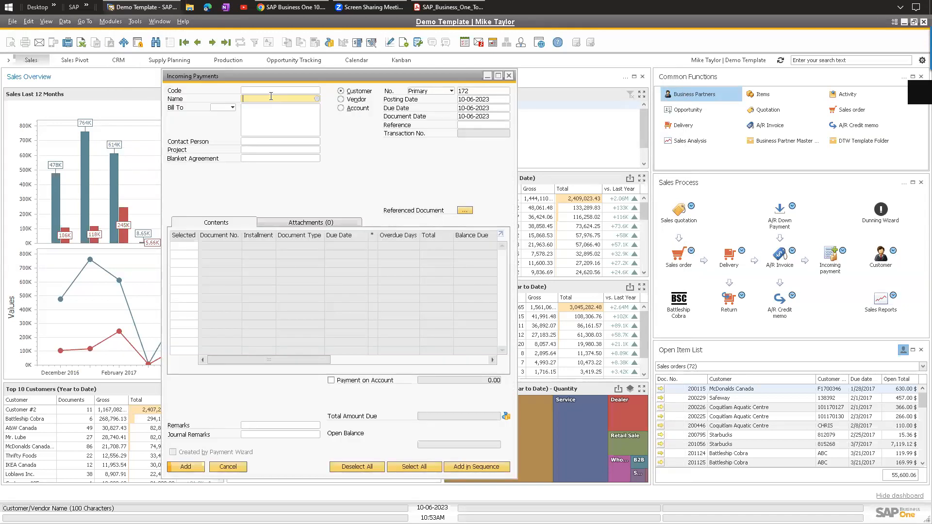
{"action": "type", "text": "batt"}
{"action": "key", "text": "Tab"}
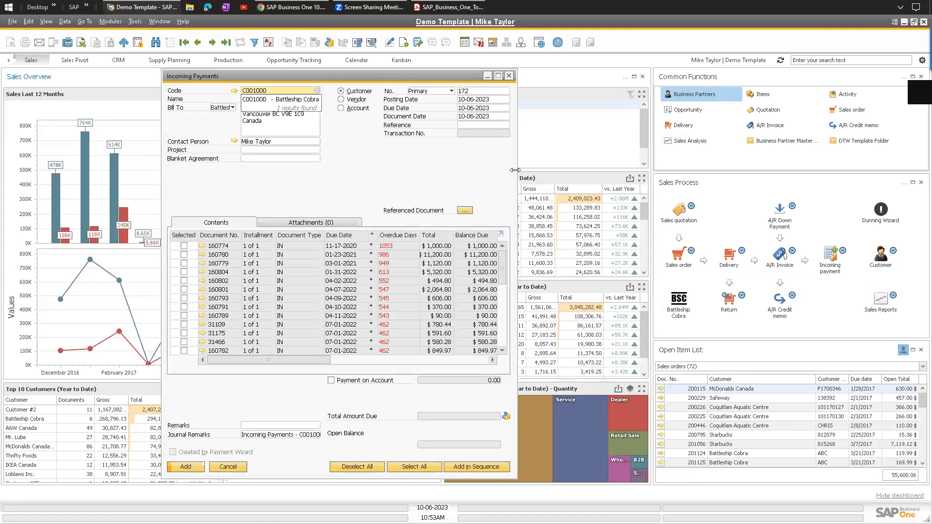
{"action": "left_click_drag", "start_coordinate": [515, 170], "coordinate": [759, 170]}
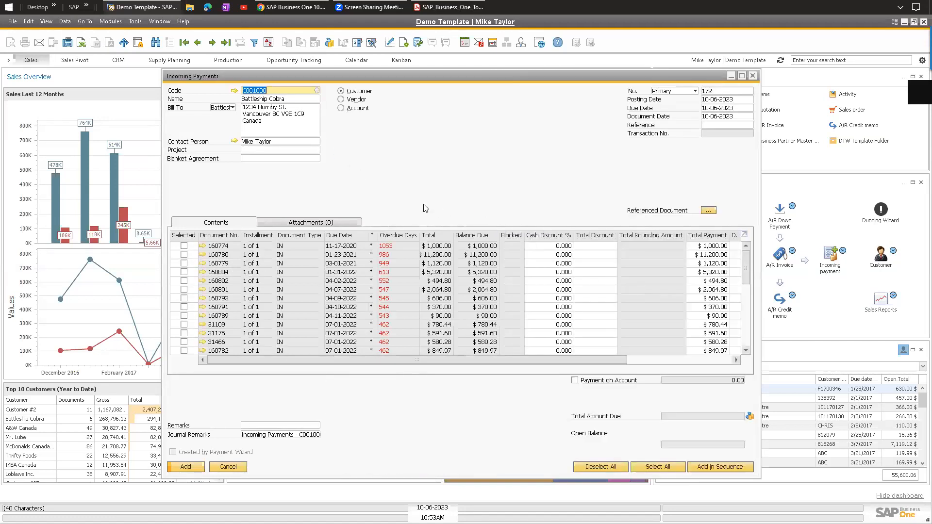
{"action": "left_click", "coordinate": [184, 245]}
{"action": "left_click", "coordinate": [185, 264]}
{"action": "left_click", "coordinate": [184, 281]}
{"action": "left_click", "coordinate": [184, 289]}
Change the first invoice's payment amount to $500.
{"action": "left_click", "coordinate": [710, 255]}
{"action": "key", "text": "Up"}
{"action": "type", "text": "50"}
{"action": "key", "text": "Tab"}
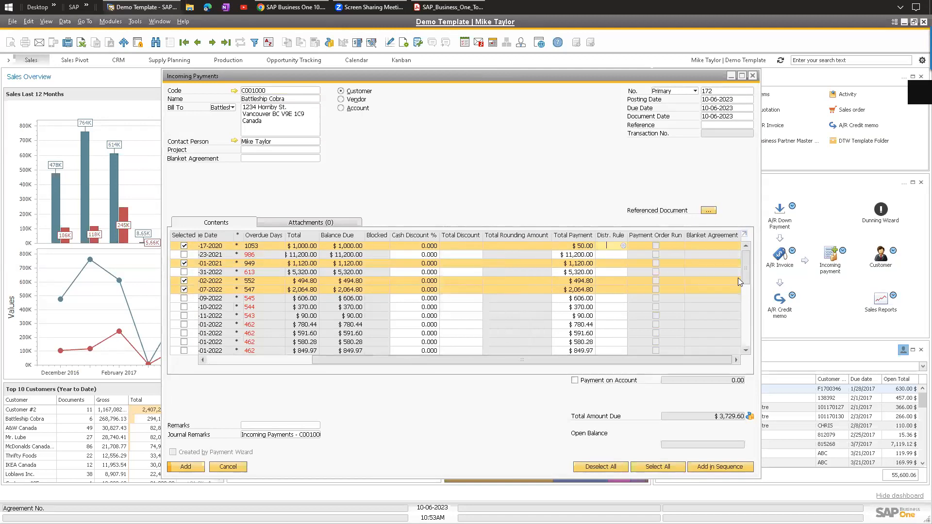
{"action": "left_click", "coordinate": [581, 245]}
{"action": "type", "text": "0"}
{"action": "key", "text": "Tab"}
{"action": "left_click_drag", "start_coordinate": [350, 359], "coordinate": [269, 361]}
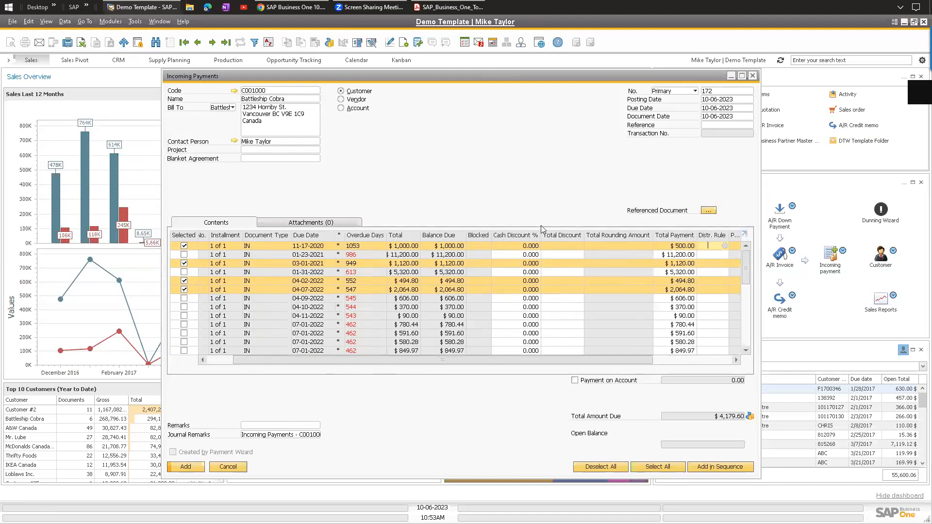
Review the bank transfer, cheque and credit card tabs in Payment Means.
{"action": "left_click", "coordinate": [329, 43]}
{"action": "left_click", "coordinate": [340, 175]}
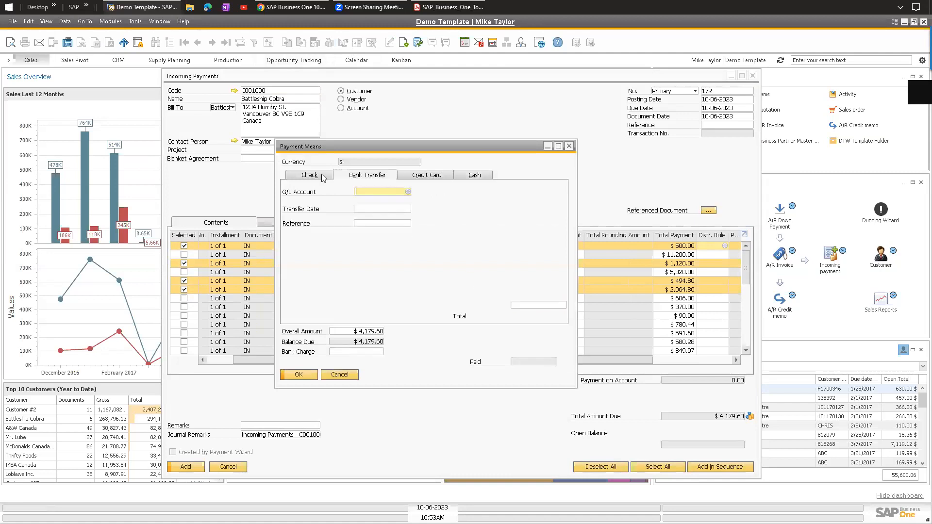
{"action": "left_click", "coordinate": [320, 176]}
{"action": "left_click", "coordinate": [415, 179]}
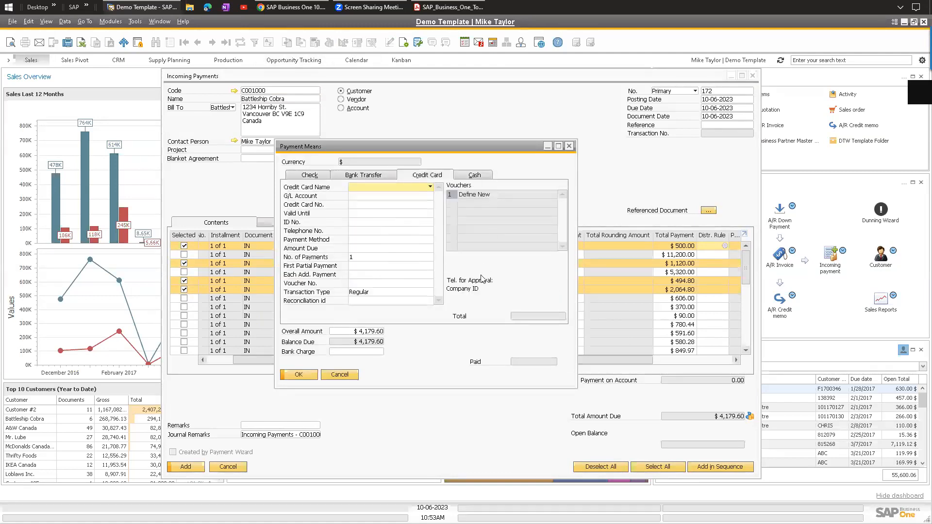
{"action": "left_click", "coordinate": [299, 175]}
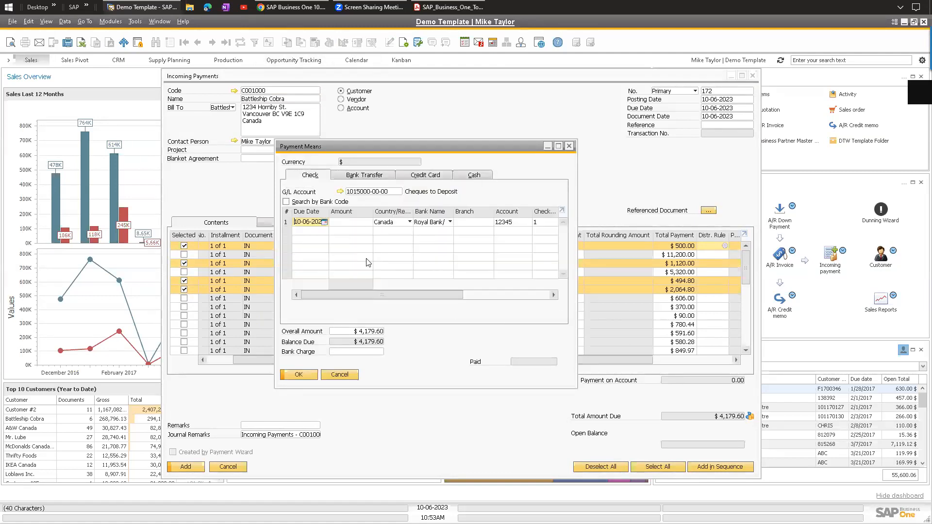
{"action": "left_click", "coordinate": [367, 225]}
{"action": "left_click", "coordinate": [545, 222]}
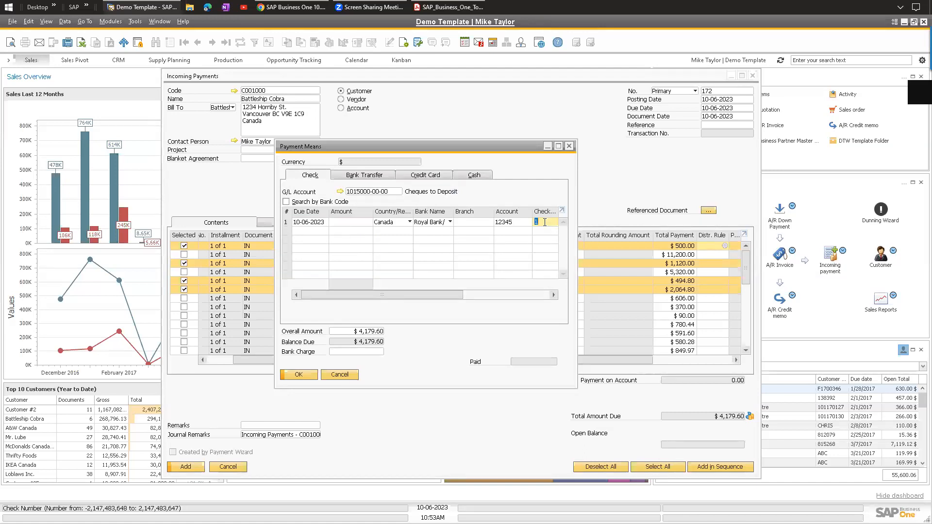
Cancel Payment Means and discard the incoming payment without saving.
{"action": "left_click", "coordinate": [340, 375]}
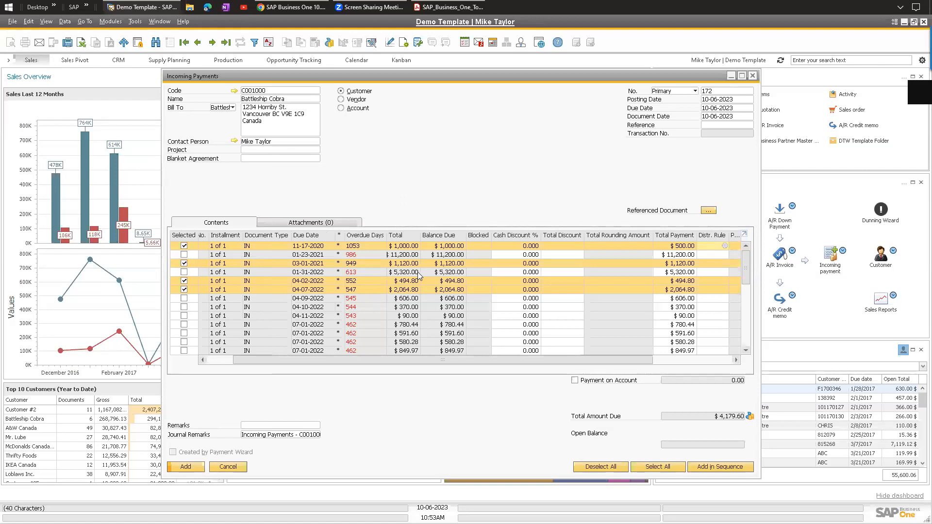
{"action": "key", "text": "Escape"}
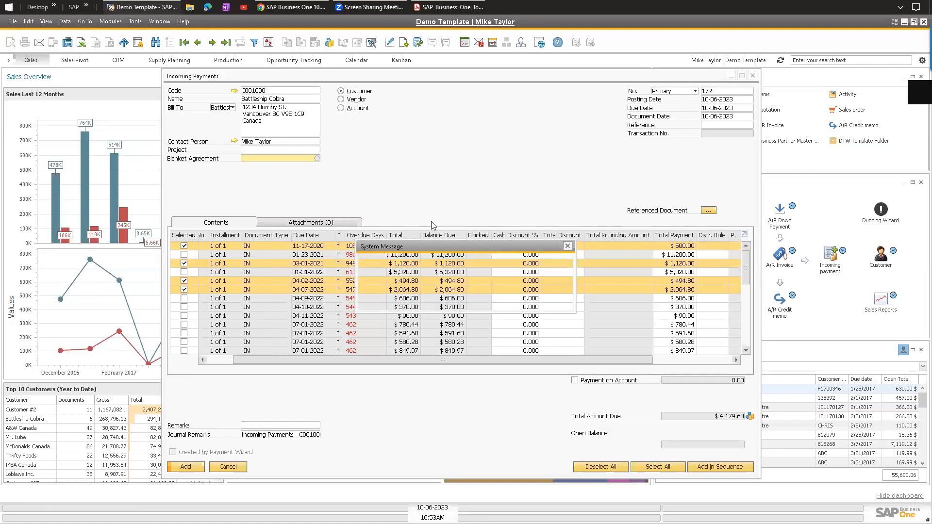
{"action": "left_click", "coordinate": [421, 301]}
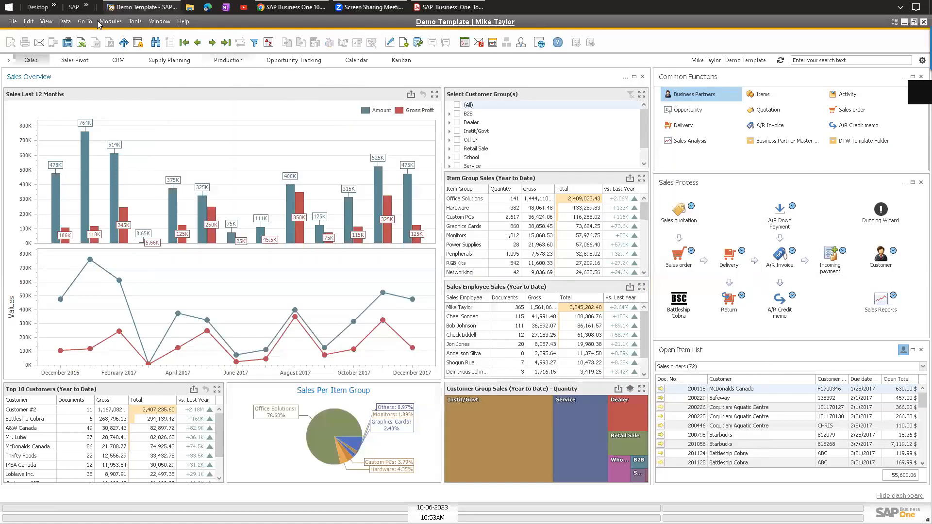
Start a new outgoing payment to Vendor #67 and tick invoices 900474 and 900475.
{"action": "left_click", "coordinate": [111, 21]}
{"action": "mouse_move", "coordinate": [178, 105]}
{"action": "mouse_move", "coordinate": [238, 127]}
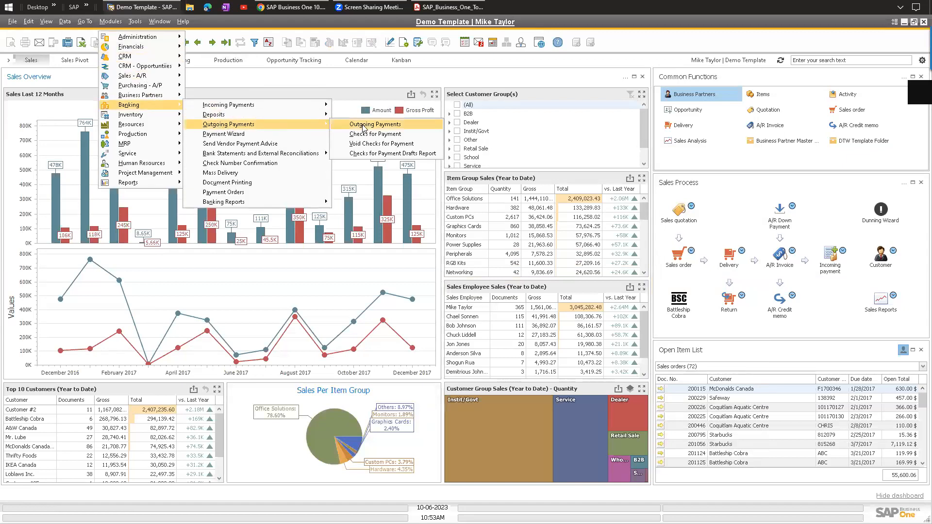
{"action": "left_click", "coordinate": [362, 126]}
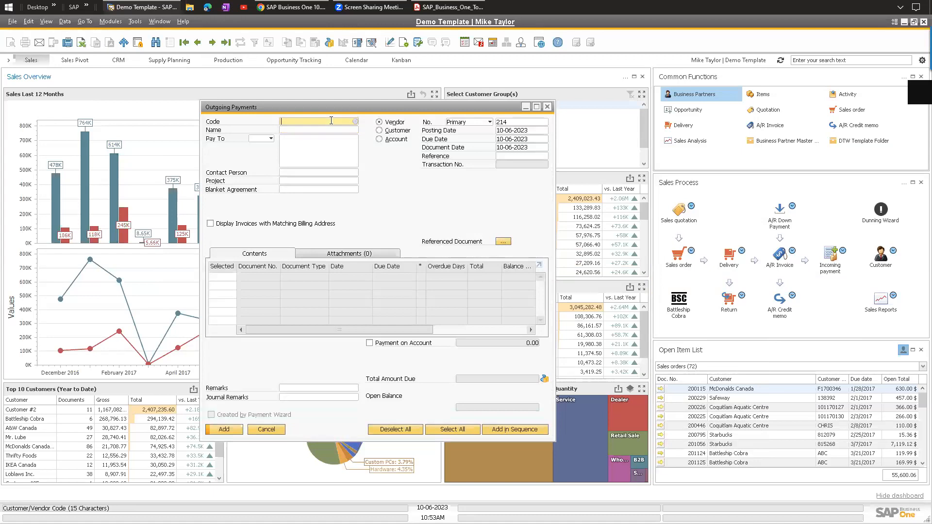
{"action": "left_click", "coordinate": [356, 121]}
{"action": "double_click", "coordinate": [119, 142]}
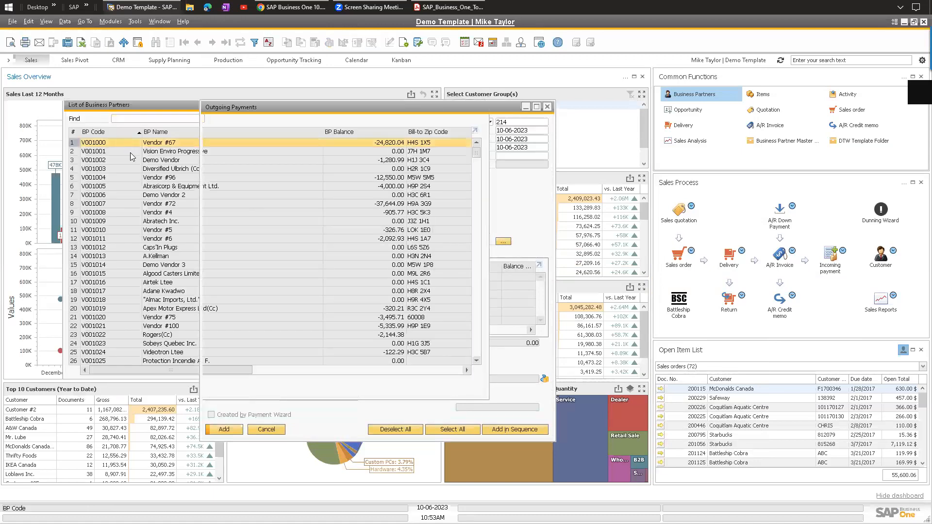
{"action": "left_click", "coordinate": [223, 278]}
{"action": "left_click", "coordinate": [223, 285]}
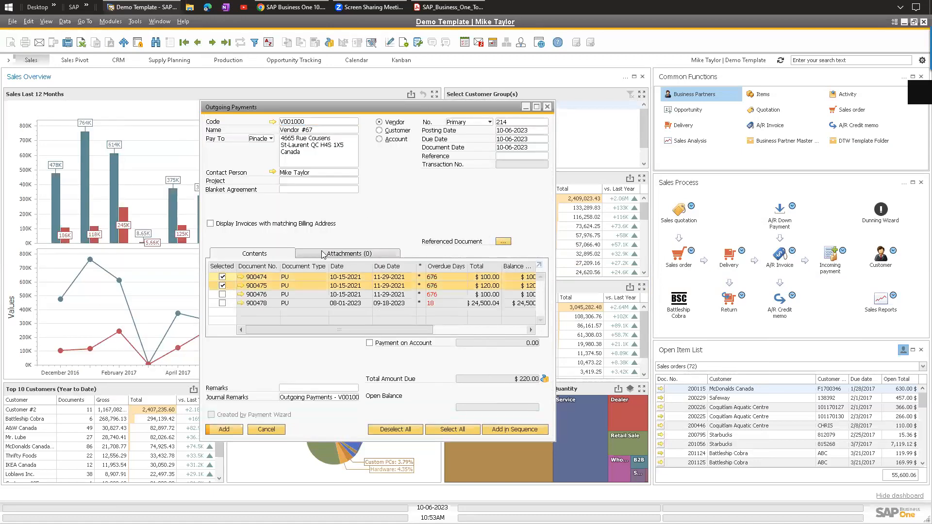
Fill the check amount with the $220.00 balance due in Payment Means, then close it.
{"action": "left_click", "coordinate": [329, 42]}
{"action": "left_click", "coordinate": [386, 214]}
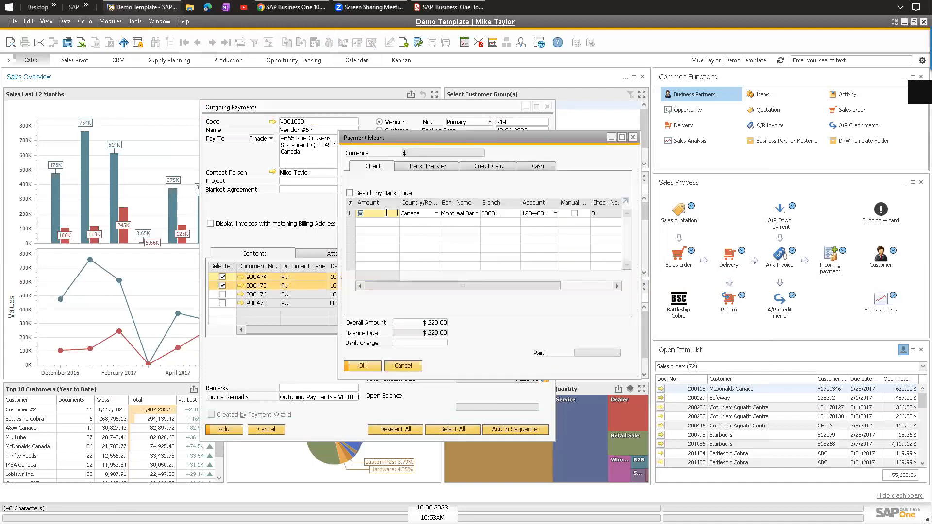
{"action": "key", "text": "ctrl+b"}
{"action": "left_click", "coordinate": [434, 167]}
{"action": "key", "text": "Escape"}
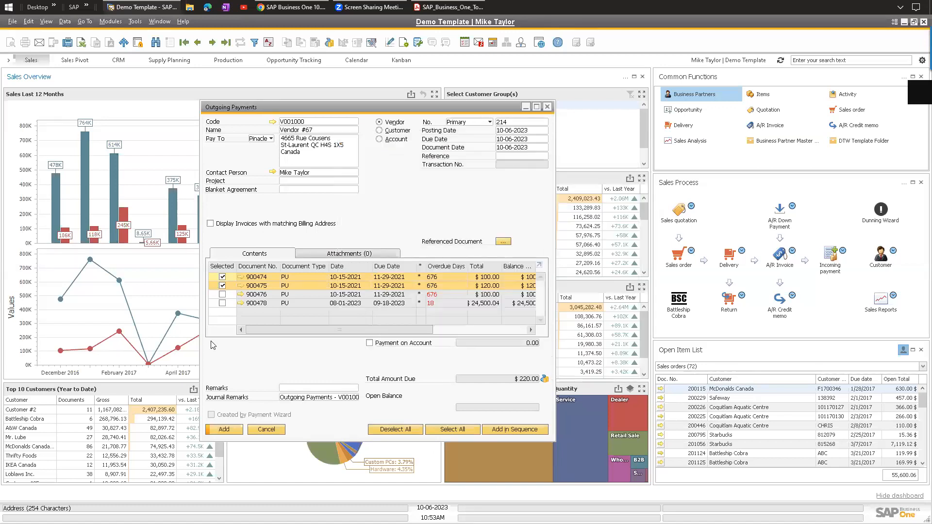
{"action": "left_click", "coordinate": [111, 22]}
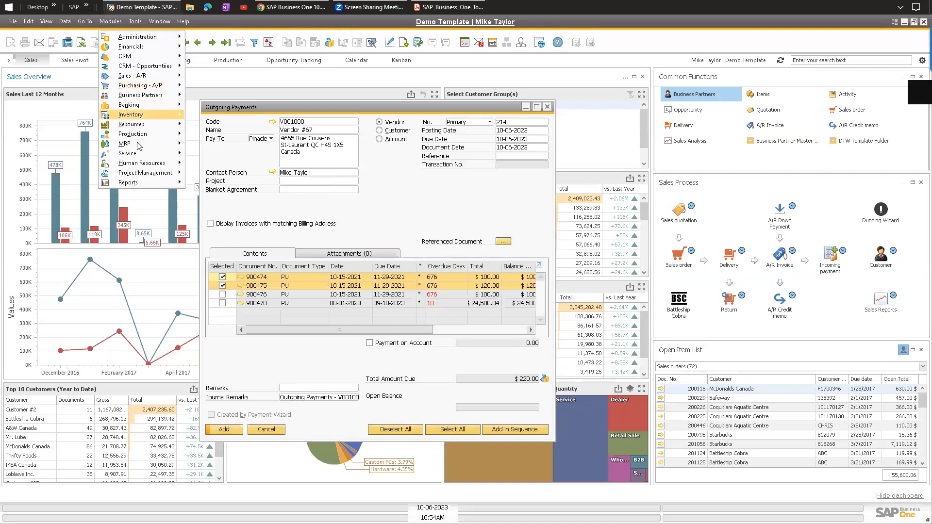
{"action": "mouse_move", "coordinate": [141, 85]}
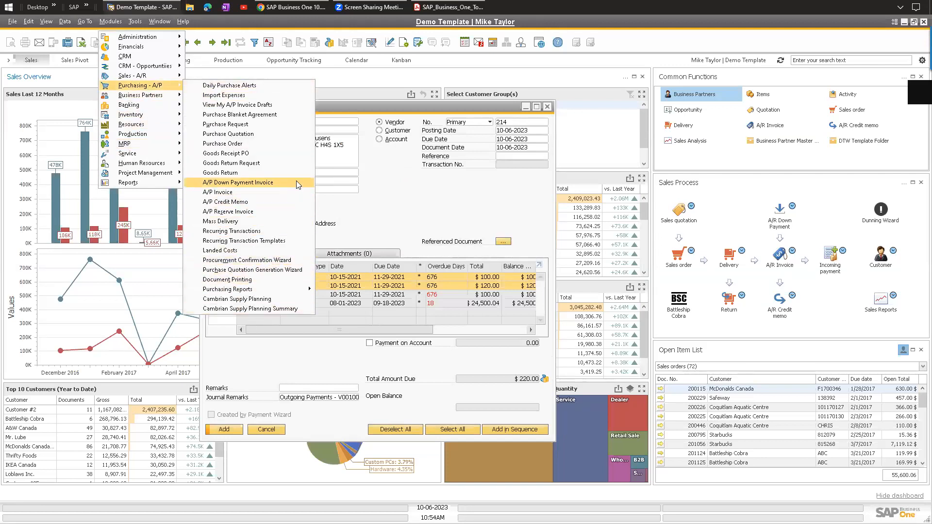
{"action": "mouse_move", "coordinate": [142, 105]}
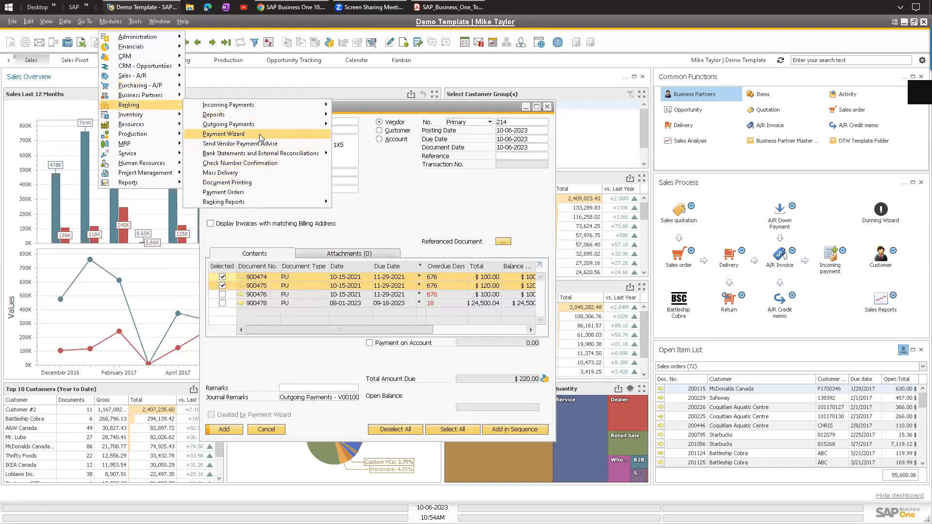
{"action": "left_click", "coordinate": [488, 210]}
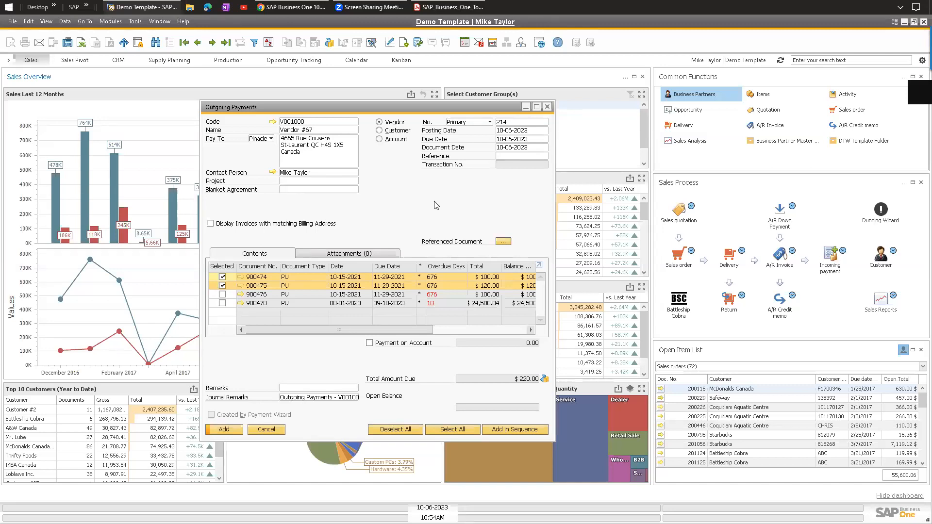
Close the outgoing payment draft without saving its changes.
{"action": "key", "text": "Escape"}
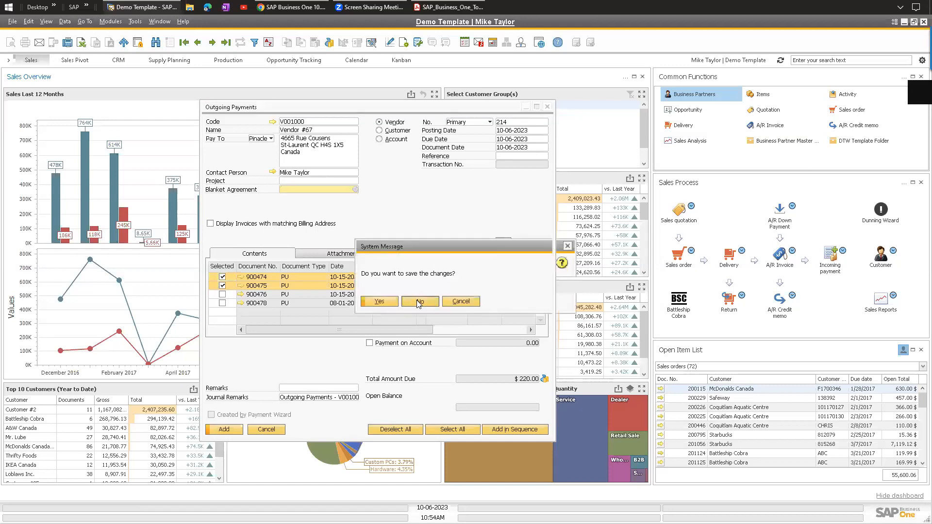
{"action": "left_click", "coordinate": [414, 301]}
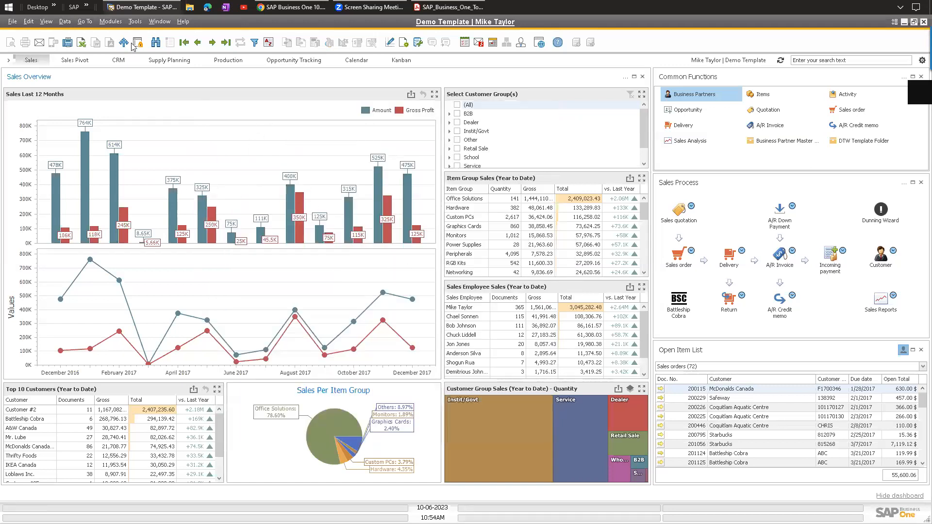
{"action": "left_click", "coordinate": [111, 21]}
Find Battleship Cobra in Business Partner Master Data and select its $580.28 account balance transaction.
{"action": "left_click", "coordinate": [369, 195]}
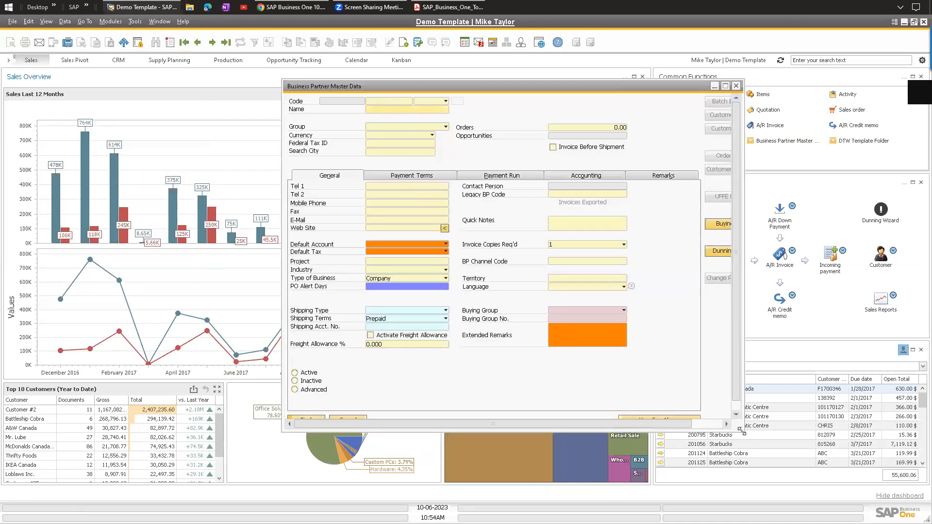
{"action": "left_click_drag", "start_coordinate": [472, 86], "coordinate": [348, 87]}
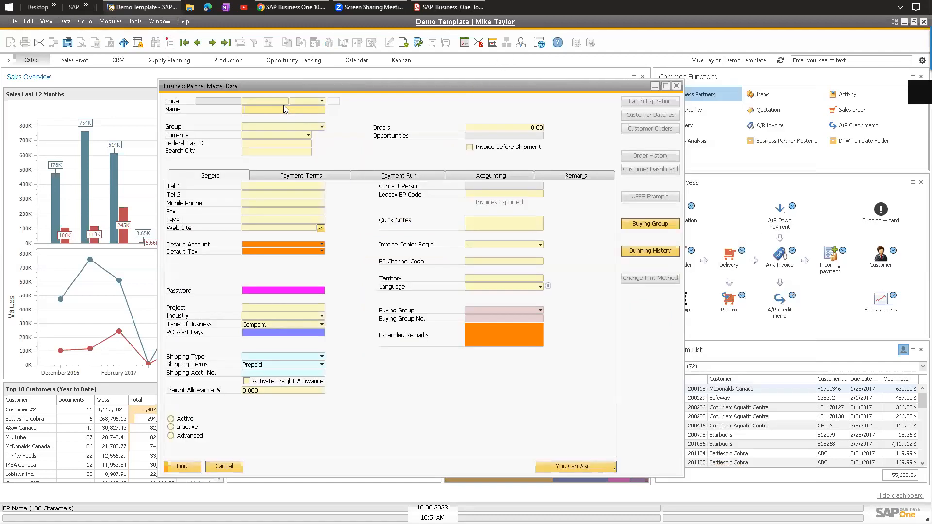
{"action": "type", "text": "att"}
{"action": "left_click", "coordinate": [181, 466]}
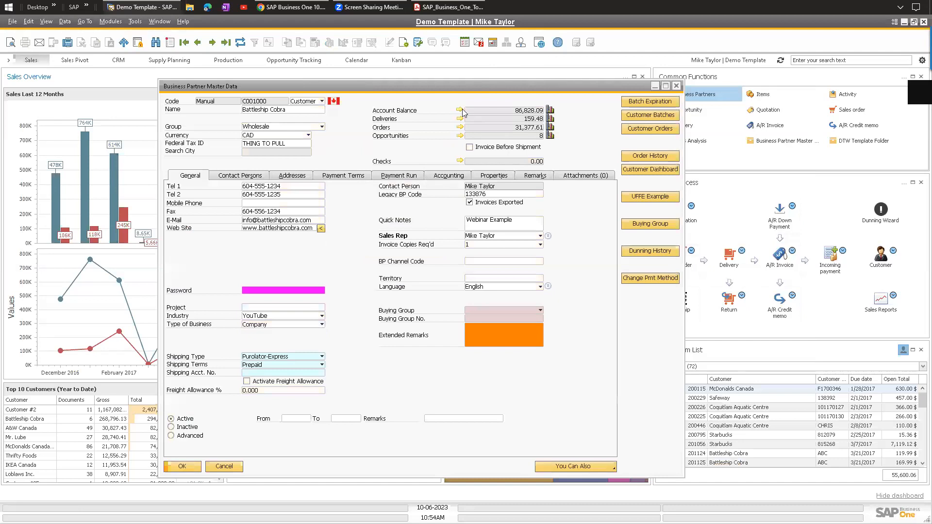
{"action": "left_click", "coordinate": [460, 111]}
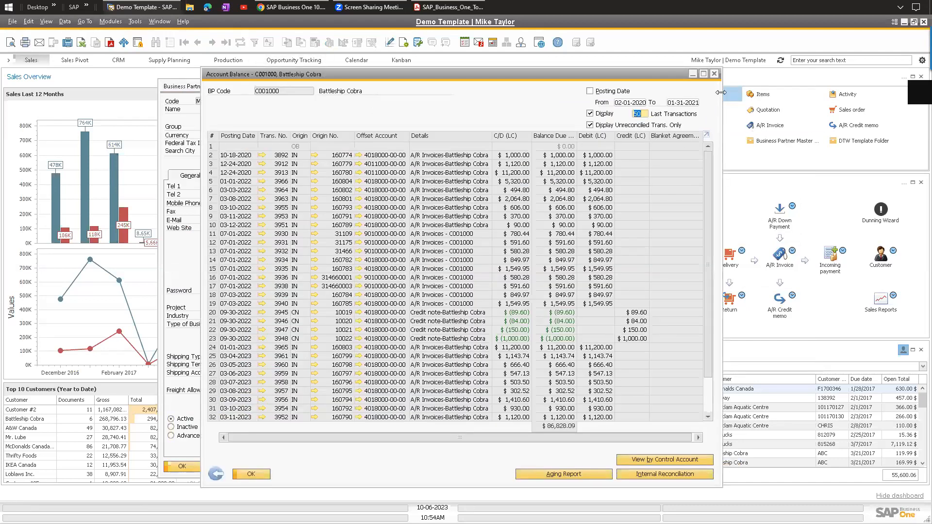
{"action": "left_click_drag", "start_coordinate": [722, 92], "coordinate": [798, 93]}
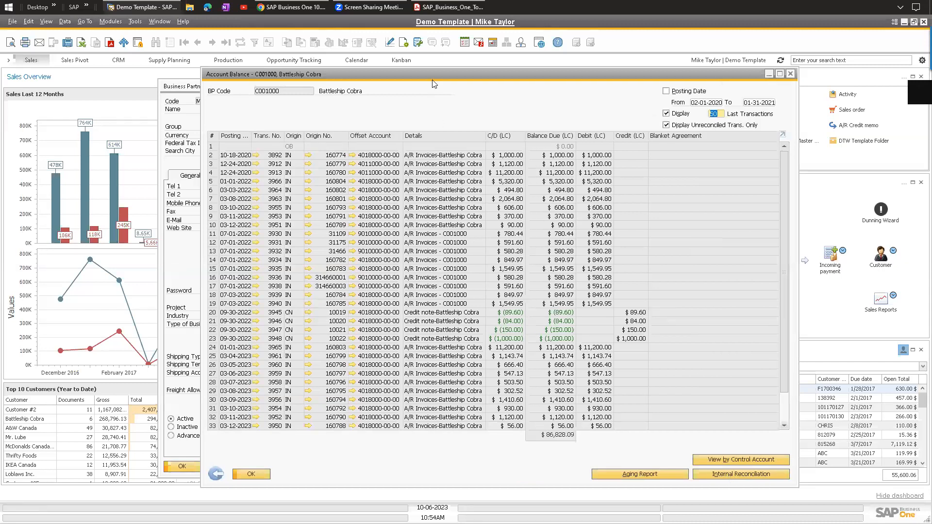
{"action": "left_click_drag", "start_coordinate": [437, 83], "coordinate": [490, 81]}
{"action": "left_click", "coordinate": [294, 275]}
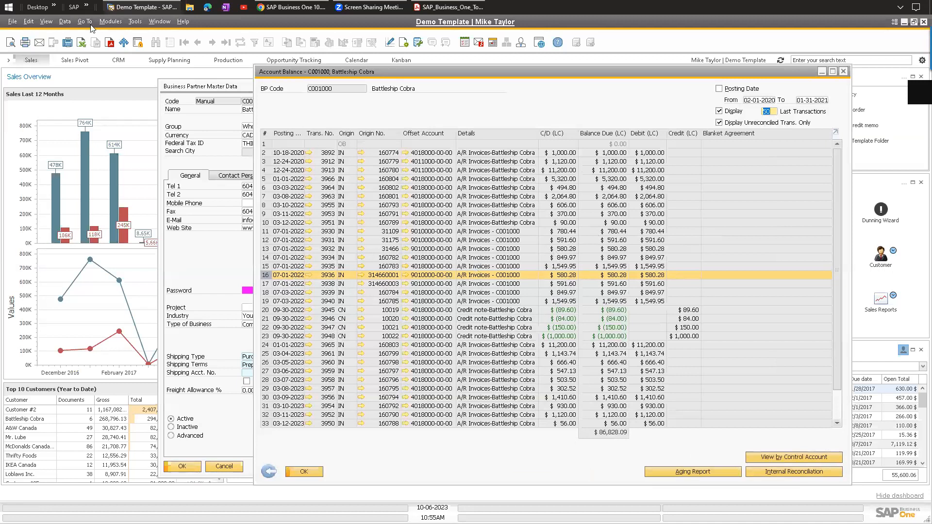
Start a new journal entry from the Financials module.
{"action": "left_click", "coordinate": [111, 21]}
{"action": "mouse_move", "coordinate": [139, 47]}
{"action": "left_click", "coordinate": [220, 76]}
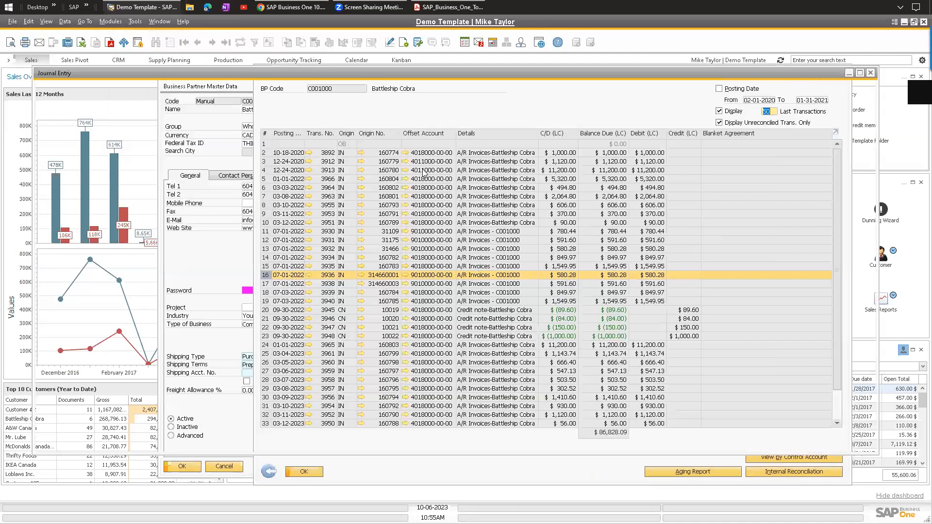
Credit Battleship Cobra $580.28 on the journal entry's first line.
{"action": "left_click", "coordinate": [126, 239]}
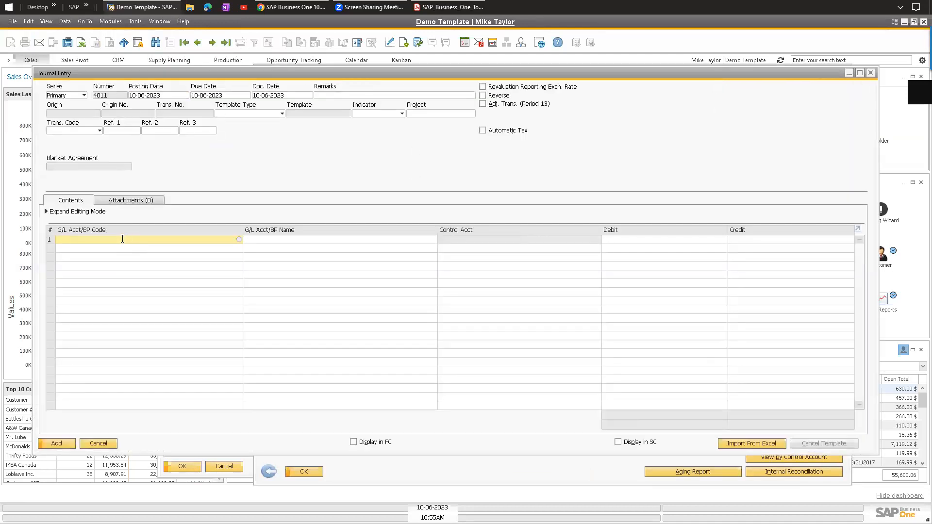
{"action": "right_click", "coordinate": [122, 239]}
{"action": "left_click", "coordinate": [262, 167]}
{"action": "key", "text": "ctrl+Tab"}
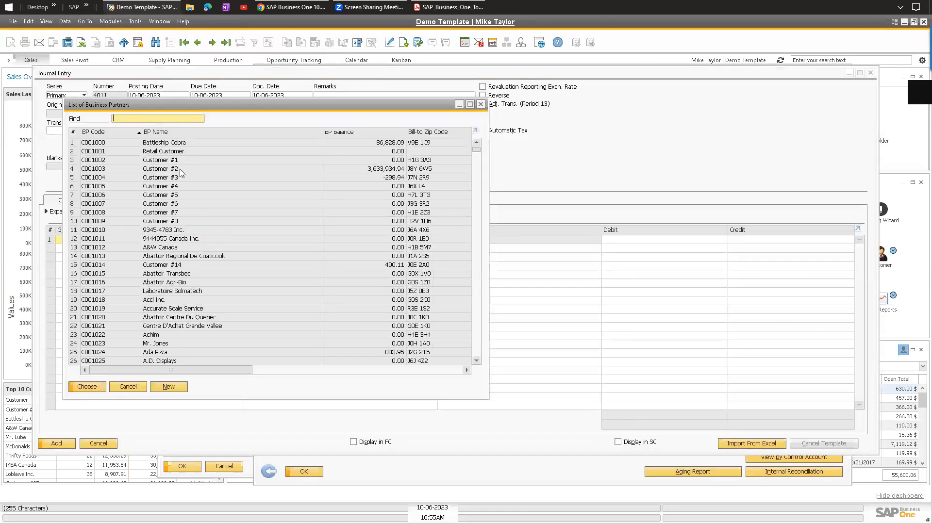
{"action": "double_click", "coordinate": [164, 142]}
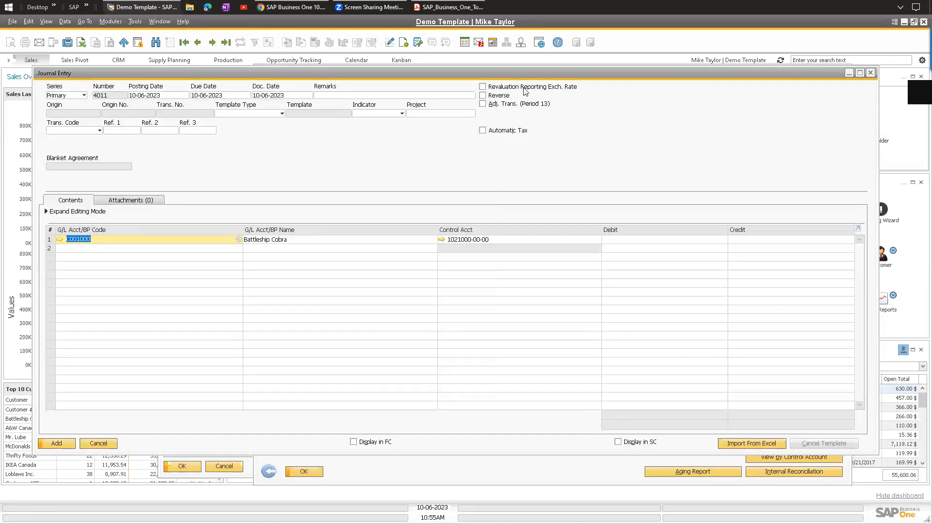
{"action": "left_click_drag", "start_coordinate": [525, 77], "coordinate": [534, 315]}
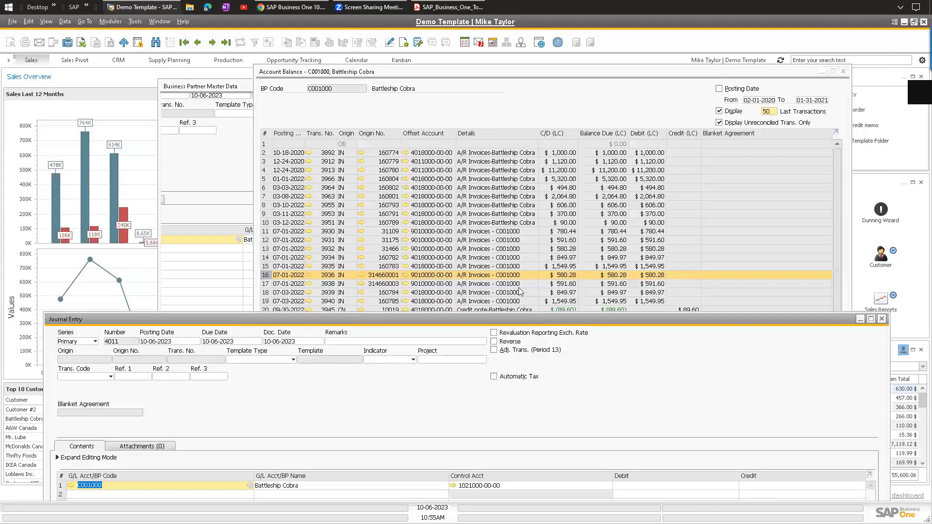
{"action": "left_click", "coordinate": [634, 459]}
{"action": "left_click", "coordinate": [756, 454]}
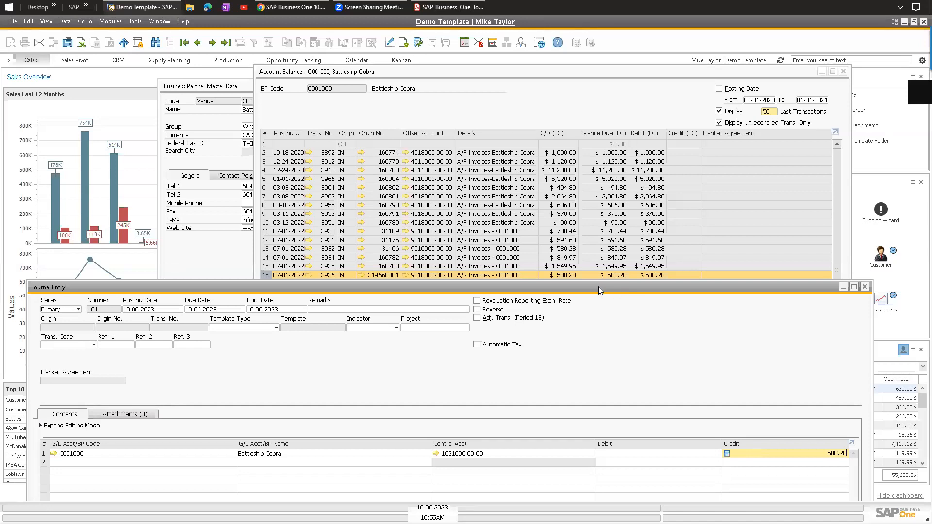
{"action": "left_click_drag", "start_coordinate": [598, 287], "coordinate": [613, 111]}
Debit the balancing amount to account 6361 Bad Debts and add a remark applied to the rows.
{"action": "left_click", "coordinate": [195, 280]}
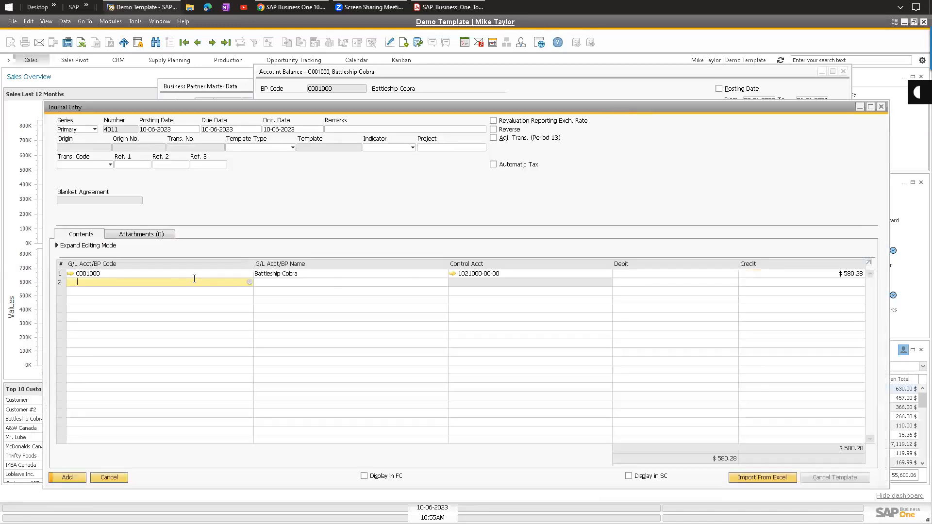
{"action": "type", "text": "6361"}
{"action": "key", "text": "Tab"}
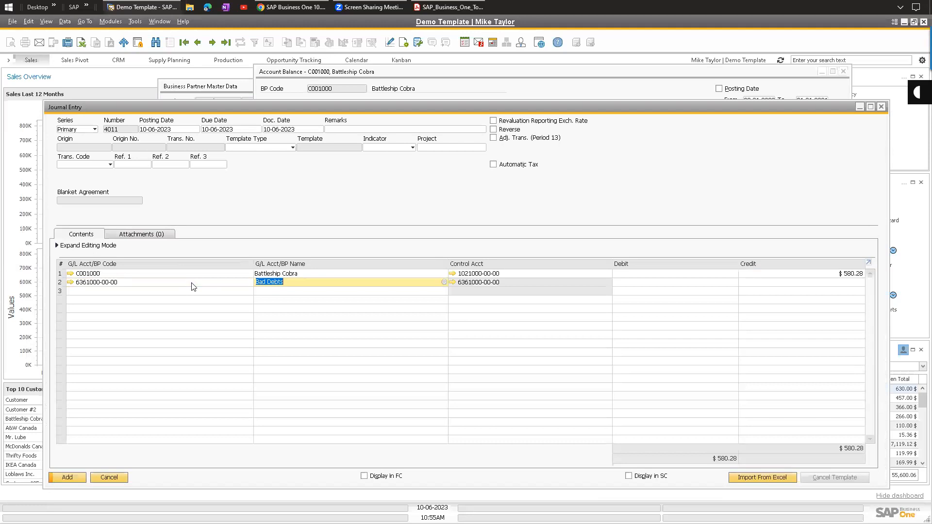
{"action": "left_click", "coordinate": [631, 283]}
{"action": "left_click", "coordinate": [411, 130]}
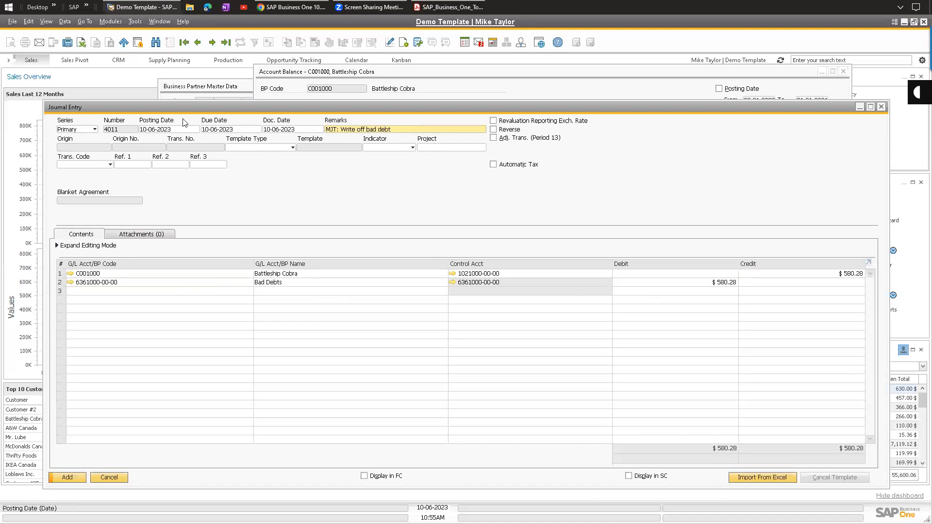
{"action": "left_click_drag", "start_coordinate": [225, 108], "coordinate": [246, 276]}
{"action": "left_click_drag", "start_coordinate": [239, 340], "coordinate": [241, 291]}
{"action": "left_click", "coordinate": [237, 313]}
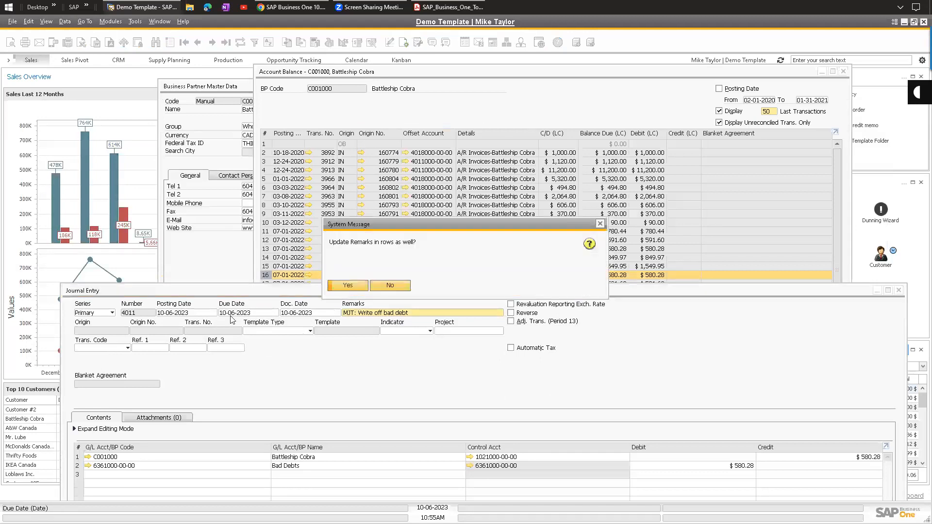
{"action": "left_click", "coordinate": [335, 289]}
Set posting and due dates to 07-01-2022 and add the journal entry.
{"action": "left_click", "coordinate": [197, 311]}
{"action": "type", "text": "07-"}
{"action": "type", "text": "01-2022"}
{"action": "key", "text": "Tab"}
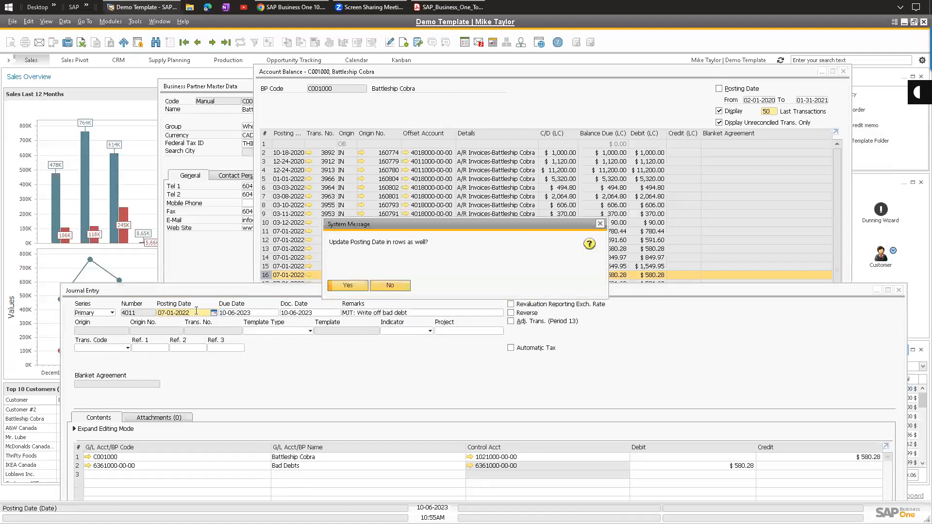
{"action": "left_click", "coordinate": [343, 286]}
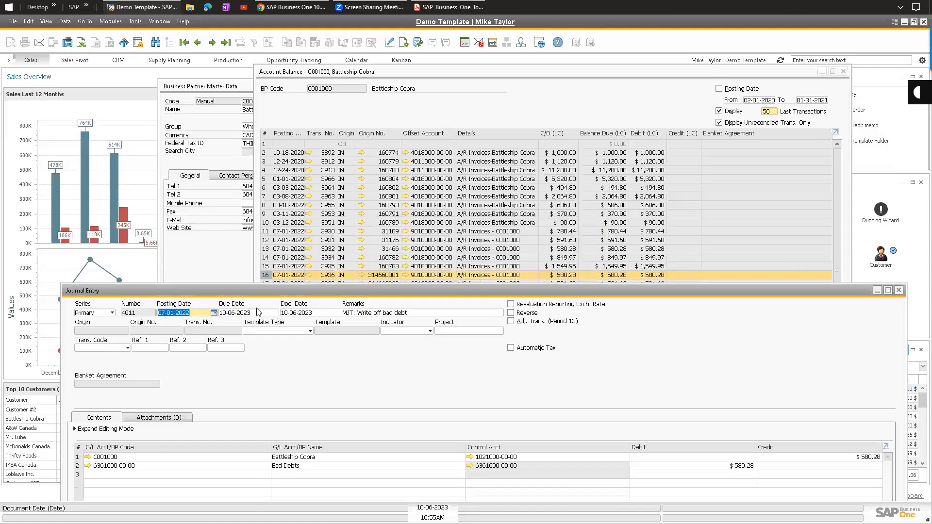
{"action": "left_click", "coordinate": [349, 285]}
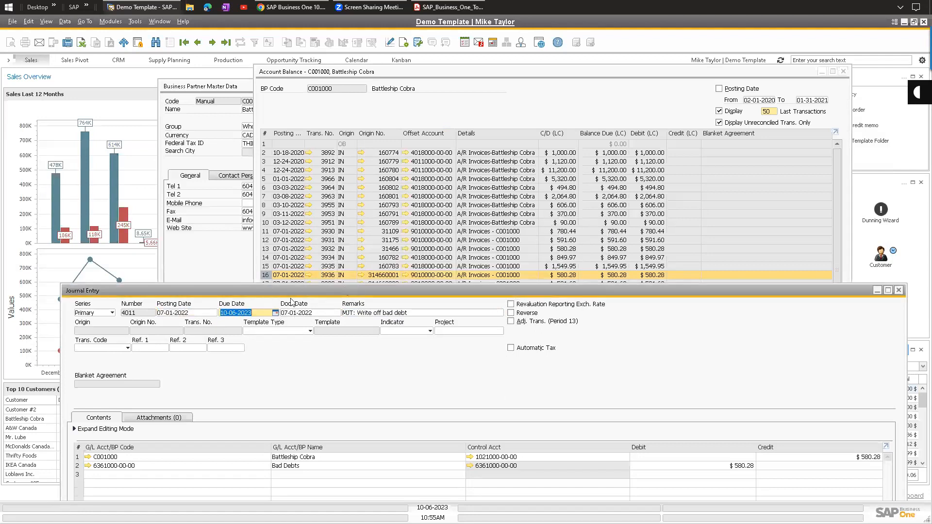
{"action": "type", "text": "07-01-2022"}
{"action": "key", "text": "Tab"}
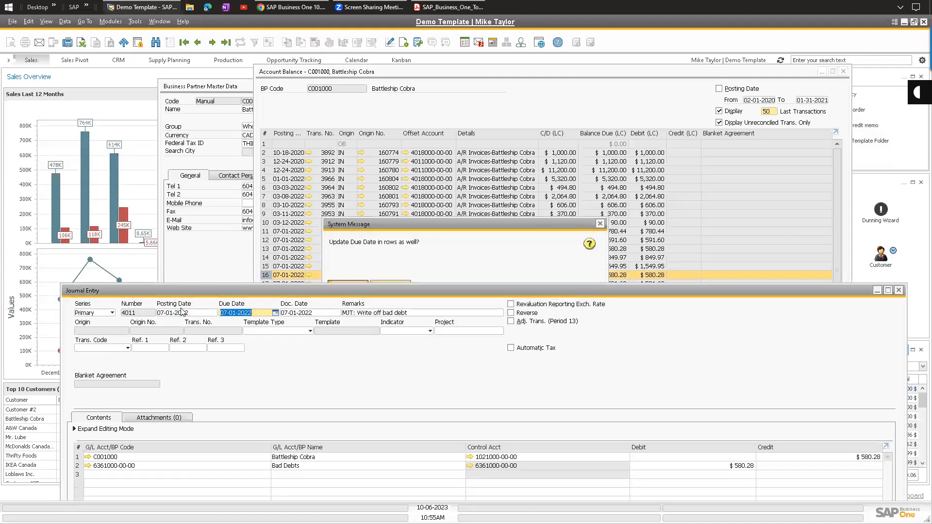
{"action": "key", "text": "Return"}
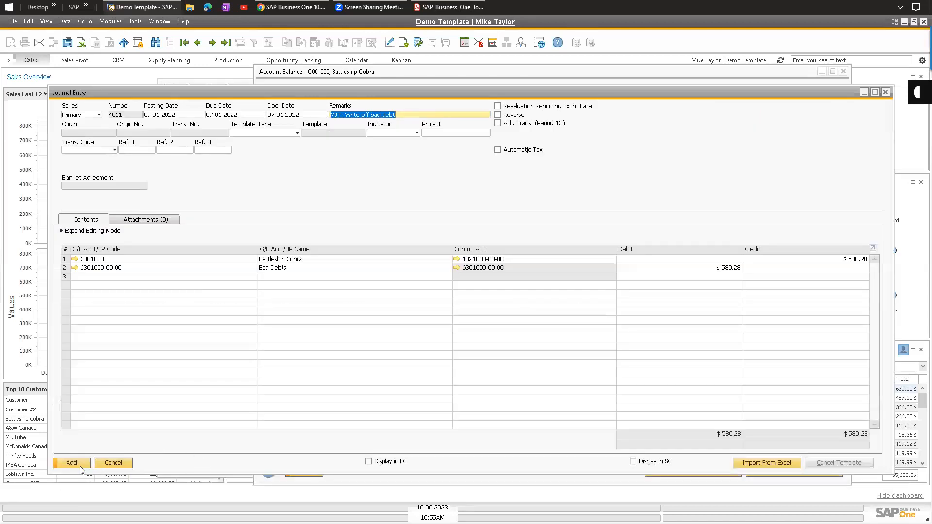
{"action": "left_click", "coordinate": [80, 466]}
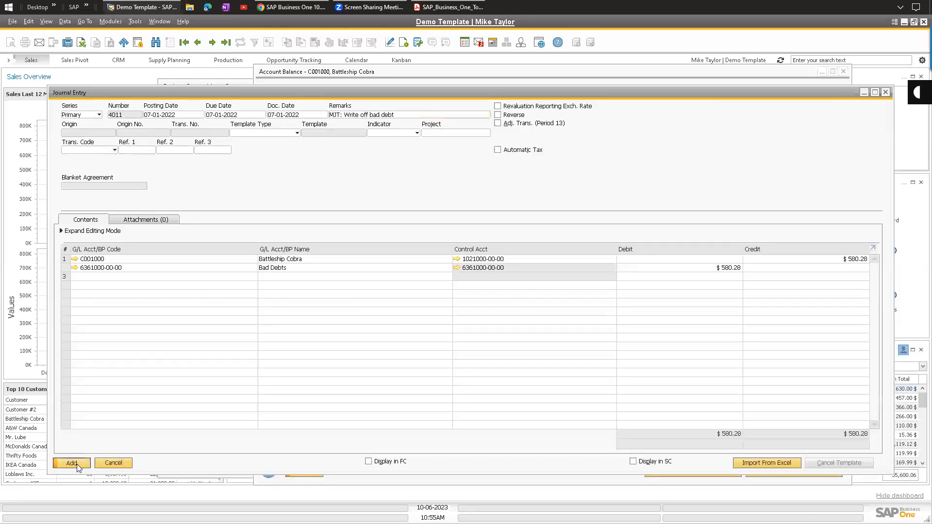
{"action": "left_click", "coordinate": [347, 299]}
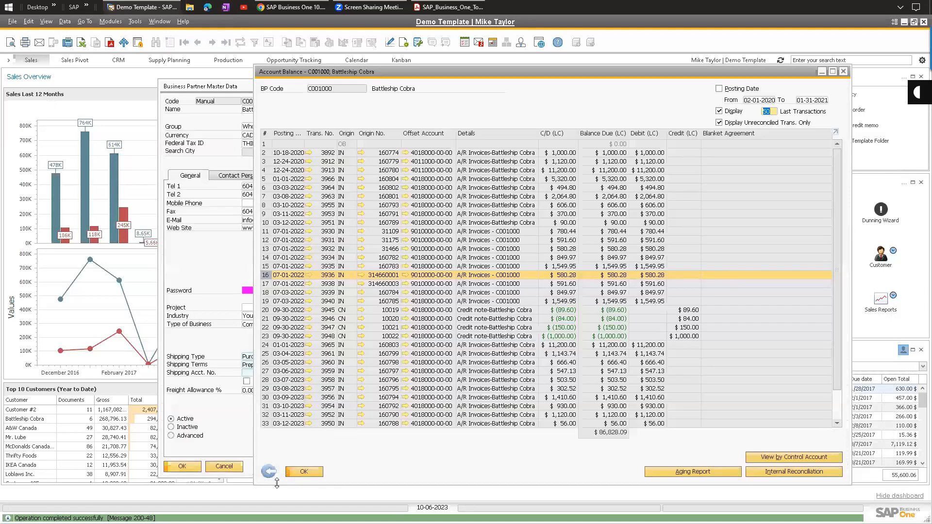
Reopen the account balance and internally reconcile invoice 3936 with write-off entry 4011.
{"action": "key", "text": "Escape"}
{"action": "left_click", "coordinate": [460, 111]}
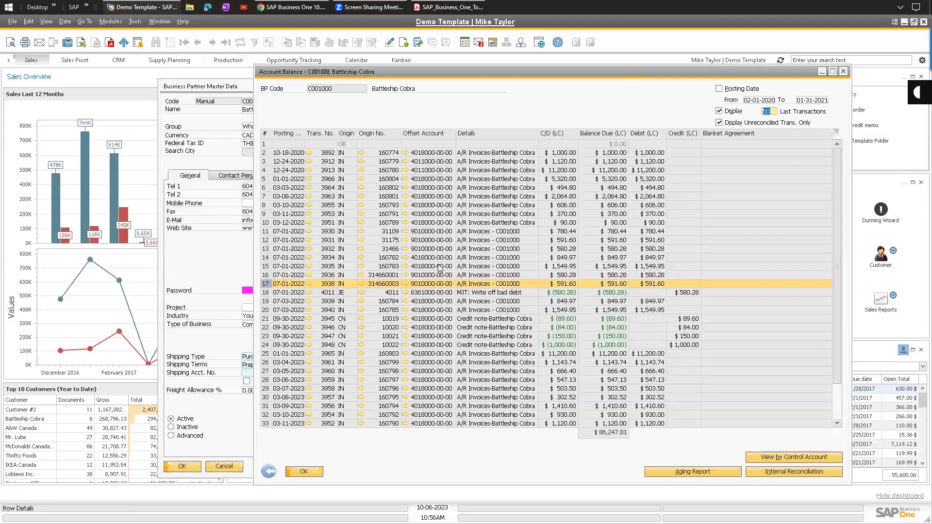
{"action": "left_click", "coordinate": [790, 476]}
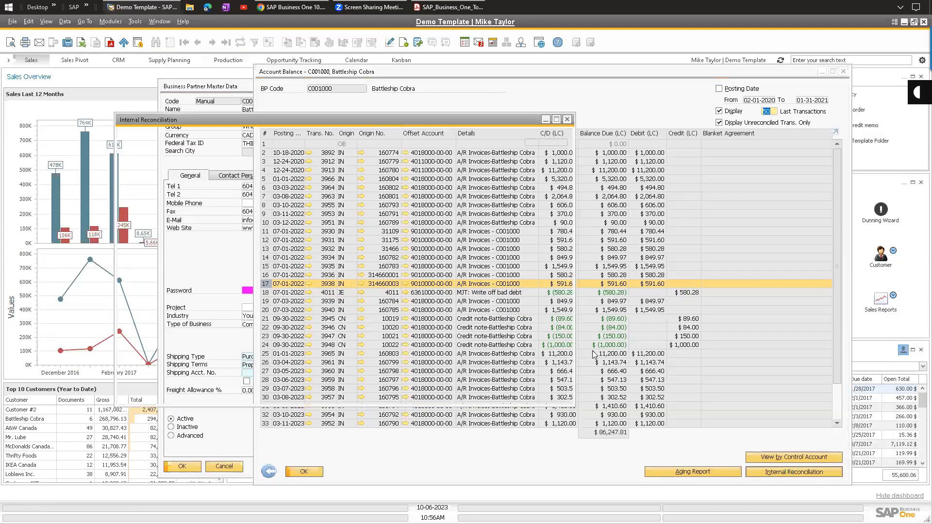
{"action": "scroll", "coordinate": [290, 266], "scroll_direction": "down", "scroll_amount": 2}
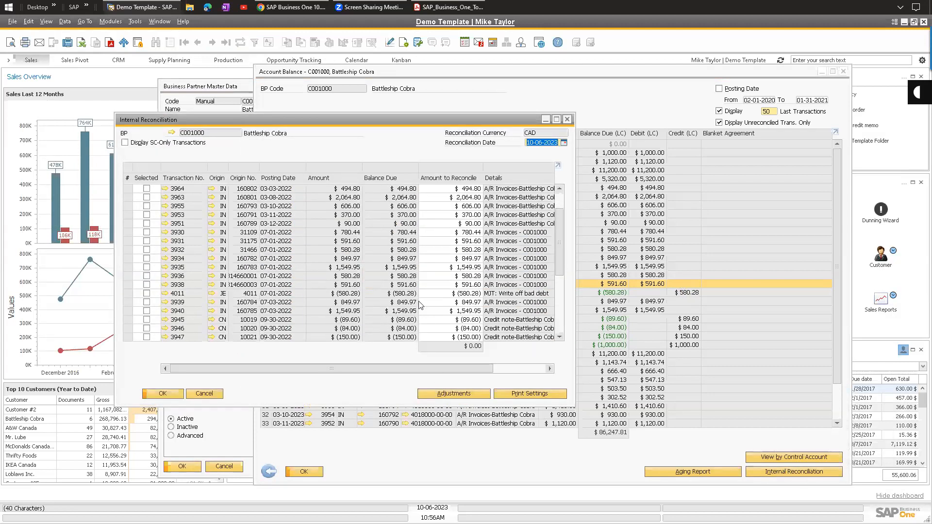
{"action": "left_click", "coordinate": [148, 277]}
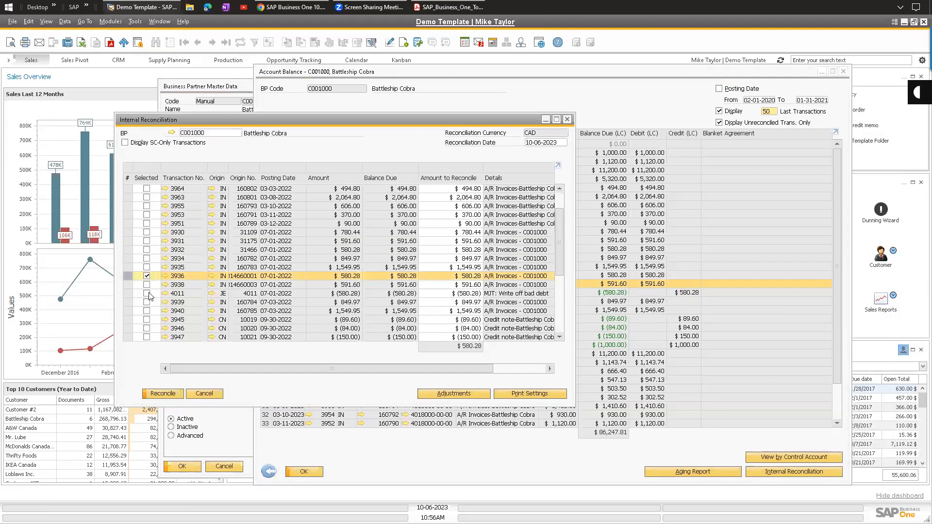
{"action": "left_click", "coordinate": [146, 293]}
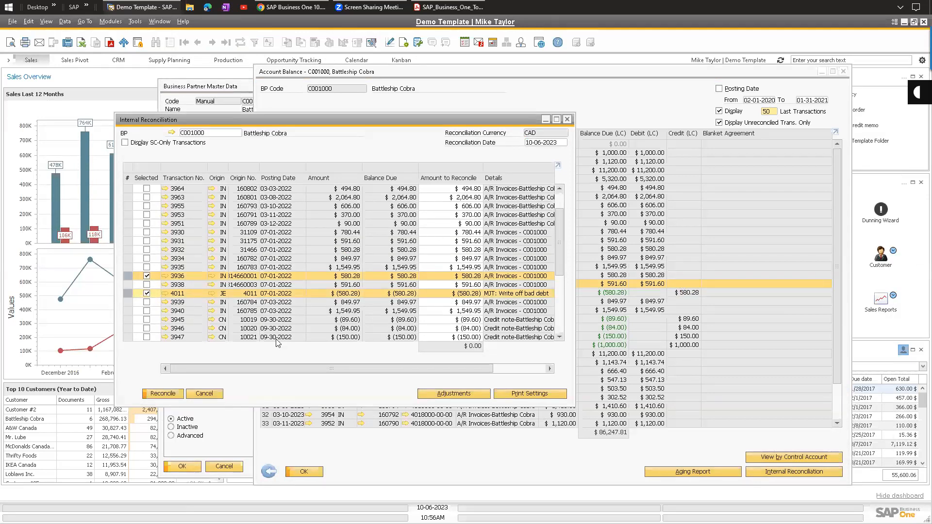
{"action": "left_click", "coordinate": [162, 394]}
{"action": "left_click", "coordinate": [345, 285]}
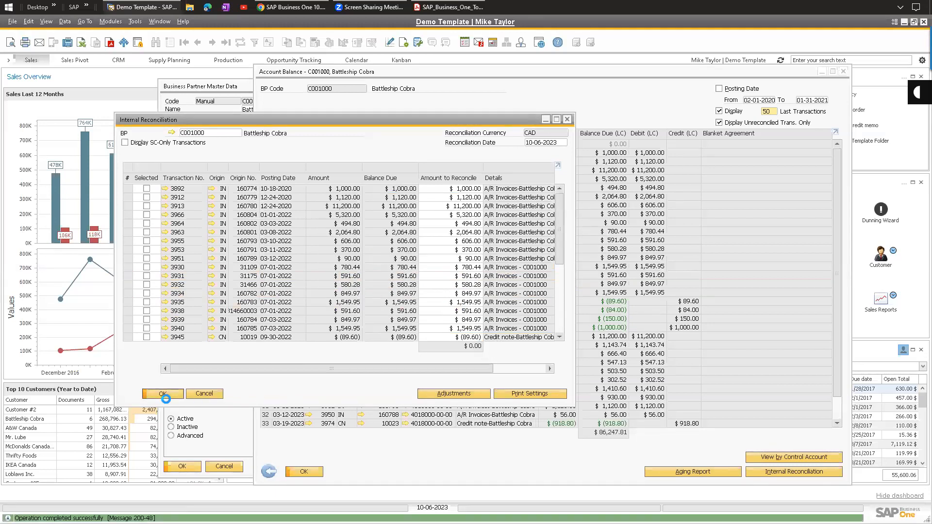
{"action": "left_click", "coordinate": [164, 395]}
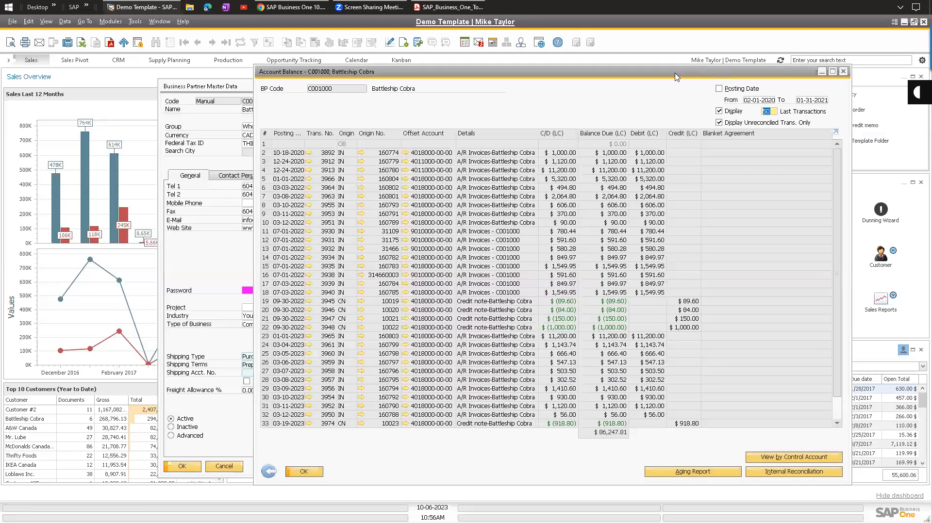
Review previous internal reconciliation 618 for $580.28, then close the criteria and account balance windows.
{"action": "left_click_drag", "start_coordinate": [714, 73], "coordinate": [752, 68]}
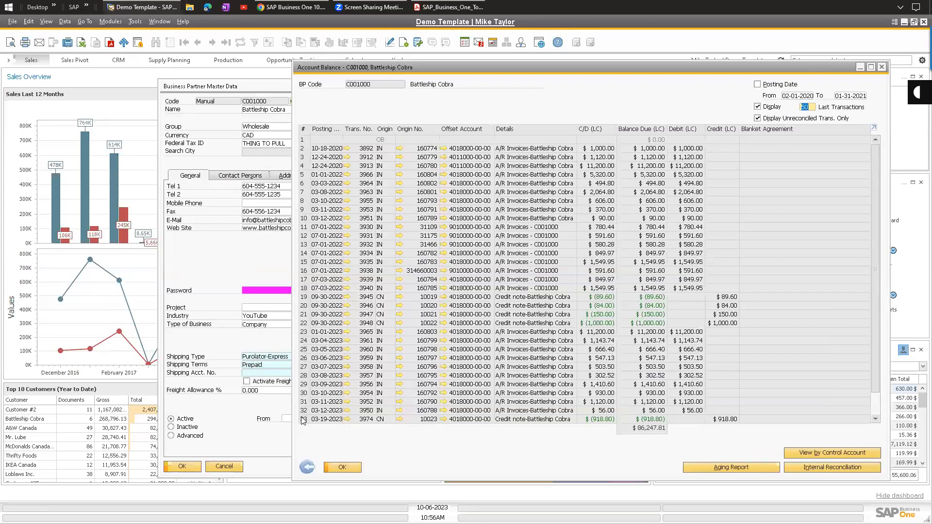
{"action": "left_click", "coordinate": [111, 22]}
{"action": "mouse_move", "coordinate": [141, 95]}
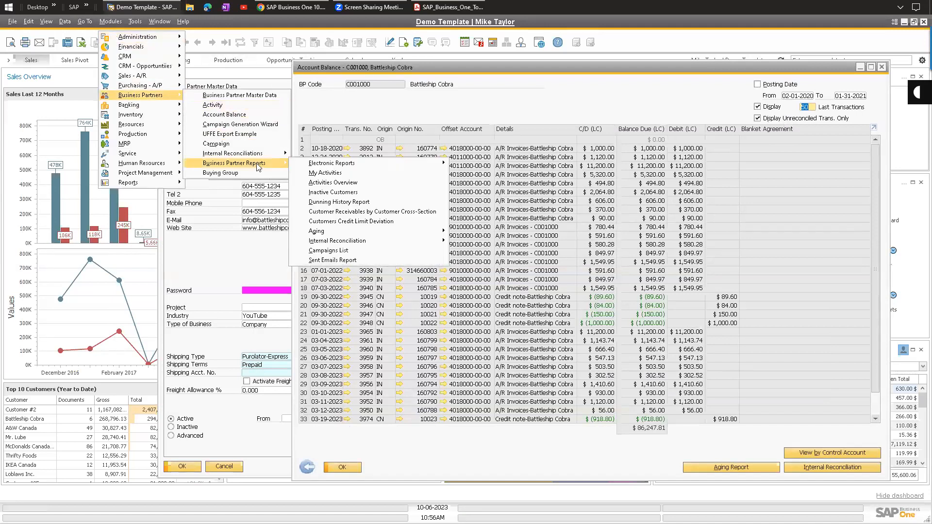
{"action": "mouse_move", "coordinate": [261, 157]}
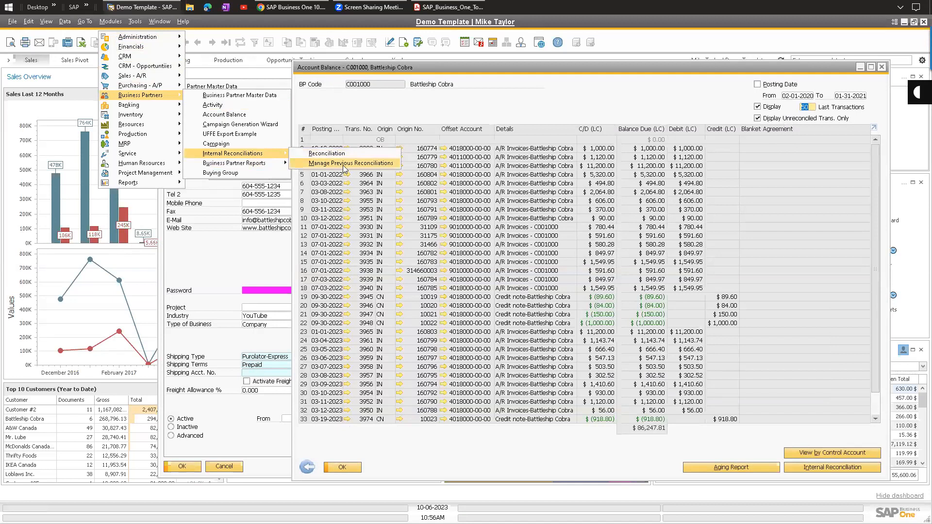
{"action": "left_click", "coordinate": [363, 164]}
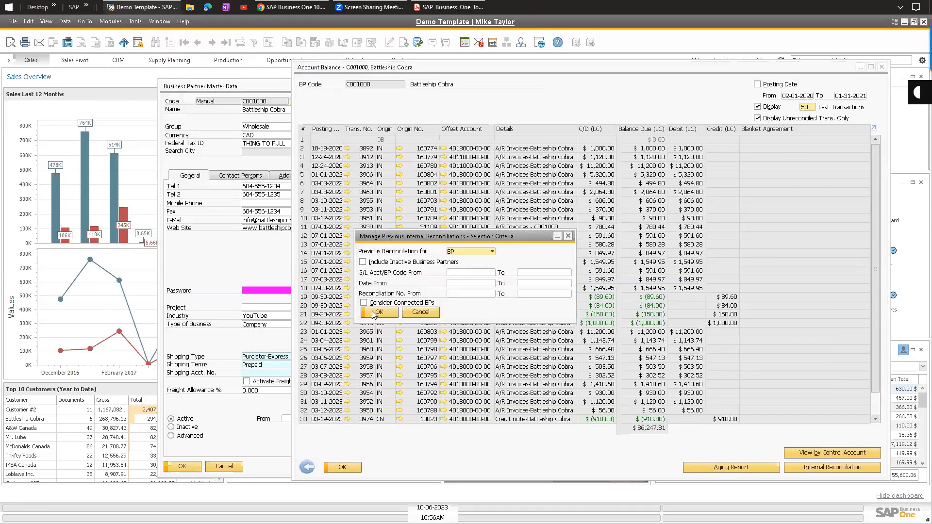
{"action": "left_click_drag", "start_coordinate": [594, 217], "coordinate": [595, 241]}
{"action": "left_click", "coordinate": [482, 245]}
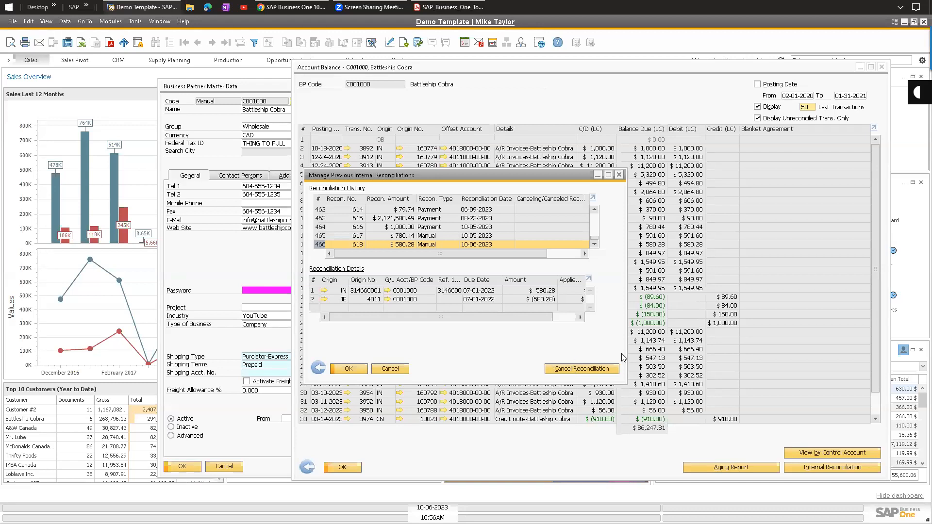
{"action": "left_click", "coordinate": [319, 368]}
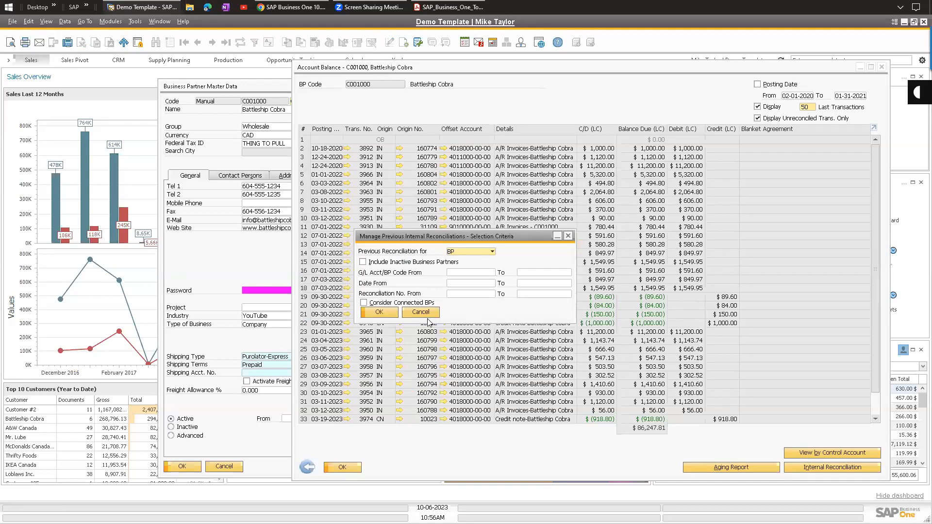
{"action": "key", "text": "Escape"}
{"action": "key", "text": "Escape"}
Close the master data and open the Bank CAD account in manual bank statement reconciliation.
{"action": "left_click", "coordinate": [232, 468]}
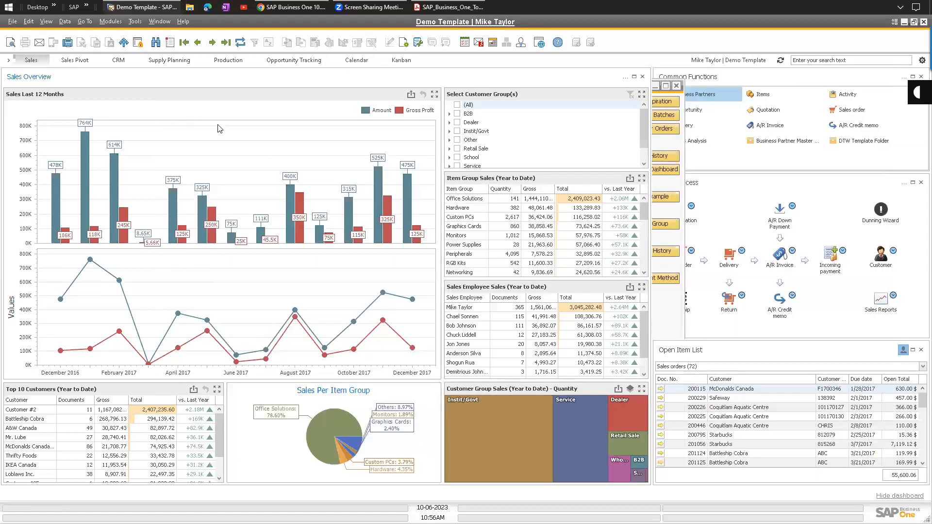
{"action": "left_click", "coordinate": [111, 21]}
{"action": "mouse_move", "coordinate": [128, 104]}
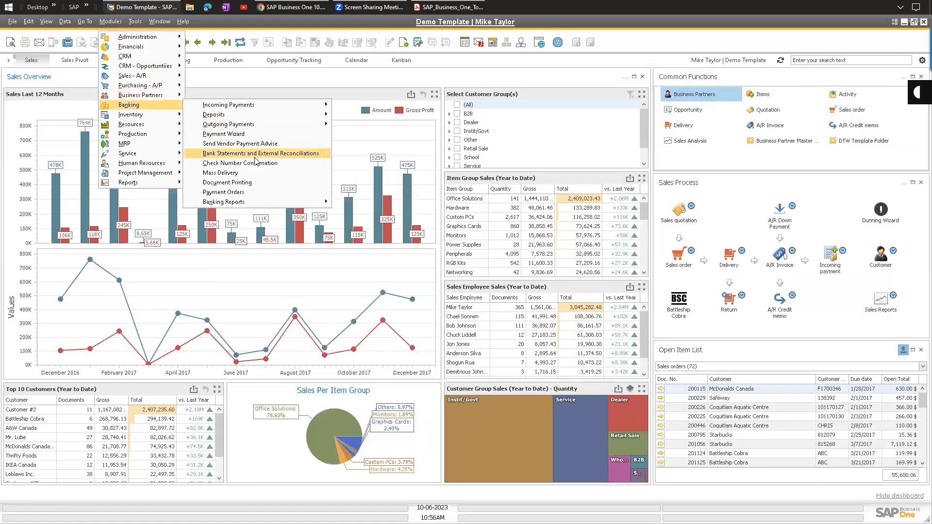
{"action": "mouse_move", "coordinate": [300, 155]}
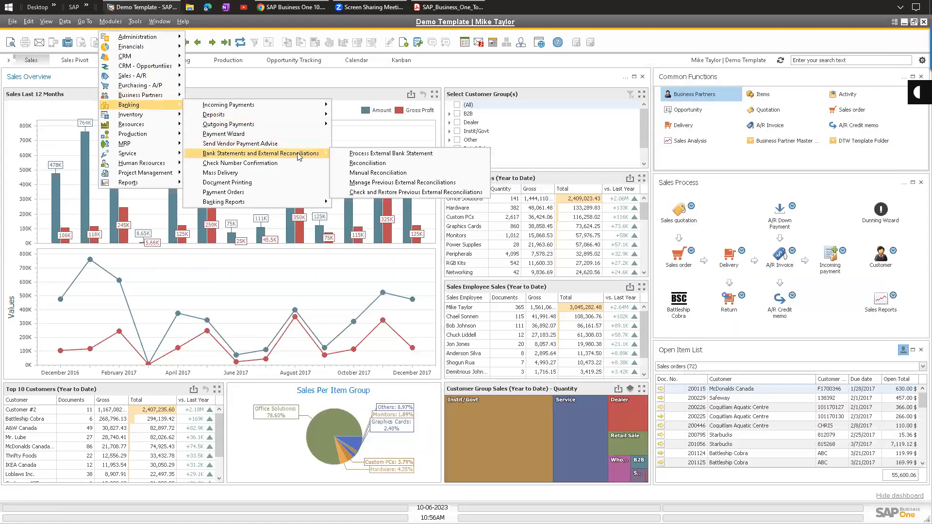
{"action": "left_click", "coordinate": [379, 173]}
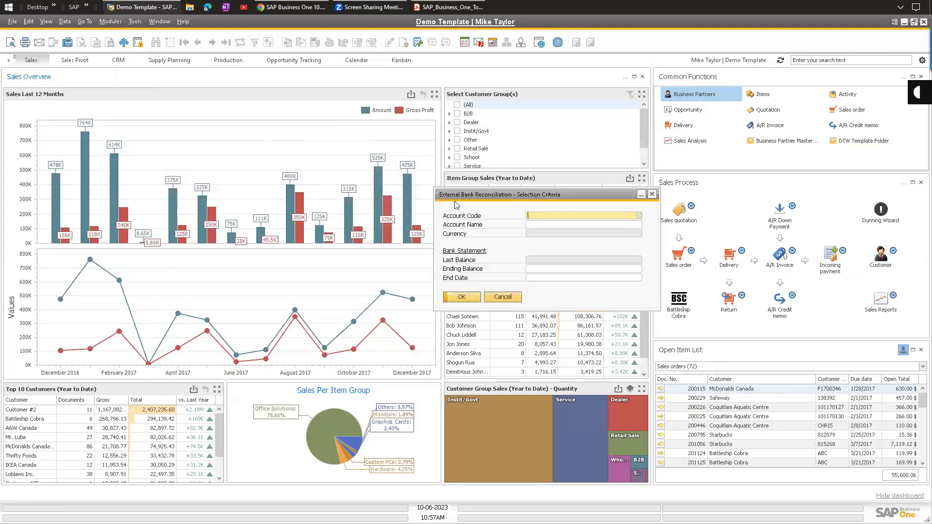
{"action": "left_click", "coordinate": [477, 167]}
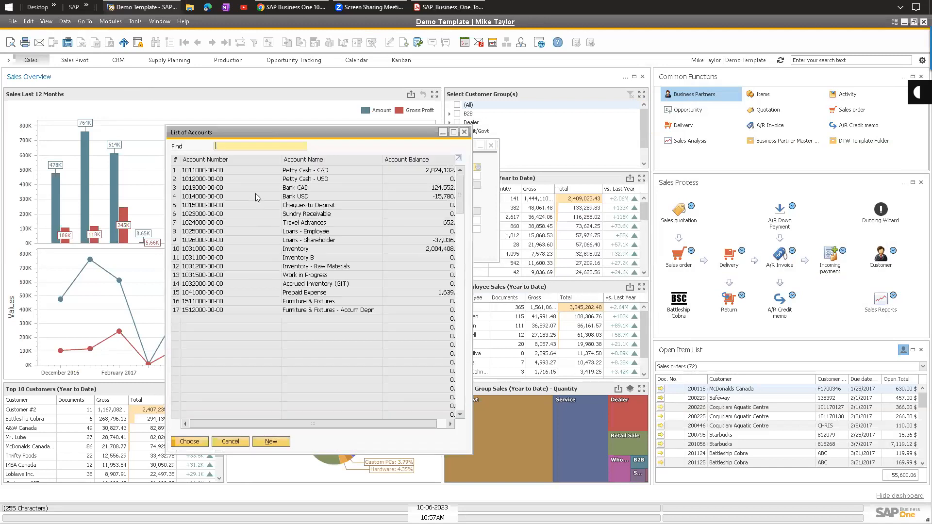
{"action": "double_click", "coordinate": [306, 188]}
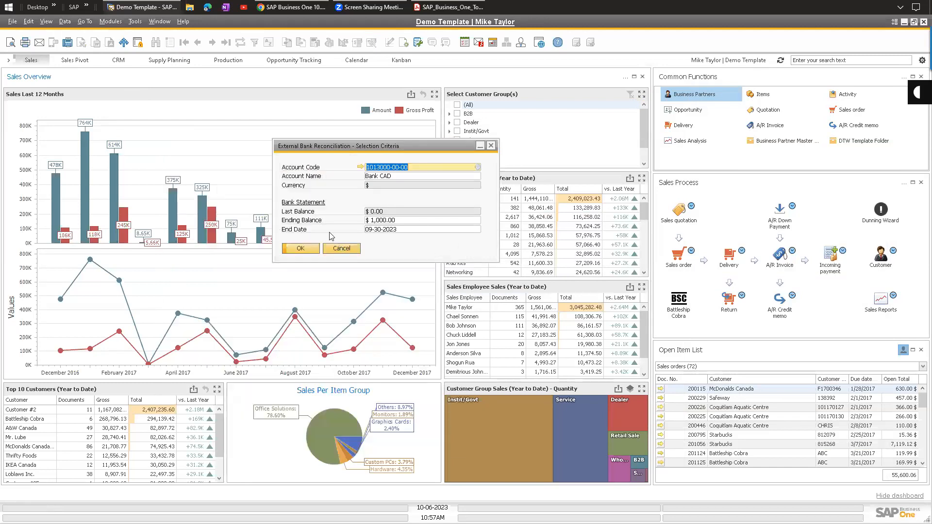
{"action": "left_click", "coordinate": [302, 248]}
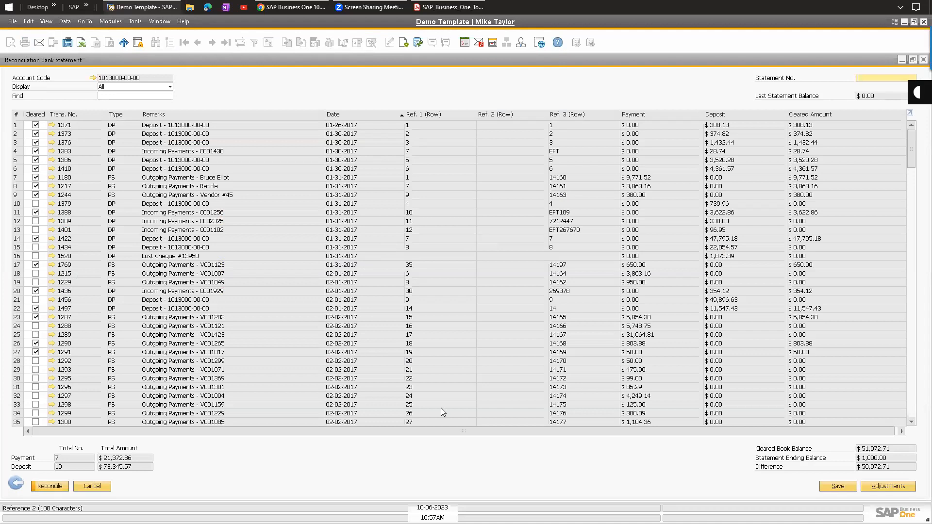
Skip adjustments, mark rows 15, 18 and 19 cleared, save the statement, and exit.
{"action": "left_click", "coordinate": [887, 487]}
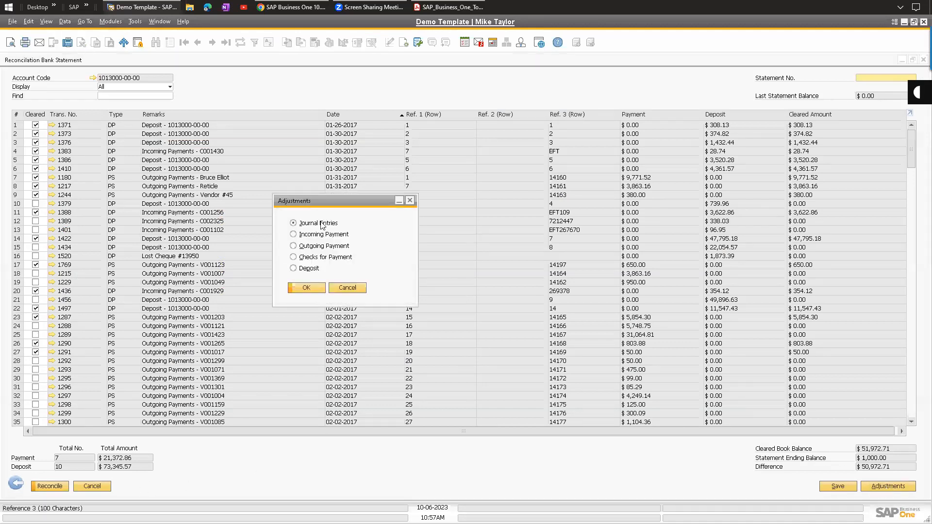
{"action": "left_click", "coordinate": [307, 257]}
{"action": "left_click", "coordinate": [352, 292]}
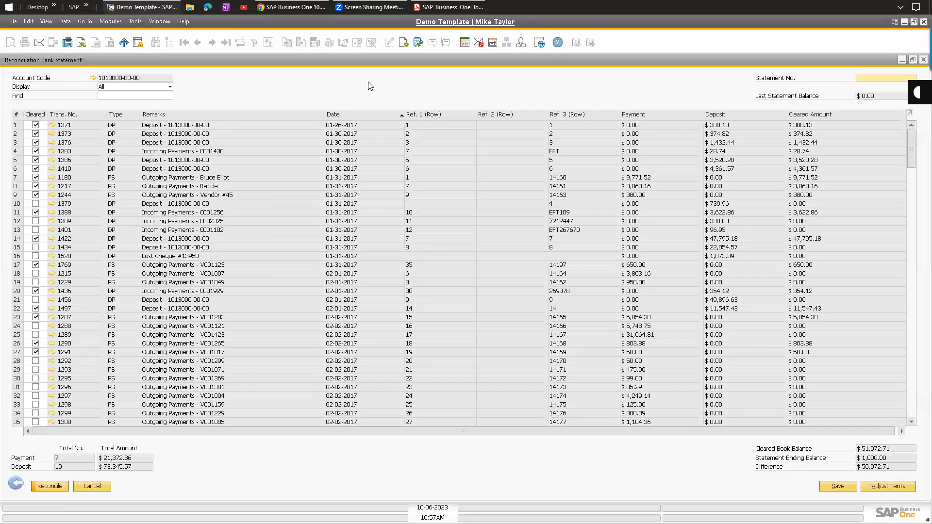
{"action": "left_click", "coordinate": [36, 248]}
{"action": "left_click", "coordinate": [35, 274]}
{"action": "left_click", "coordinate": [35, 282]}
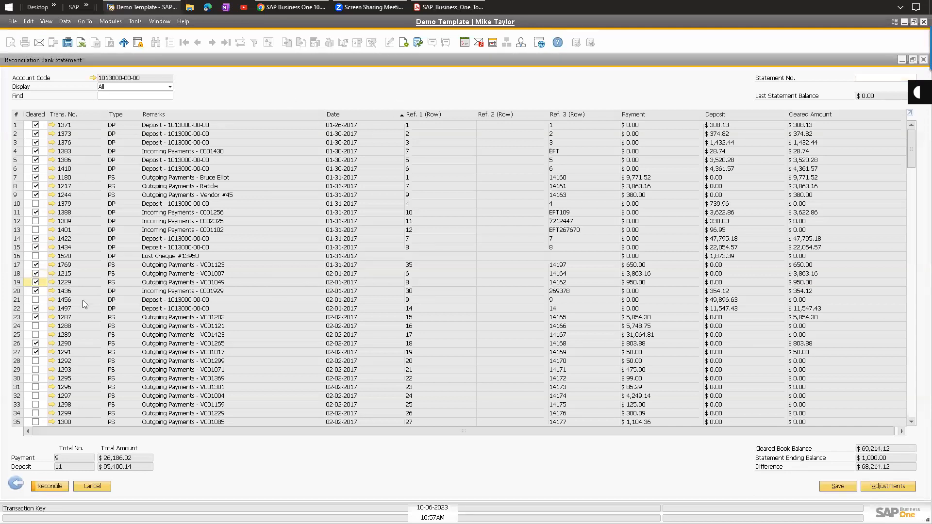
{"action": "left_click", "coordinate": [840, 486]}
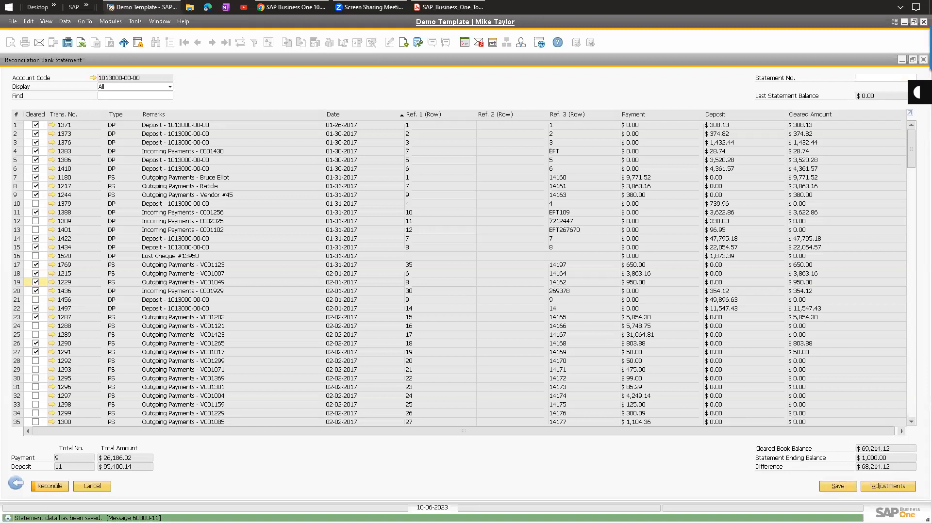
{"action": "left_click", "coordinate": [15, 484]}
{"action": "left_click", "coordinate": [342, 249]}
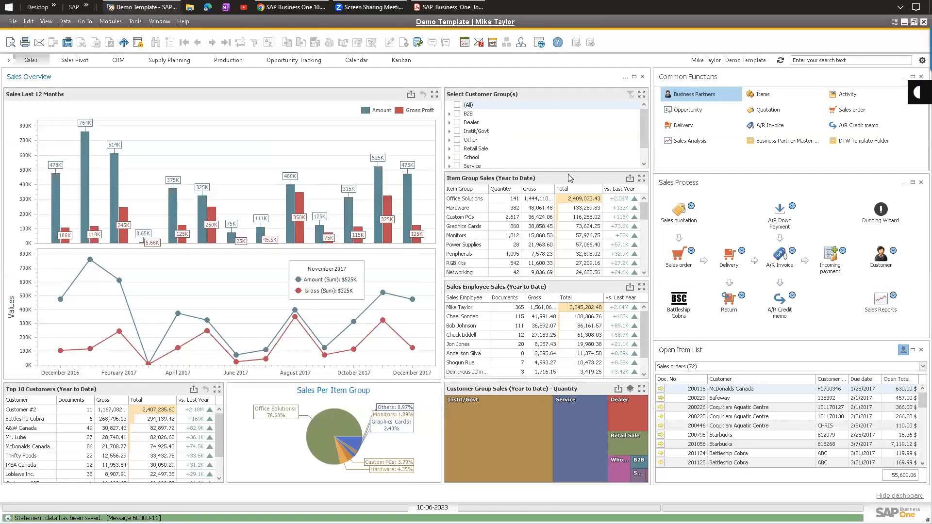
{"action": "left_click", "coordinate": [110, 21]}
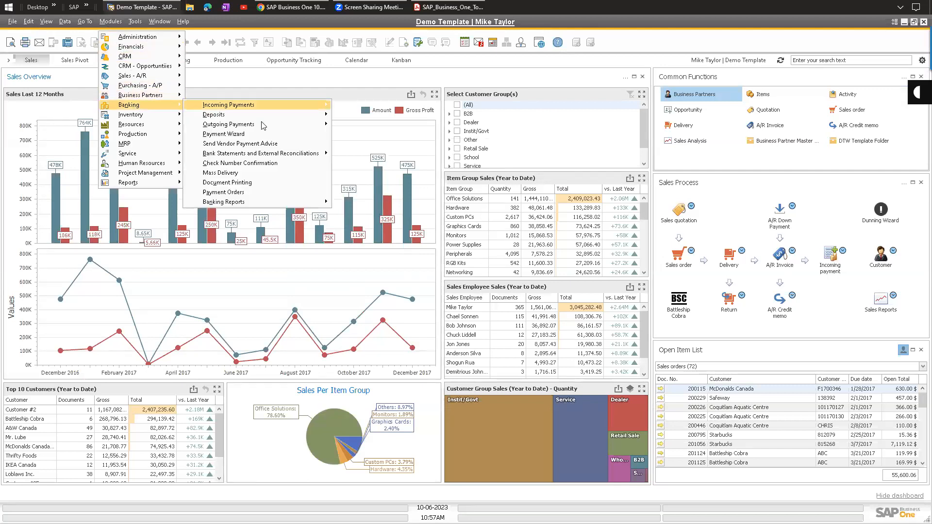
{"action": "mouse_move", "coordinate": [291, 153]}
{"action": "left_click", "coordinate": [392, 175]}
{"action": "left_click", "coordinate": [478, 167]}
{"action": "left_click", "coordinate": [309, 189]}
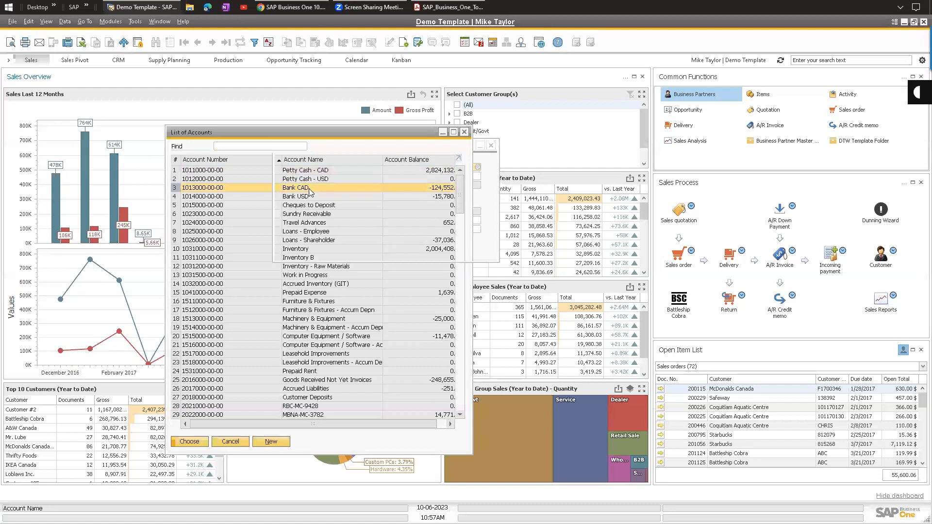
{"action": "double_click", "coordinate": [308, 189]}
{"action": "left_click", "coordinate": [301, 249]}
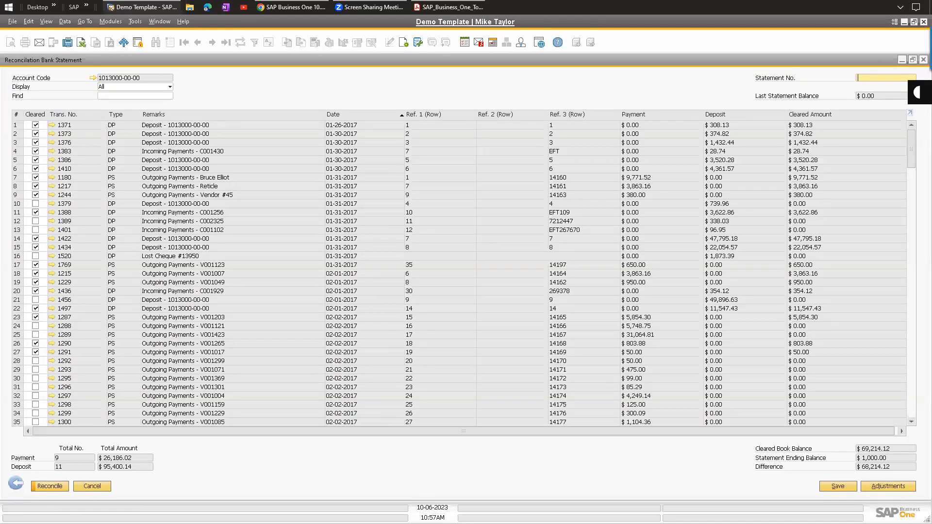
{"action": "left_click", "coordinate": [16, 484]}
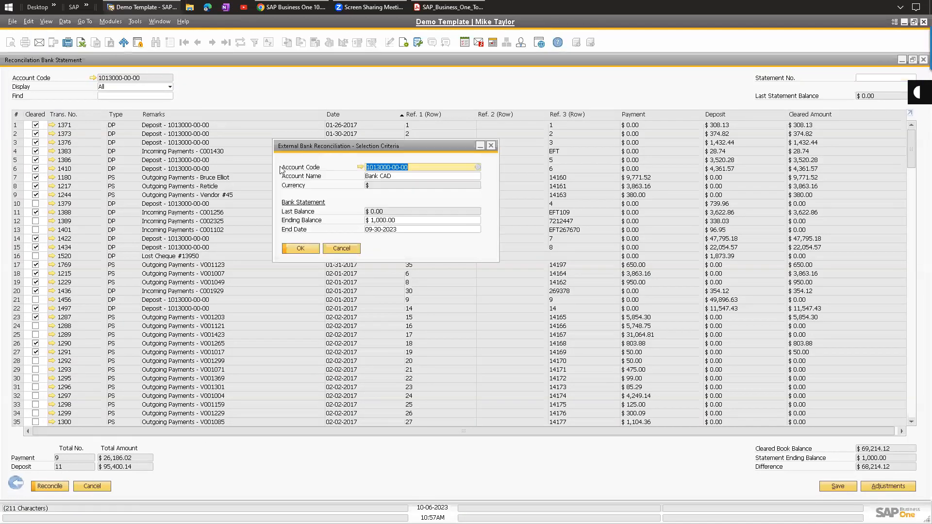
{"action": "left_click", "coordinate": [339, 249]}
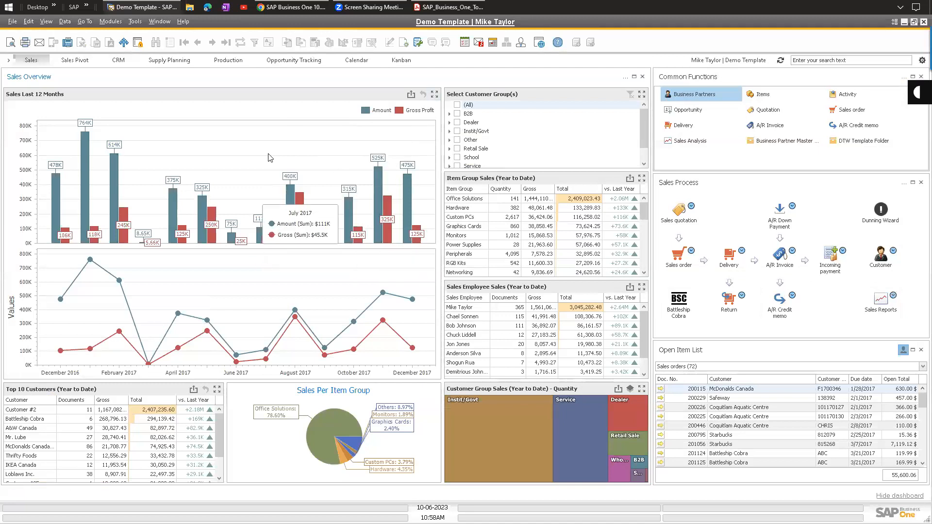
{"action": "left_click", "coordinate": [113, 22]}
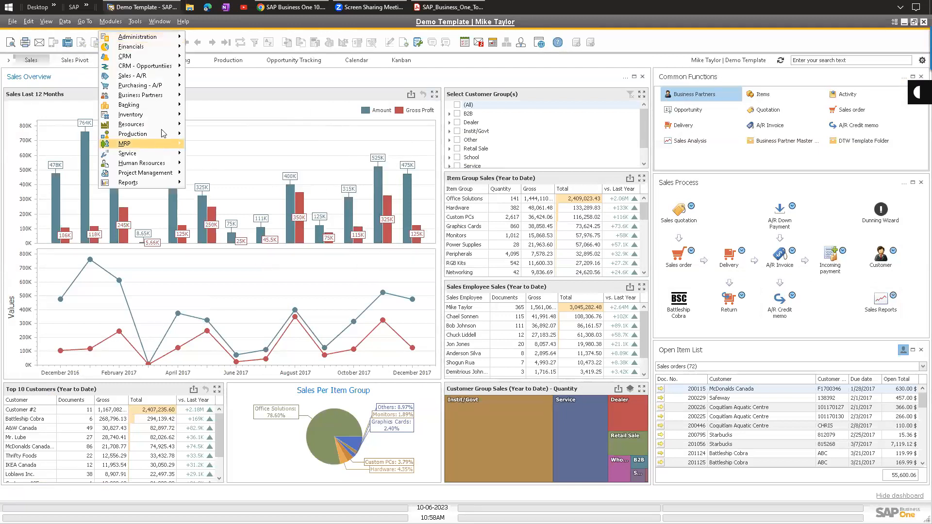
{"action": "mouse_move", "coordinate": [169, 108]}
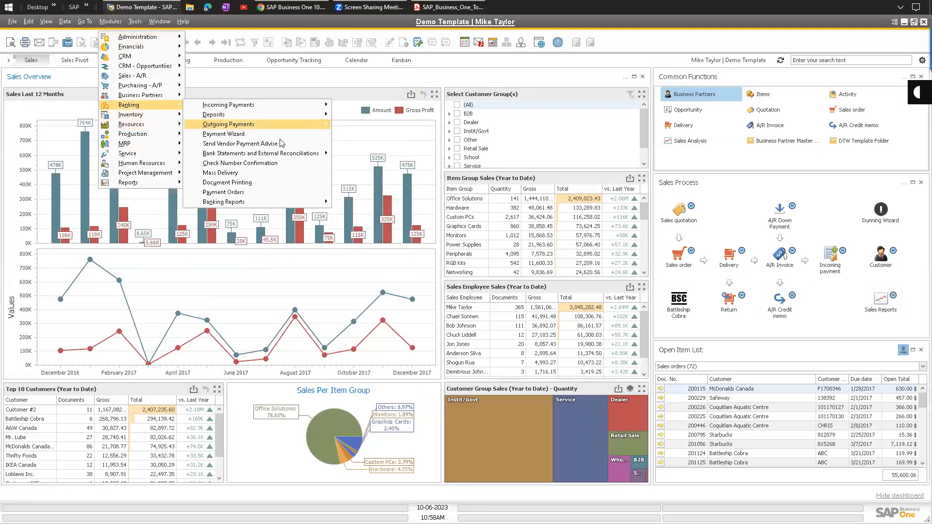
{"action": "mouse_move", "coordinate": [278, 154]}
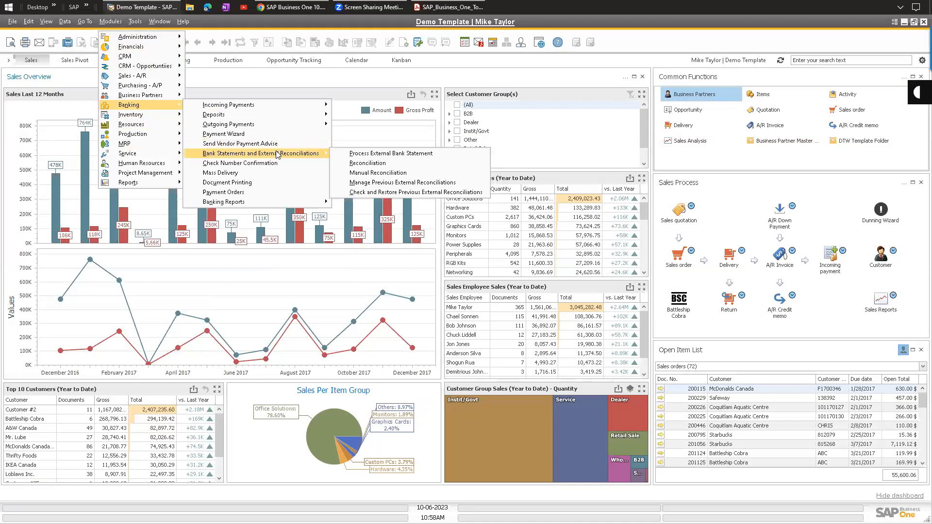
{"action": "left_click", "coordinate": [388, 182]}
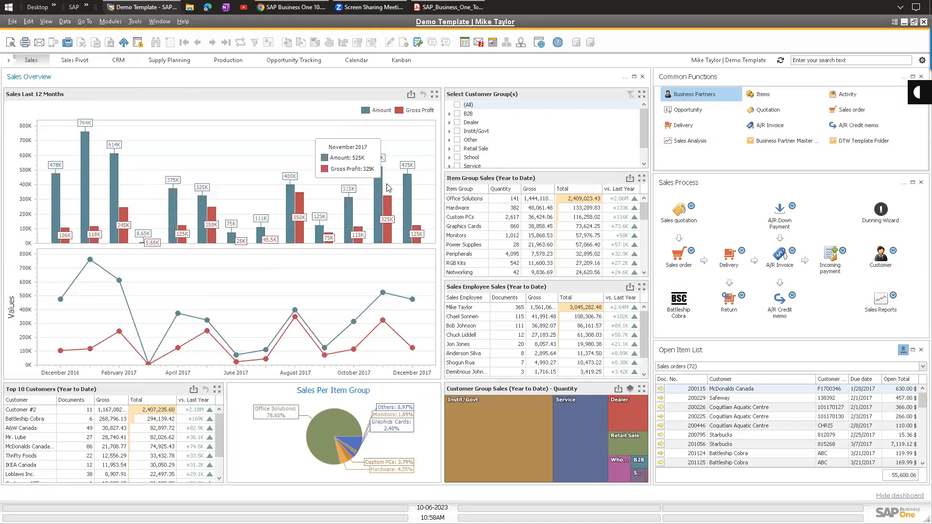
{"action": "left_click", "coordinate": [351, 226]}
{"action": "left_click", "coordinate": [351, 241]}
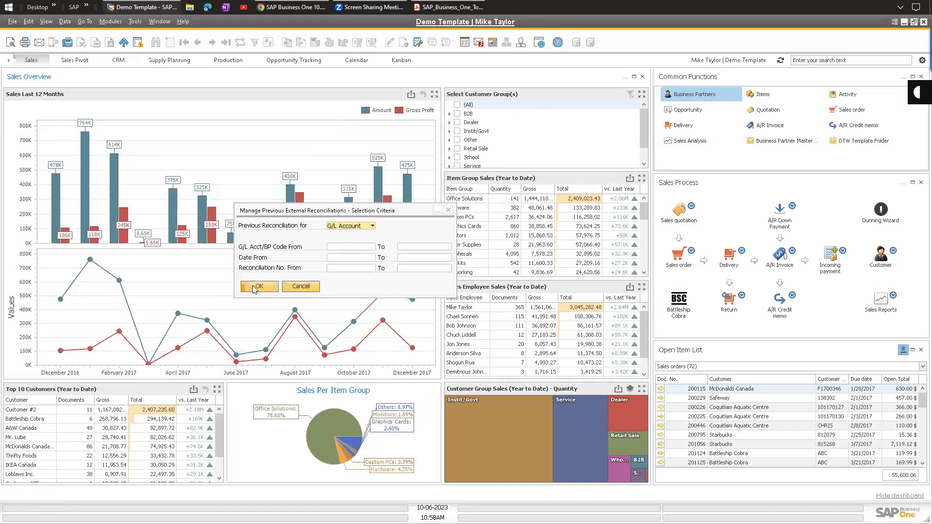
{"action": "left_click", "coordinate": [260, 286]}
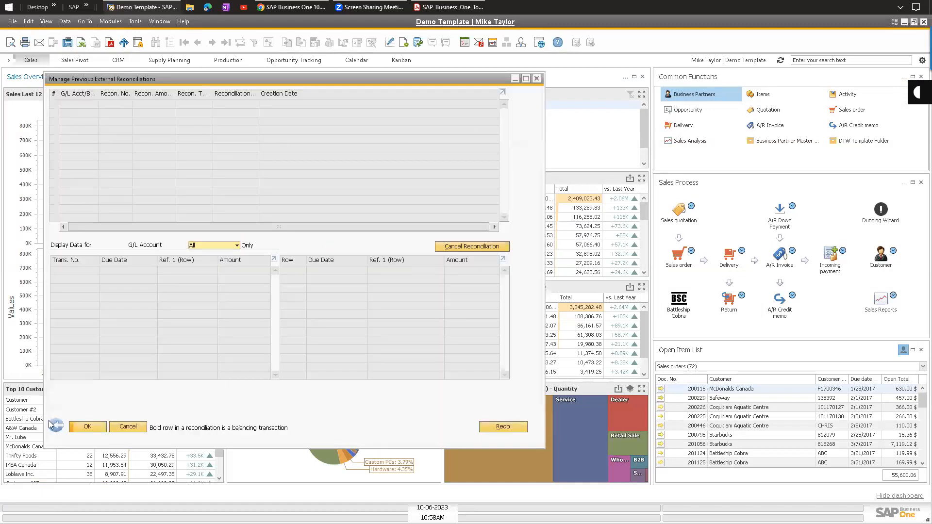
{"action": "left_click", "coordinate": [350, 226]}
{"action": "left_click", "coordinate": [346, 242]}
{"action": "left_click", "coordinate": [265, 286]}
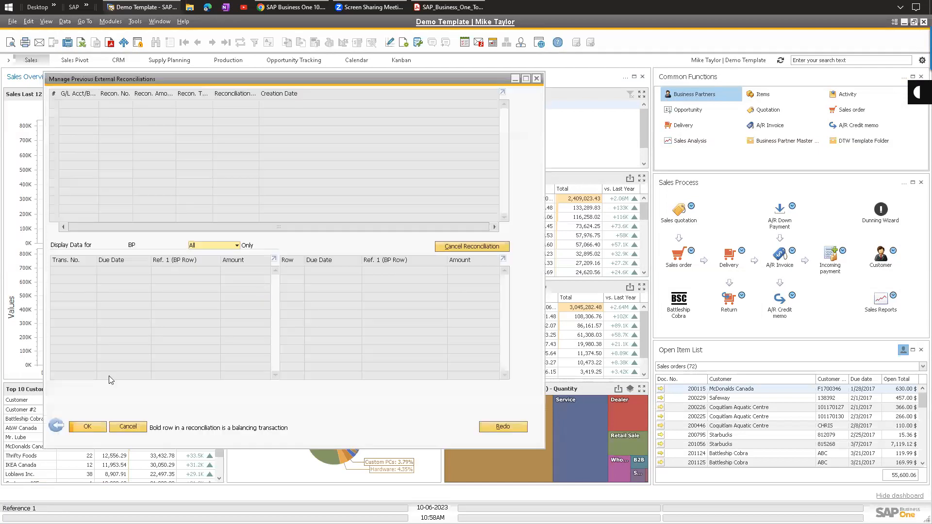
{"action": "left_click", "coordinate": [57, 427]}
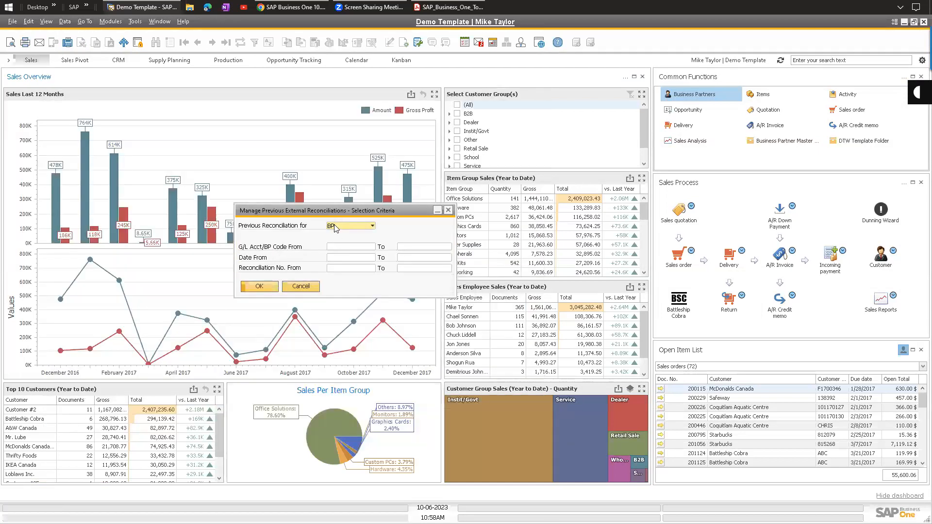
{"action": "left_click", "coordinate": [351, 226]}
{"action": "left_click", "coordinate": [345, 234]}
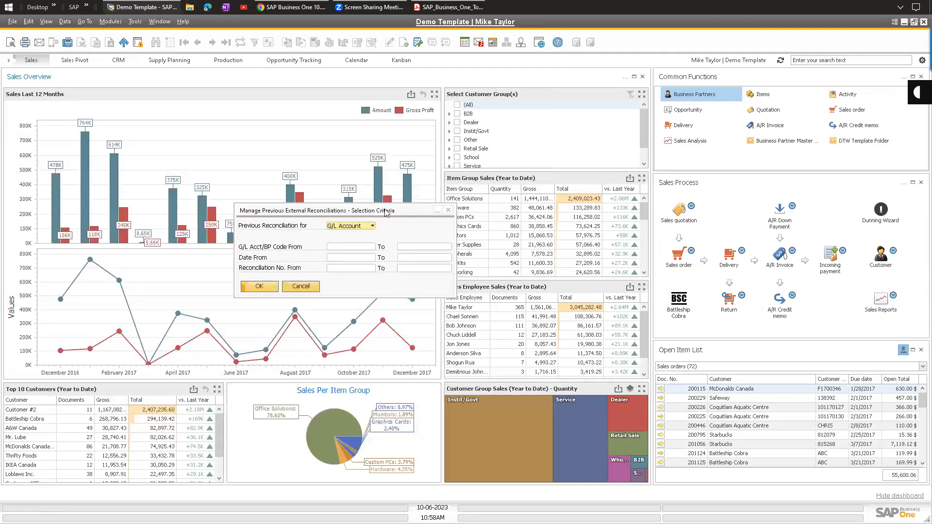
{"action": "left_click", "coordinate": [448, 210]}
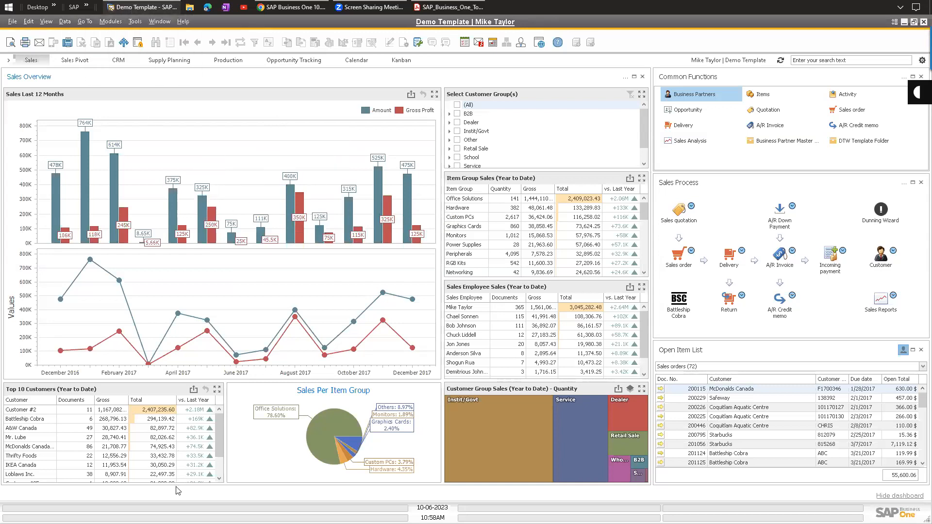
Switch to the slideshow and advance from the Agenda slide to the Conclusion slide.
{"action": "mouse_move", "coordinate": [355, 354]}
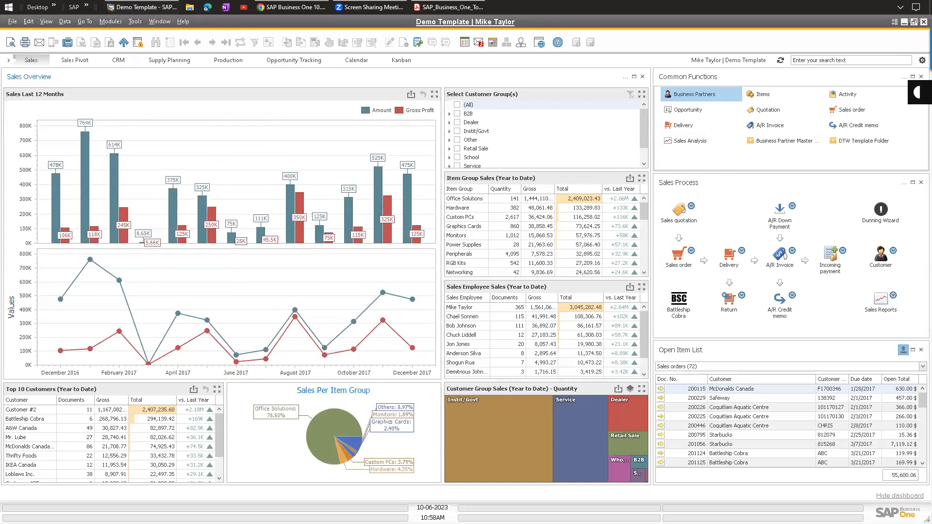
{"action": "key", "text": "alt+Tab"}
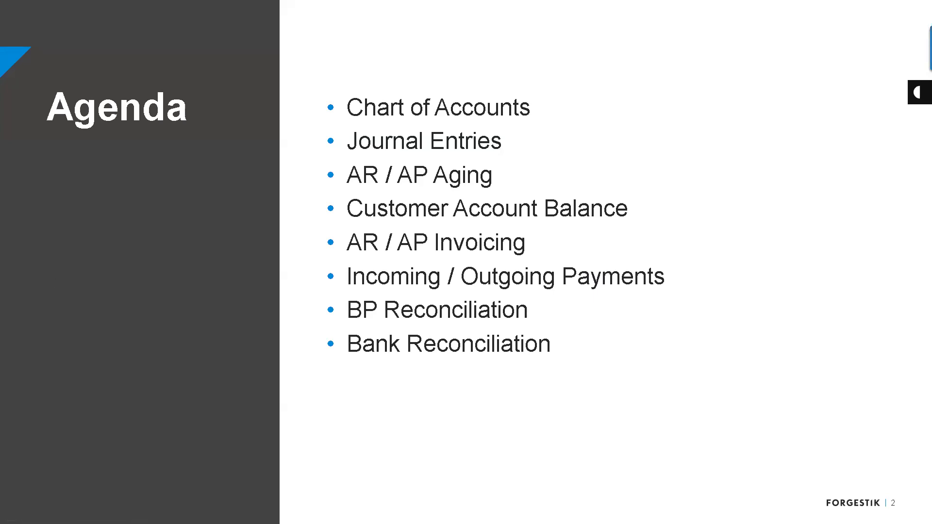
{"action": "key", "text": "Right"}
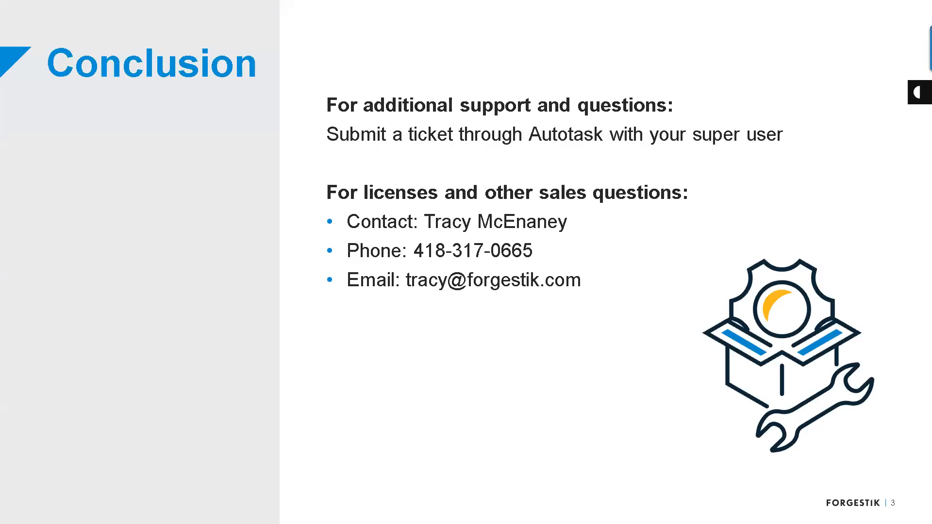